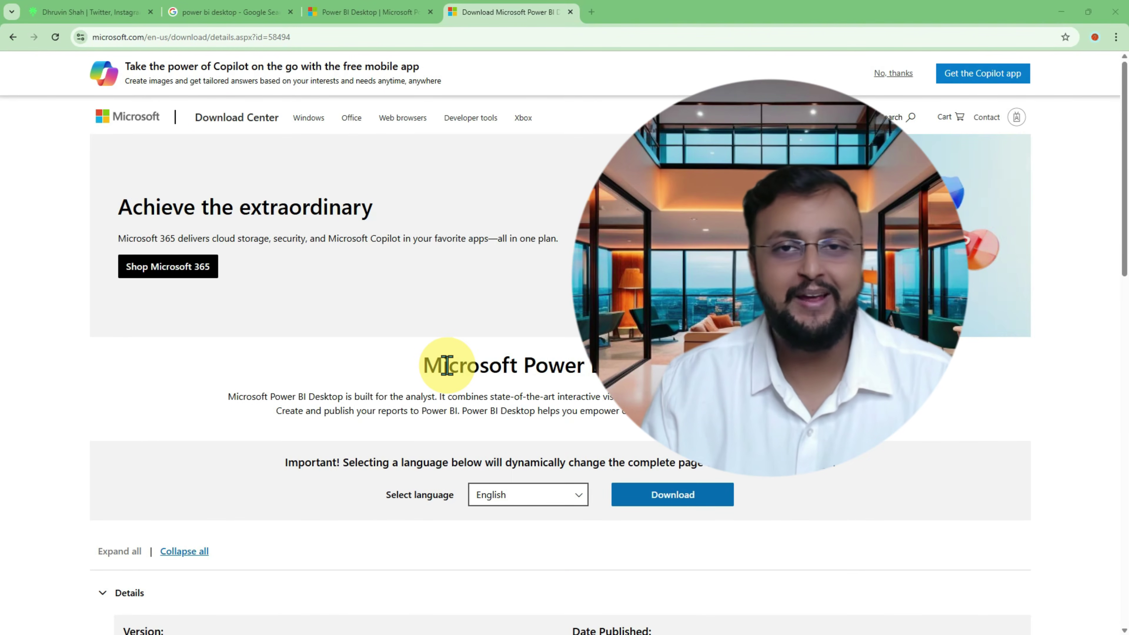
# - Open the advanced download options from the Power BI Desktop product page
pyautogui.click(350, 14)
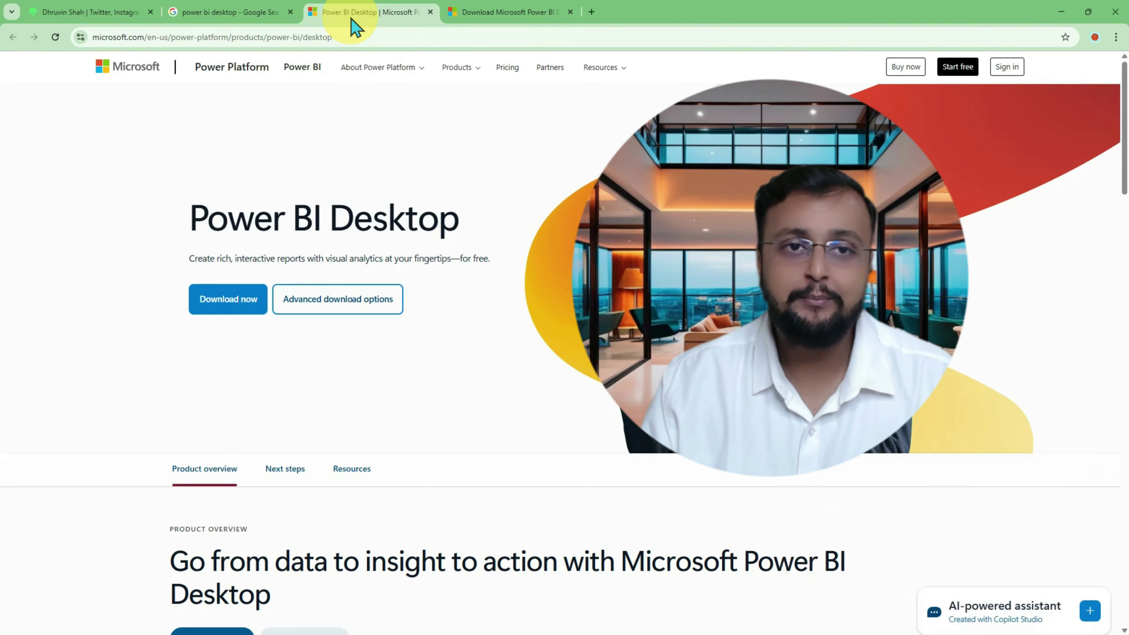
pyautogui.click(365, 39)
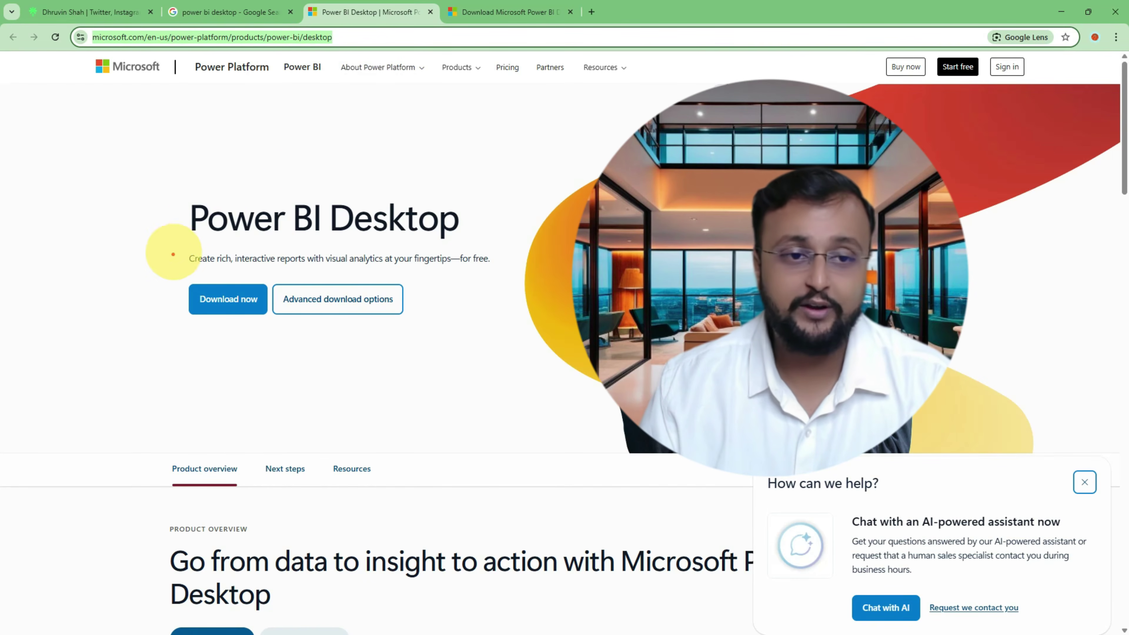
pyautogui.moveTo(175, 273); pyautogui.dragTo(480, 339)
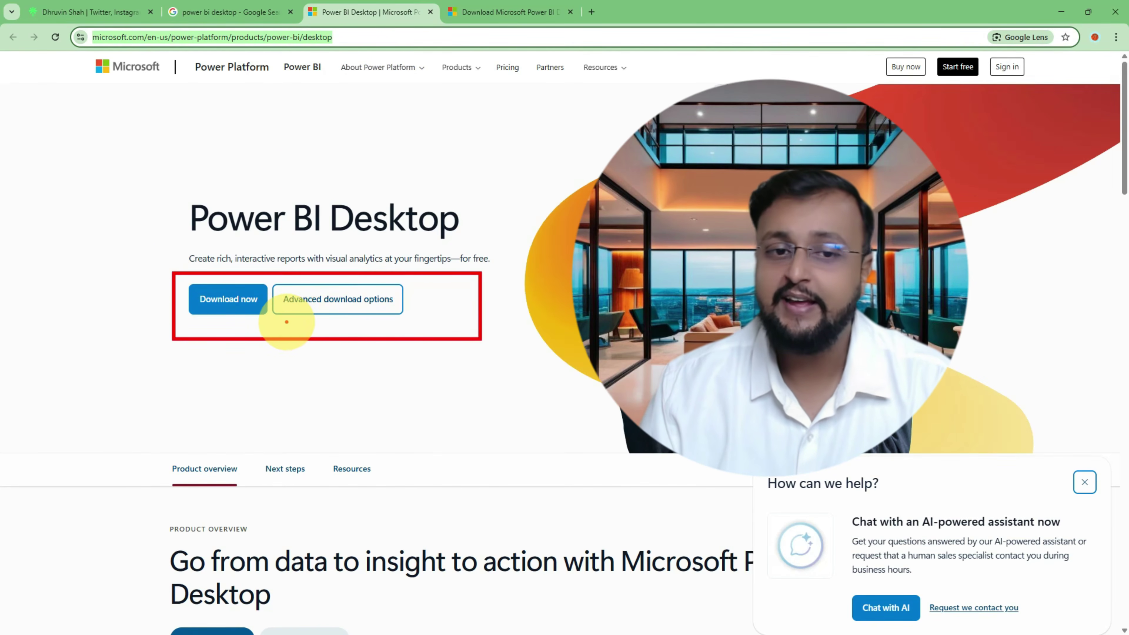
pyautogui.moveTo(286, 322); pyautogui.dragTo(285, 319)
pyautogui.press('Escape')
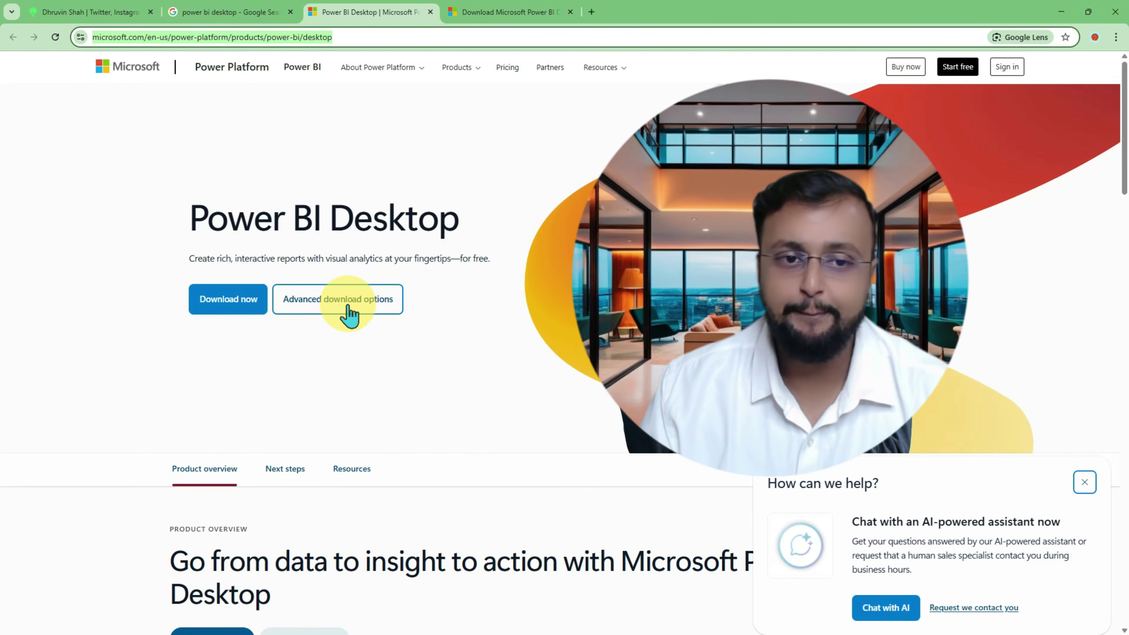
pyautogui.click(344, 311)
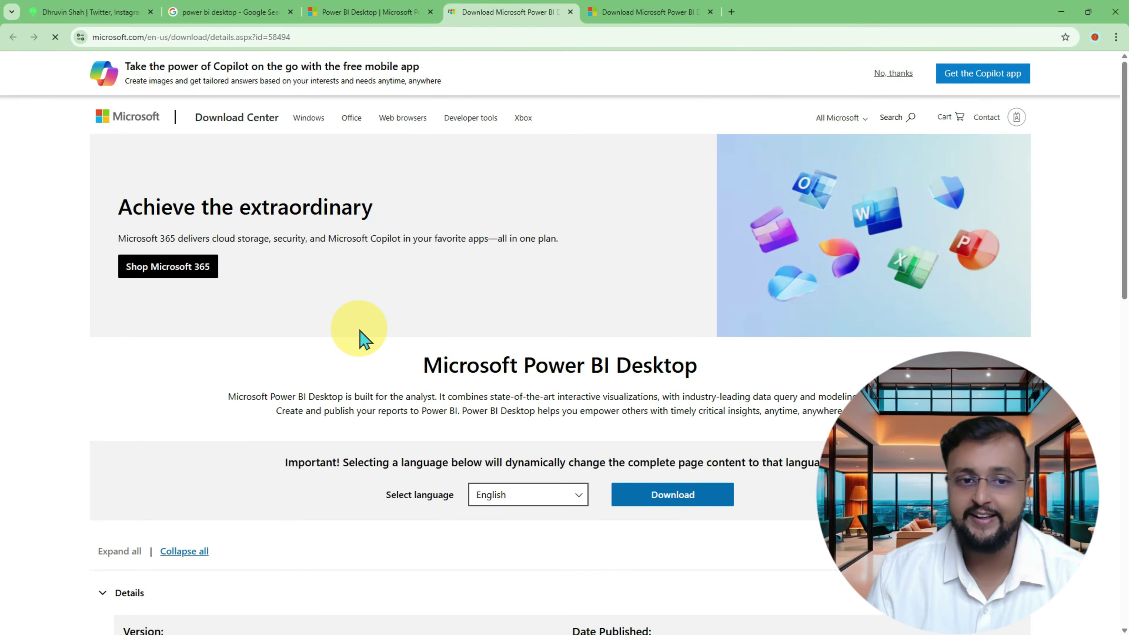
# - Review the available download languages and the installer file details, including file names and sizes
pyautogui.scroll(-6, 361, 338)
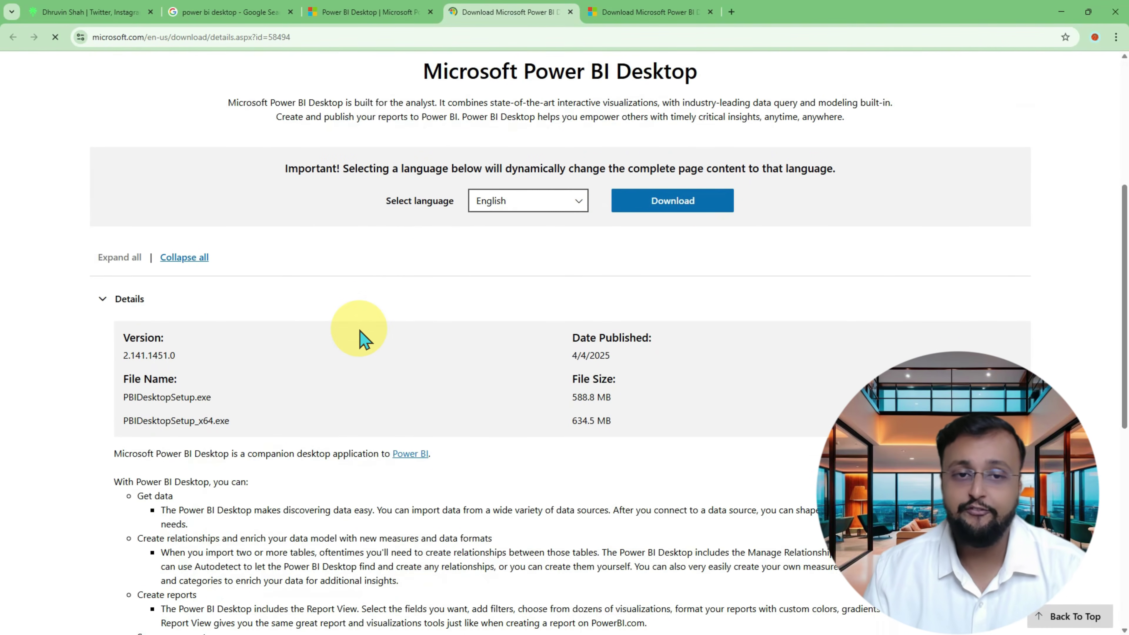
pyautogui.moveTo(374, 184); pyautogui.dragTo(767, 229)
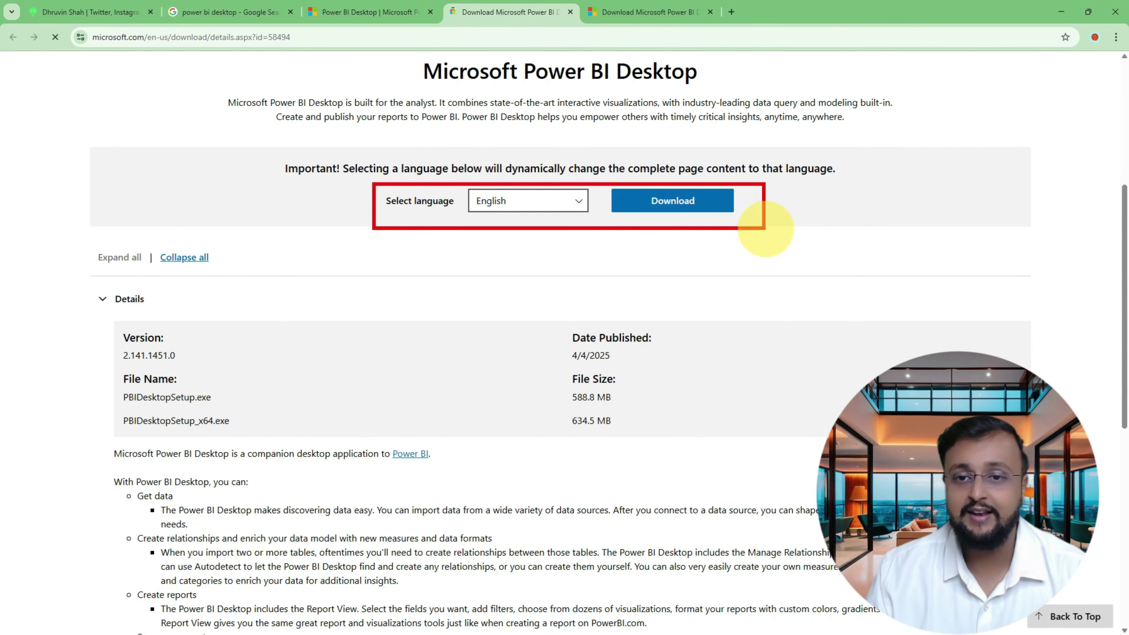
pyautogui.click(505, 206)
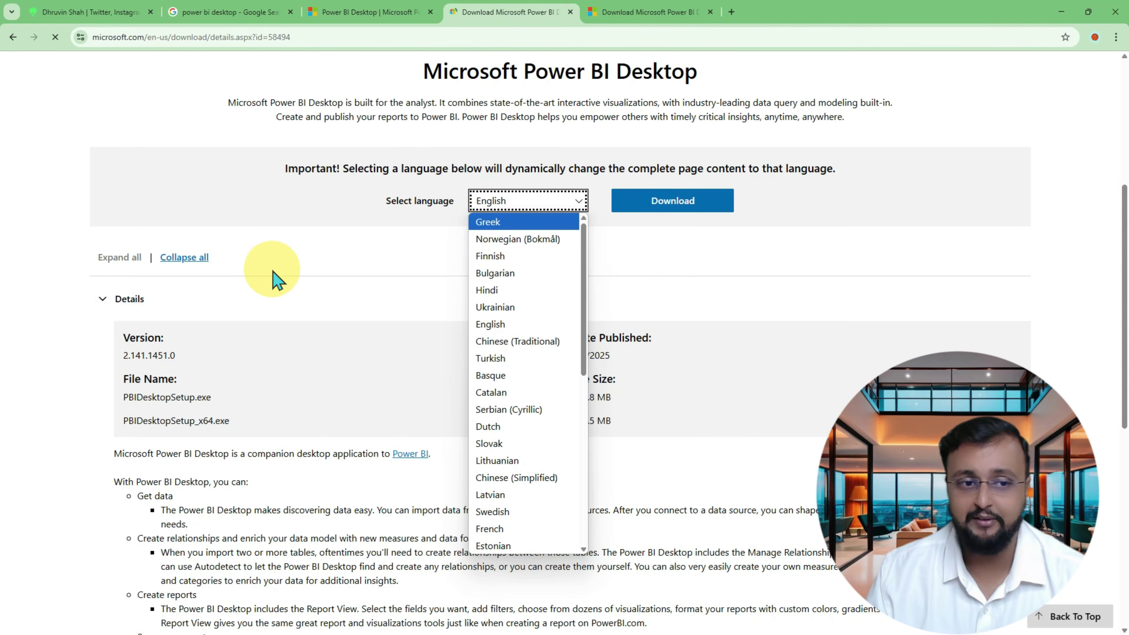
pyautogui.scroll(-4, 277, 264)
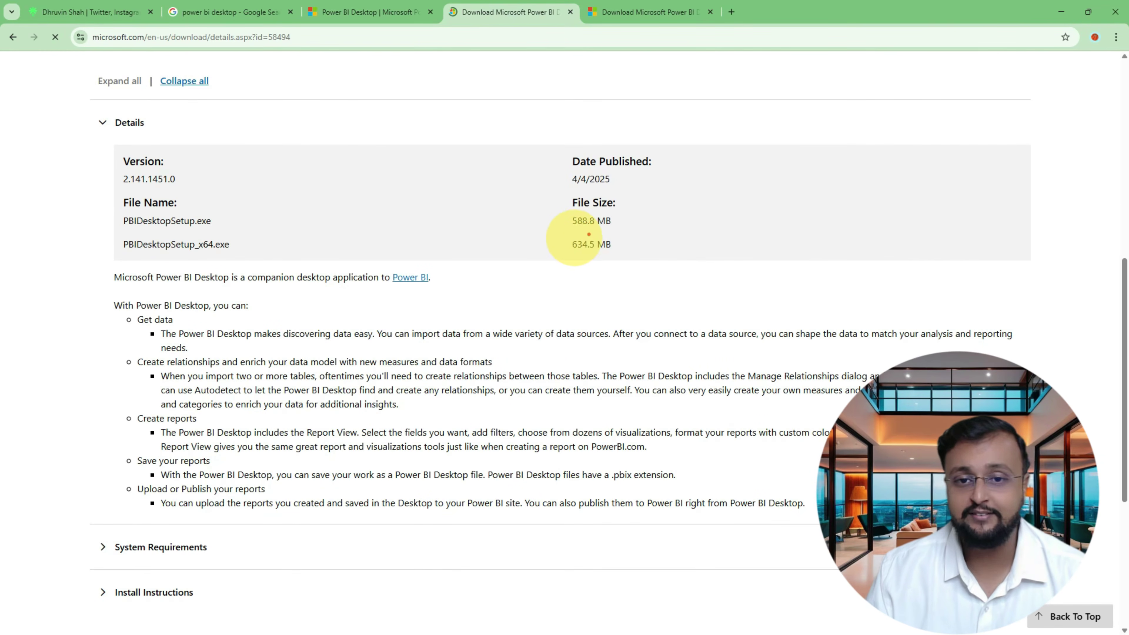
pyautogui.moveTo(578, 234)
pyautogui.mouseDown()
pyautogui.moveTo(636, 231)
pyautogui.moveTo(555, 244)
pyautogui.moveTo(573, 242)
pyautogui.moveTo(558, 266)
pyautogui.moveTo(616, 254)
pyautogui.mouseUp()
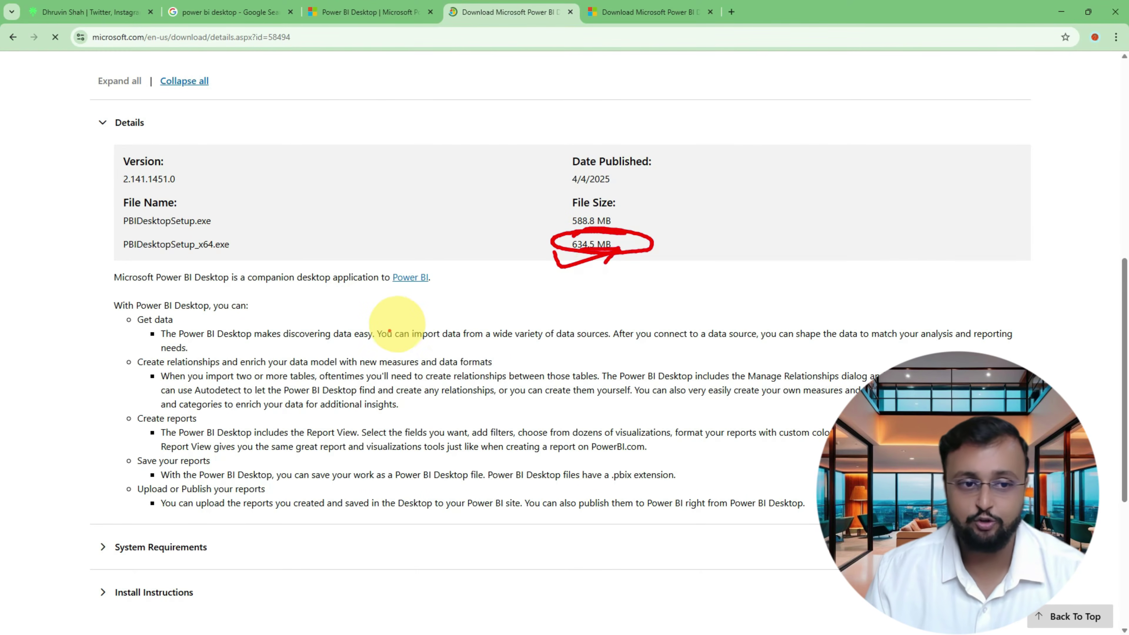
# - Expand the System Requirements section and review the supported operating systems, browser requirement and 32-bit and 64-bit platforms
pyautogui.scroll(-3, 365, 328)
pyautogui.click(279, 447)
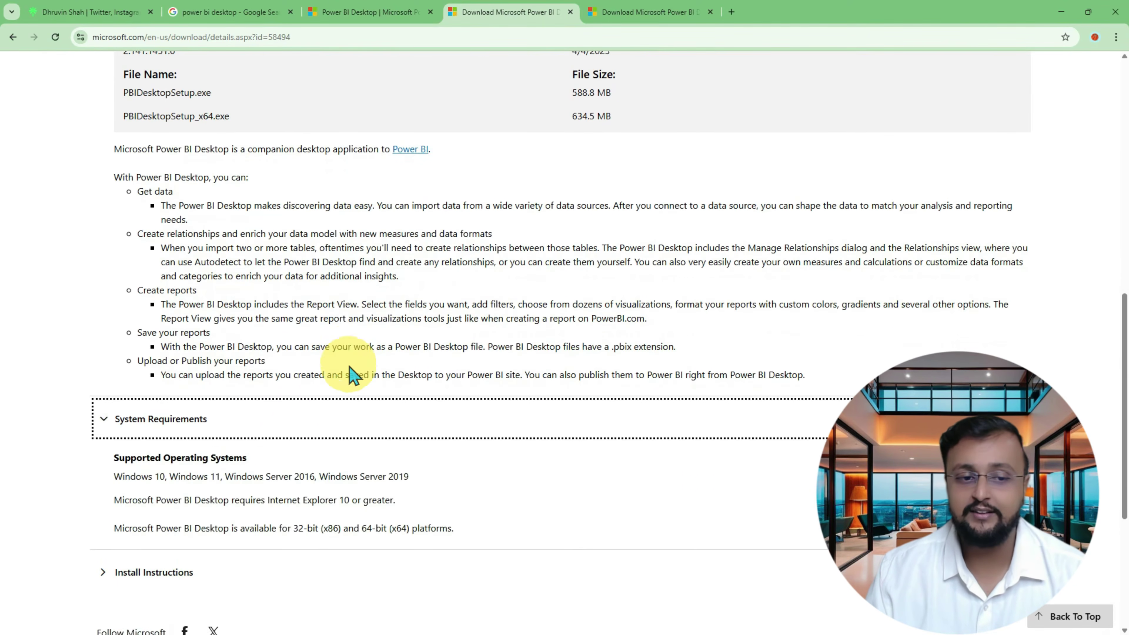
pyautogui.scroll(-5, 352, 373)
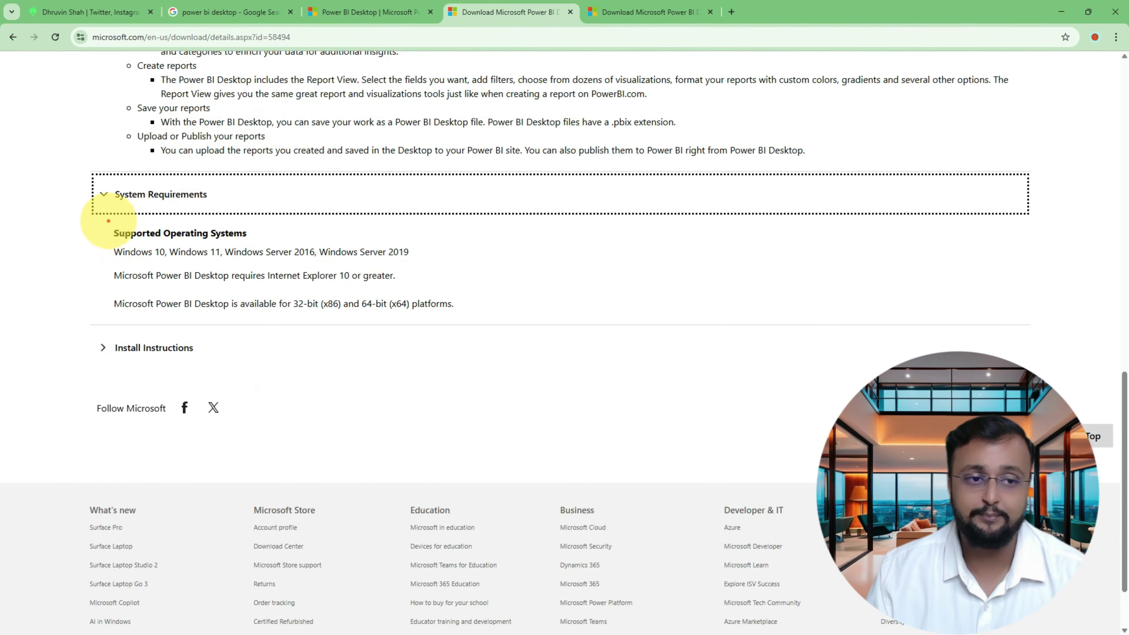
pyautogui.moveTo(105, 219); pyautogui.dragTo(515, 330)
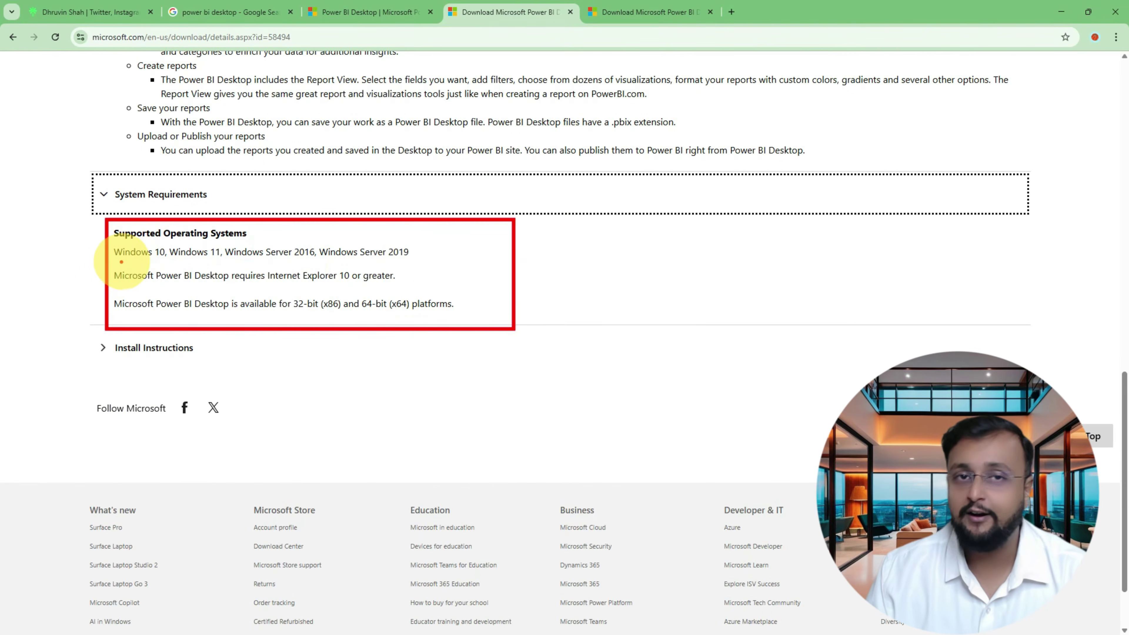
pyautogui.moveTo(121, 263); pyautogui.dragTo(406, 259)
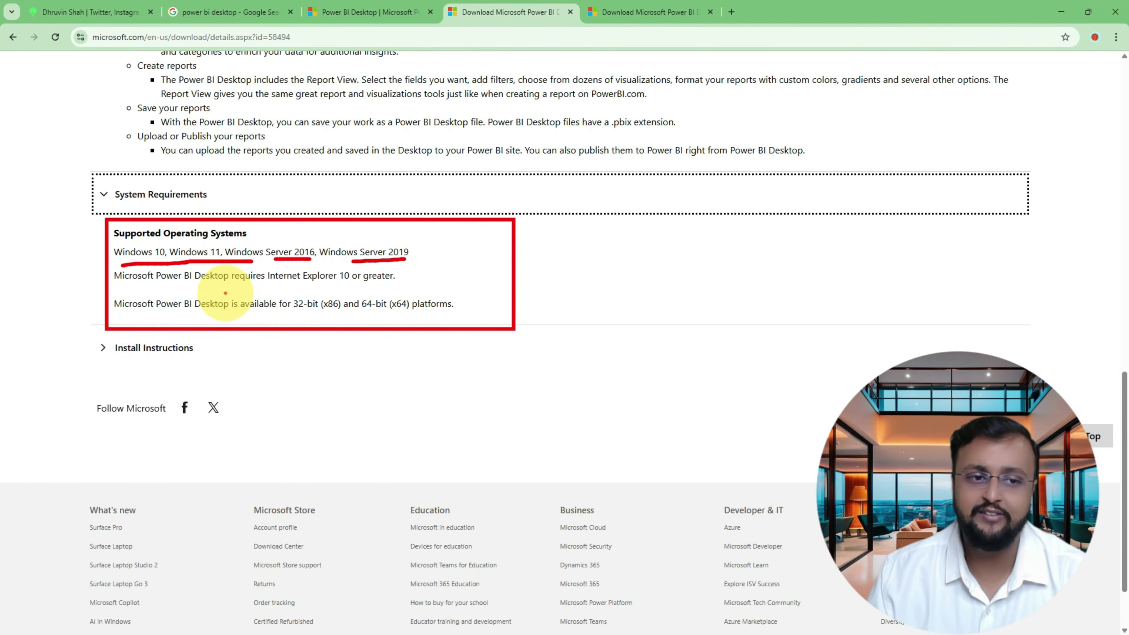
pyautogui.moveTo(223, 290); pyautogui.dragTo(379, 288)
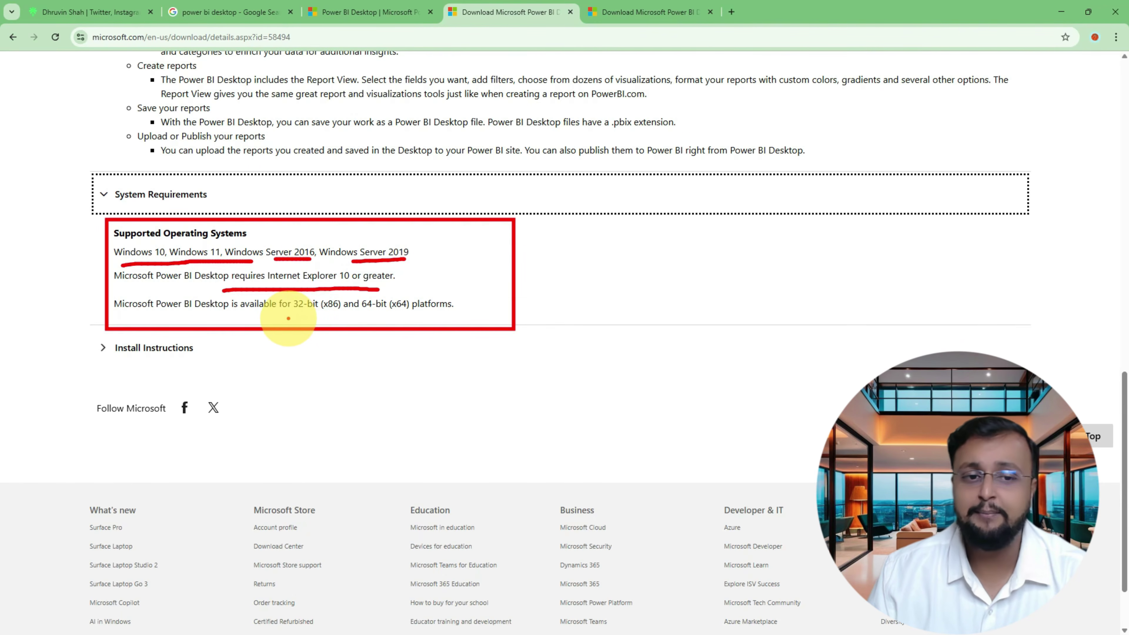
pyautogui.moveTo(287, 319); pyautogui.dragTo(446, 317)
pyautogui.moveTo(537, 256)
pyautogui.mouseDown()
pyautogui.moveTo(593, 256)
pyautogui.moveTo(580, 268)
pyautogui.mouseUp()
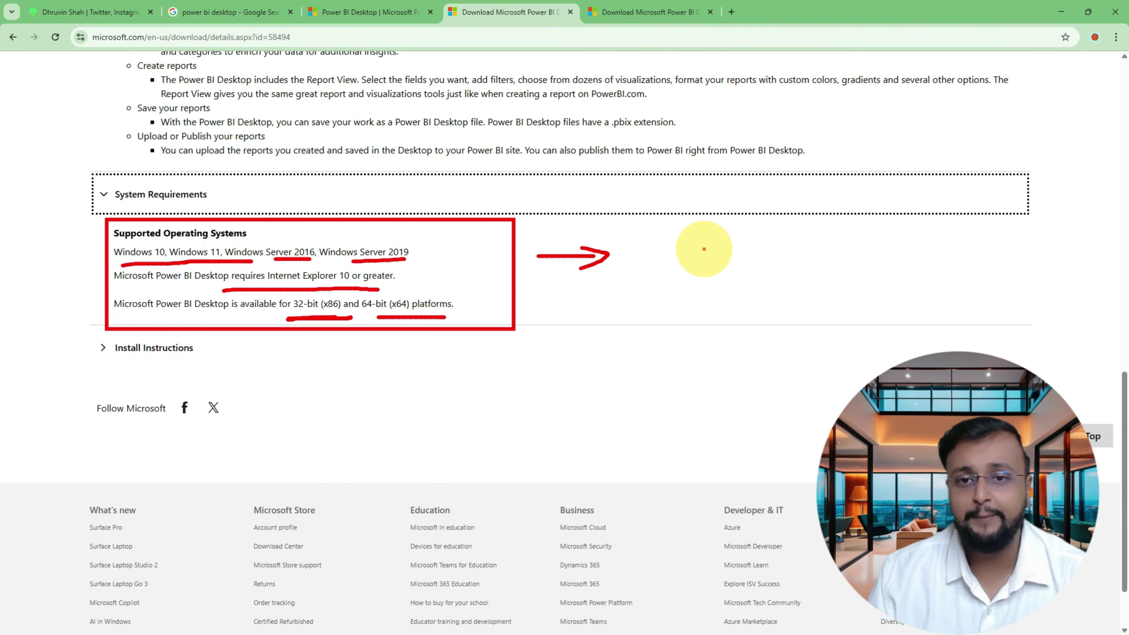
pyautogui.moveTo(740, 213)
pyautogui.mouseDown()
pyautogui.moveTo(706, 225)
pyautogui.moveTo(728, 213)
pyautogui.moveTo(774, 240)
pyautogui.moveTo(811, 234)
pyautogui.mouseUp()
pyautogui.moveTo(702, 262); pyautogui.dragTo(833, 266)
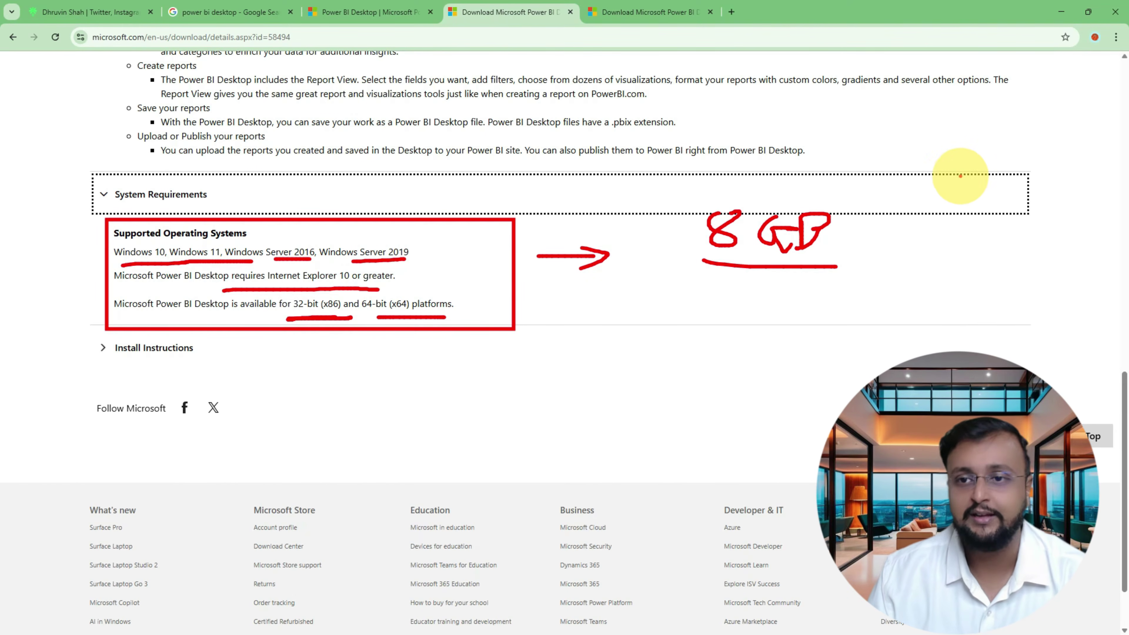
pyautogui.moveTo(942, 126)
pyautogui.mouseDown()
pyautogui.moveTo(936, 171)
pyautogui.moveTo(975, 145)
pyautogui.mouseUp()
pyautogui.moveTo(973, 133)
pyautogui.mouseDown()
pyautogui.moveTo(965, 165)
pyautogui.moveTo(1002, 132)
pyautogui.moveTo(1022, 153)
pyautogui.moveTo(1002, 155)
pyautogui.mouseUp()
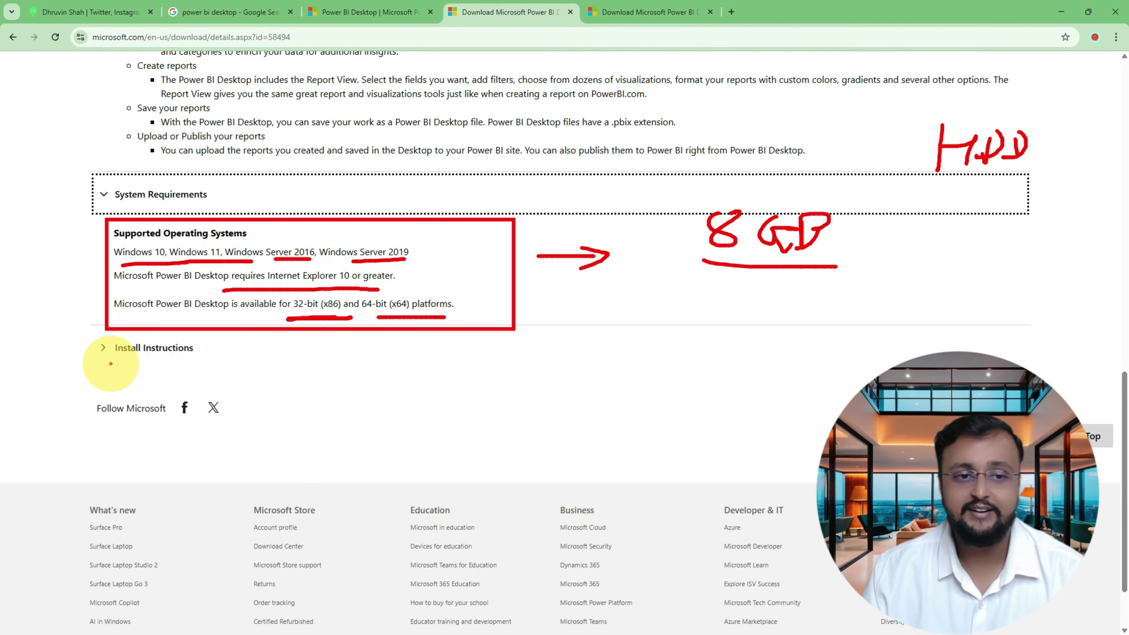
# - Expand the Install Instructions section and read how to pick and run the matching installer
pyautogui.press('Escape')
pyautogui.click(106, 354)
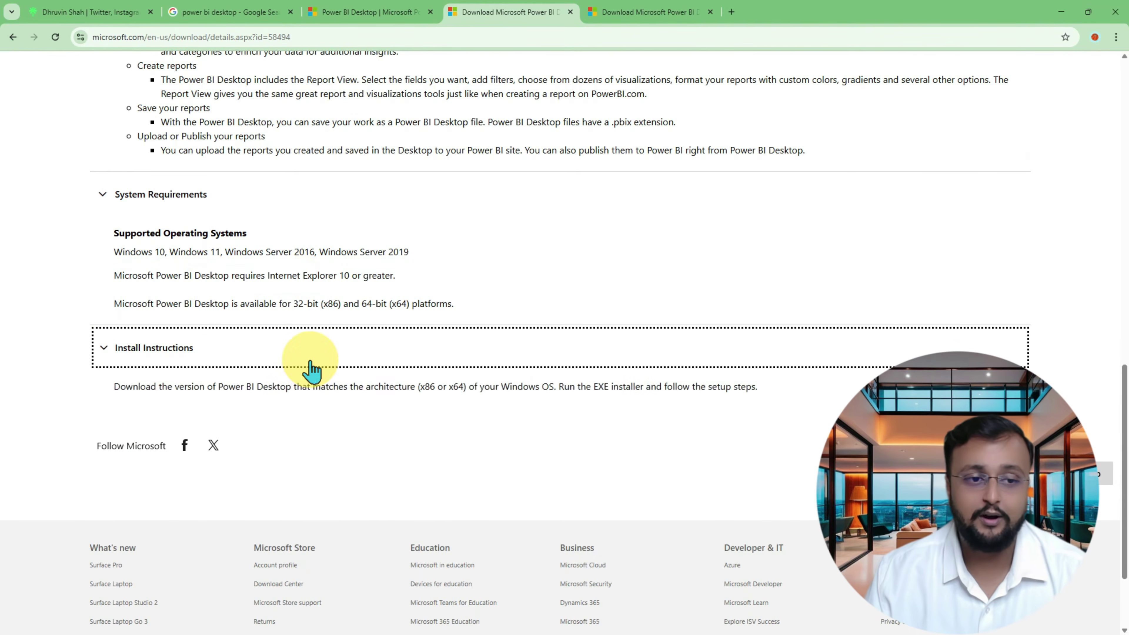
pyautogui.scroll(-1, 520, 382)
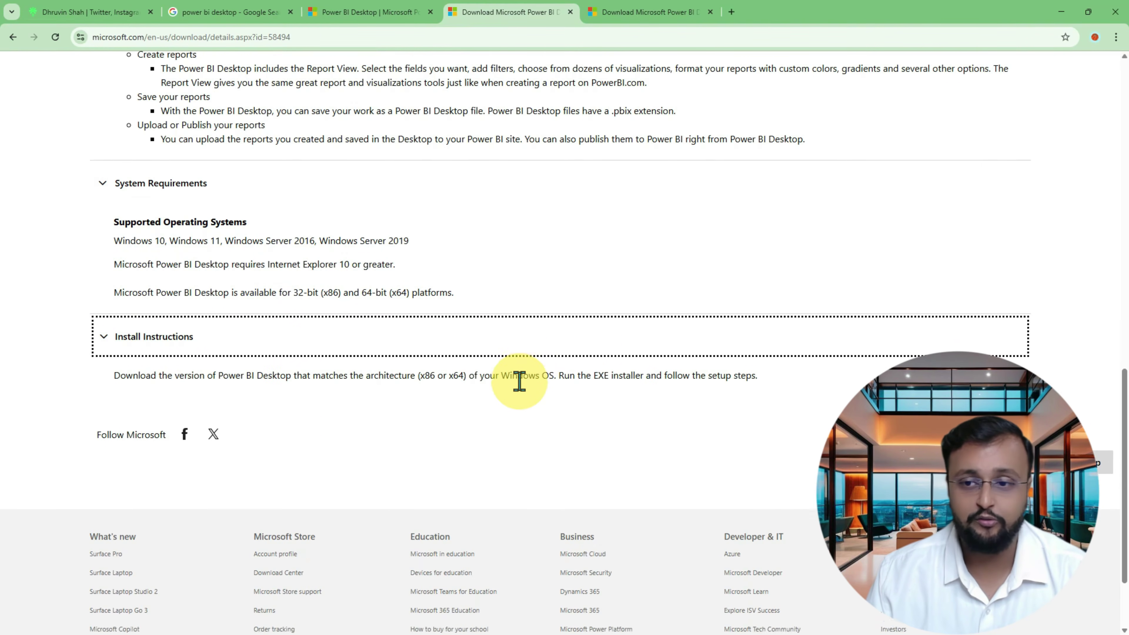
# - Download the 64-bit English installer PBIDesktopSetup_x64.exe
pyautogui.scroll(10, 519, 382)
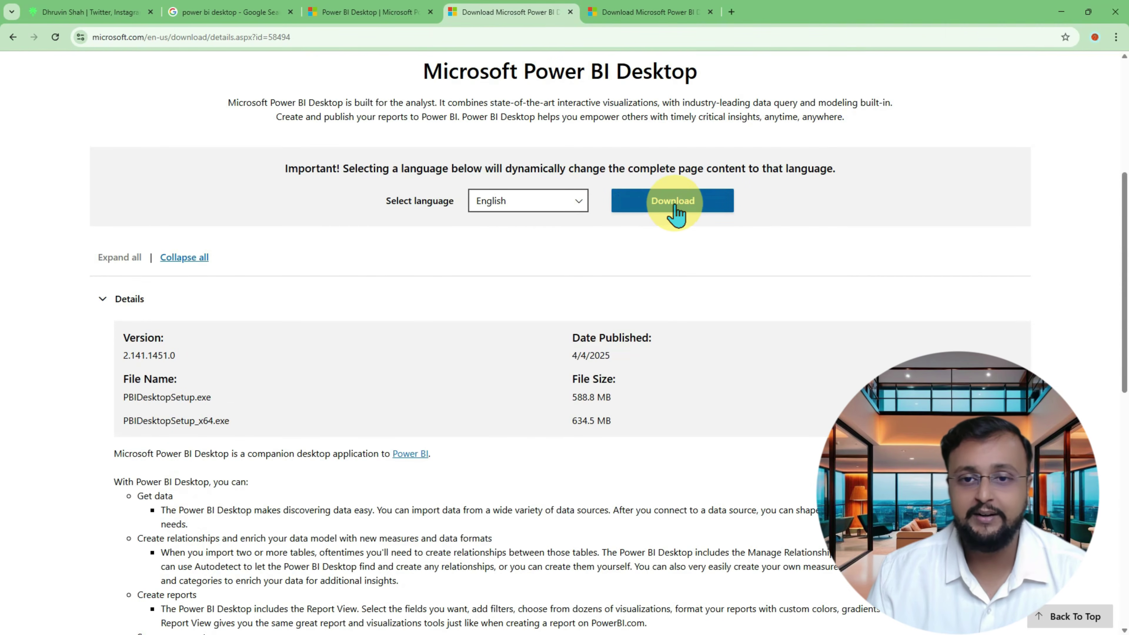
pyautogui.click(675, 205)
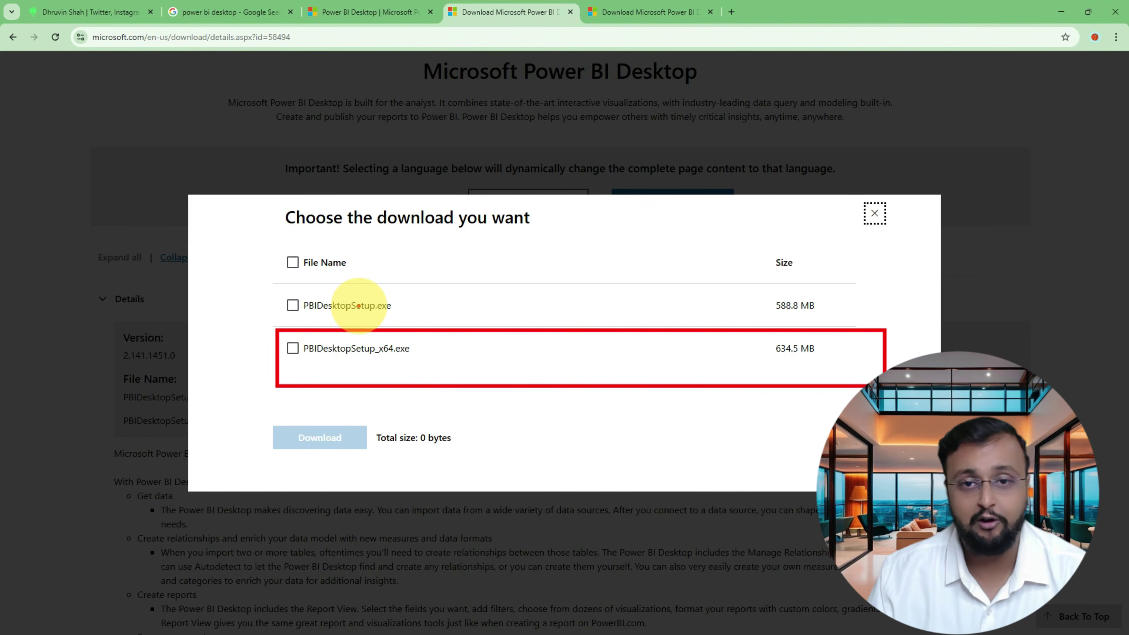
pyautogui.moveTo(178, 374)
pyautogui.mouseDown()
pyautogui.moveTo(184, 391)
pyautogui.moveTo(254, 382)
pyautogui.moveTo(239, 413)
pyautogui.mouseUp()
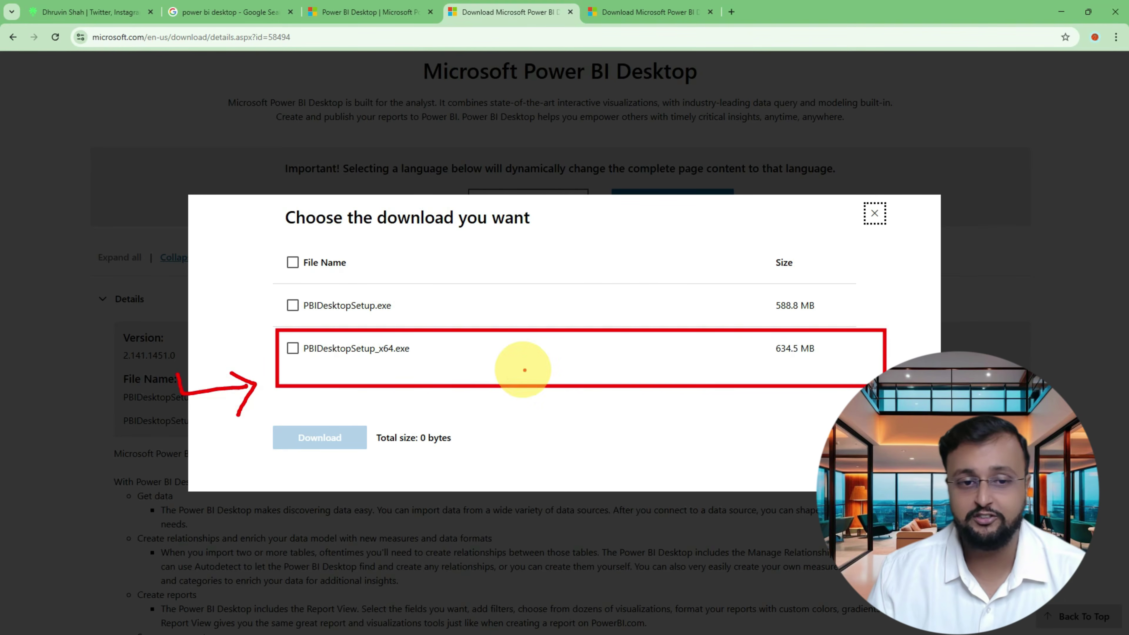
pyautogui.click(293, 349)
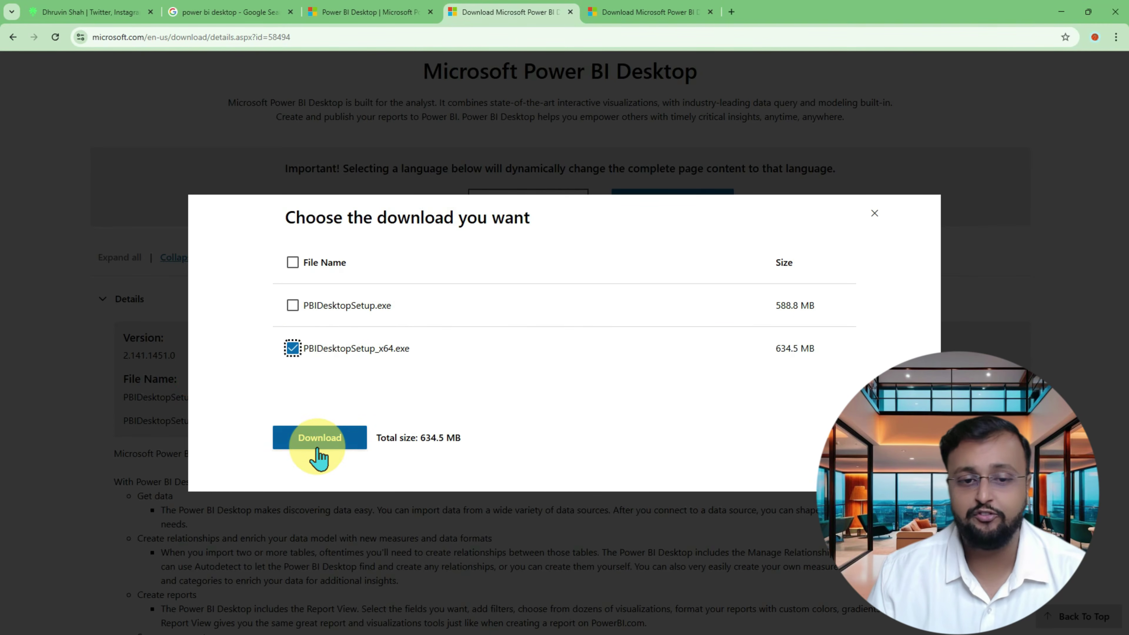
pyautogui.click(321, 438)
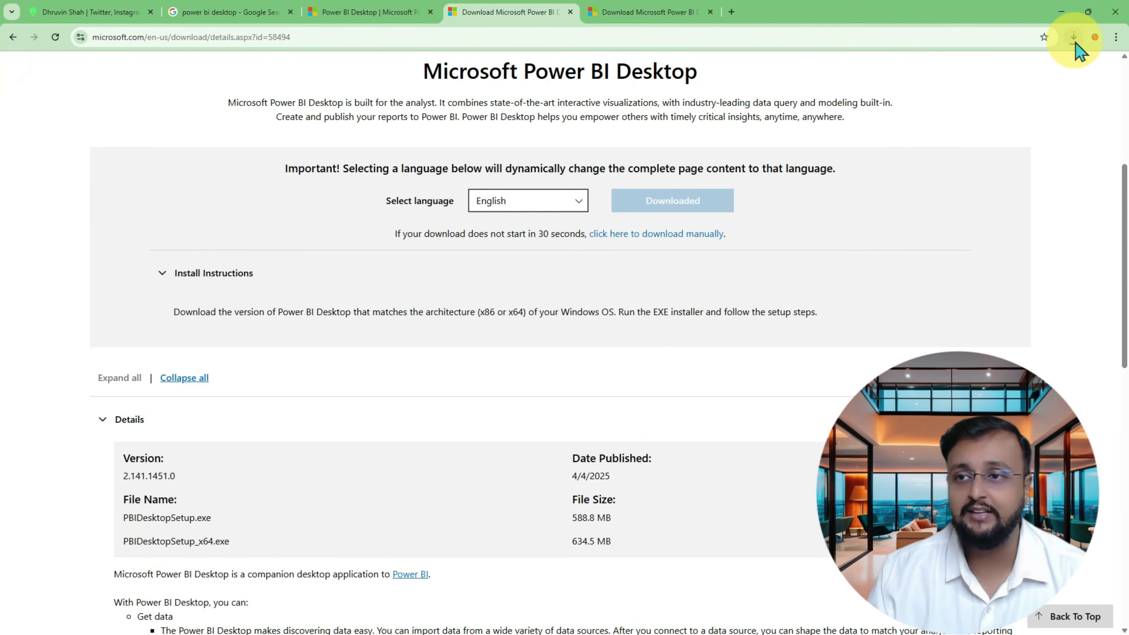
# - Show the downloaded PBIDesktopSetup_x64 file in its folder and launch the installer
pyautogui.click(1074, 37)
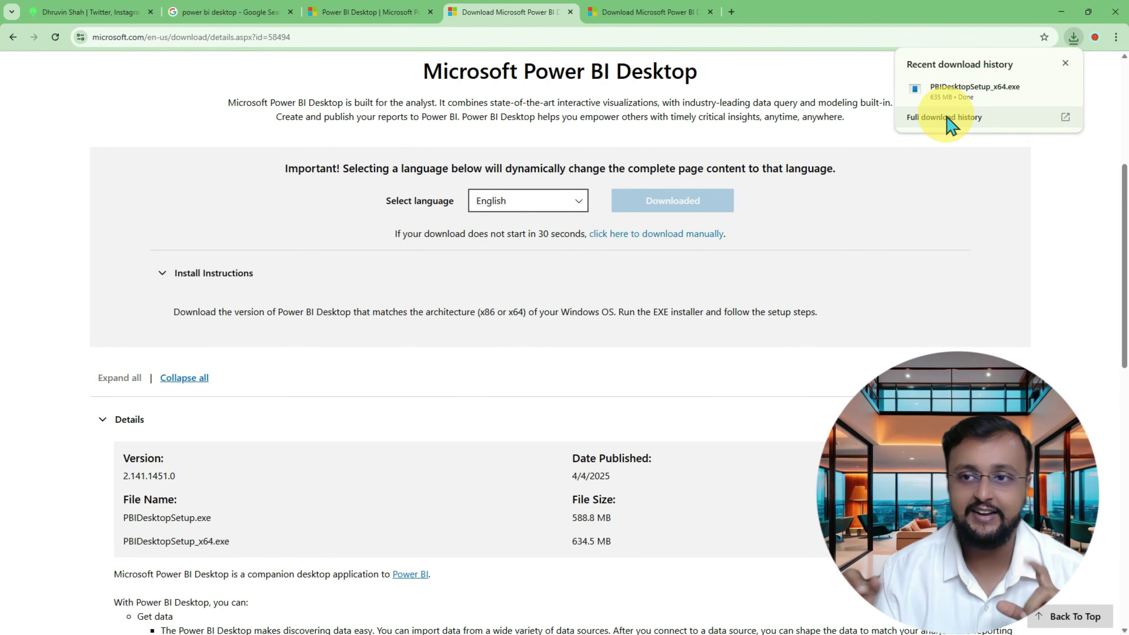
pyautogui.moveTo(1002, 102)
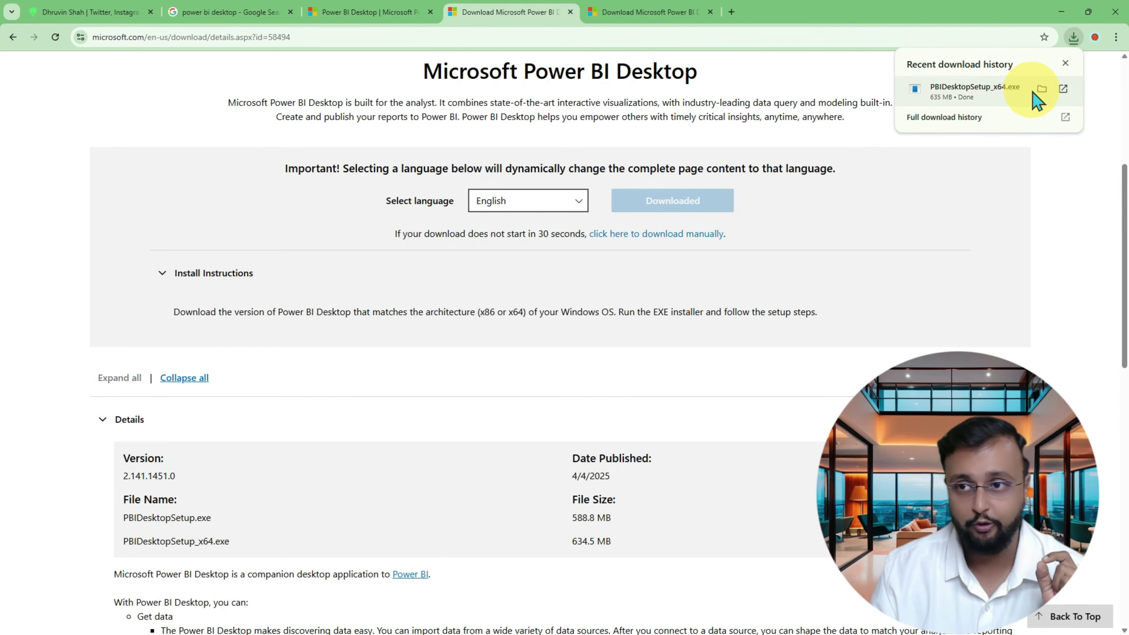
pyautogui.click(1042, 89)
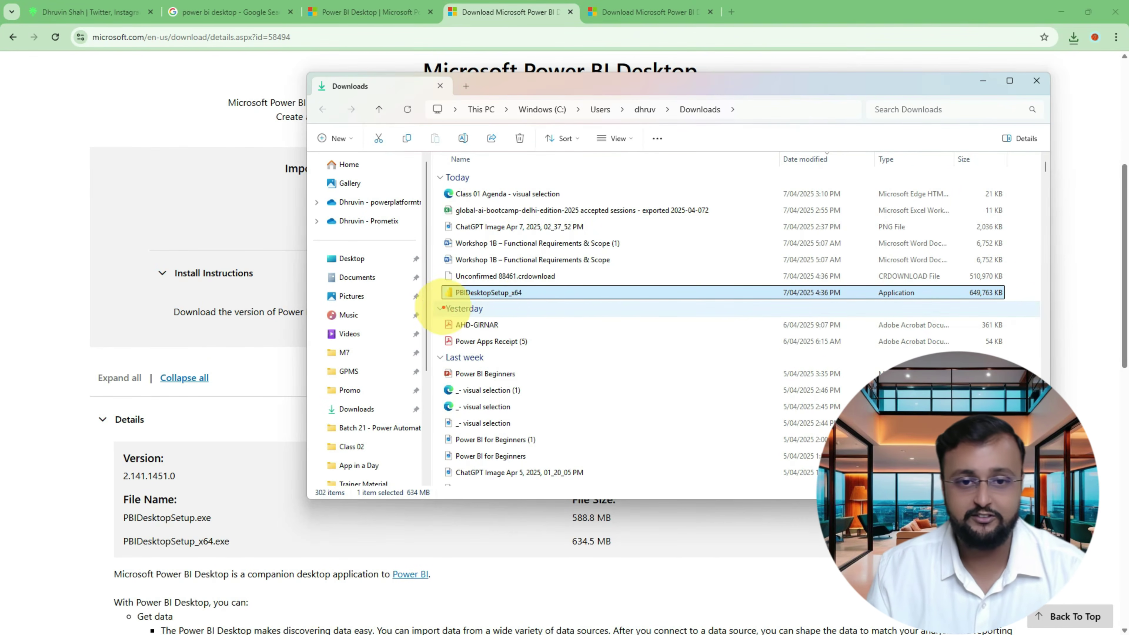
pyautogui.moveTo(440, 303)
pyautogui.mouseDown()
pyautogui.moveTo(639, 292)
pyautogui.moveTo(533, 338)
pyautogui.moveTo(418, 285)
pyautogui.moveTo(547, 318)
pyautogui.moveTo(518, 307)
pyautogui.mouseUp()
pyautogui.doubleClick(520, 293)
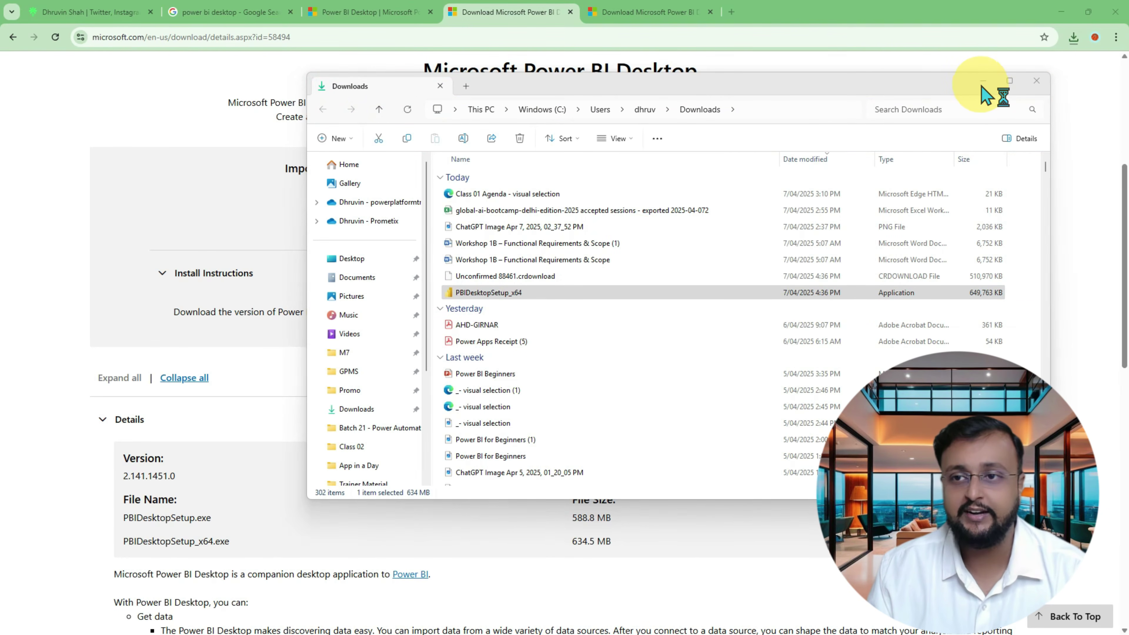
pyautogui.click(576, 295)
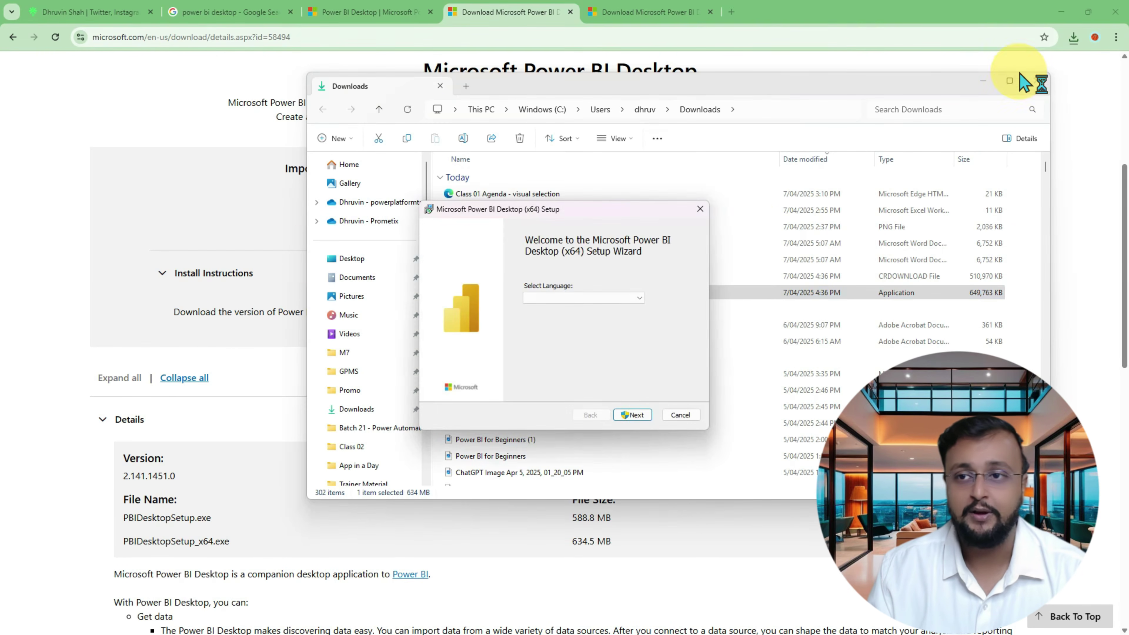
# - Minimize the Downloads, browser and Programs and Features windows so only the Power BI Desktop setup wizard remains on the desktop
pyautogui.click(983, 82)
pyautogui.doubleClick(870, 19)
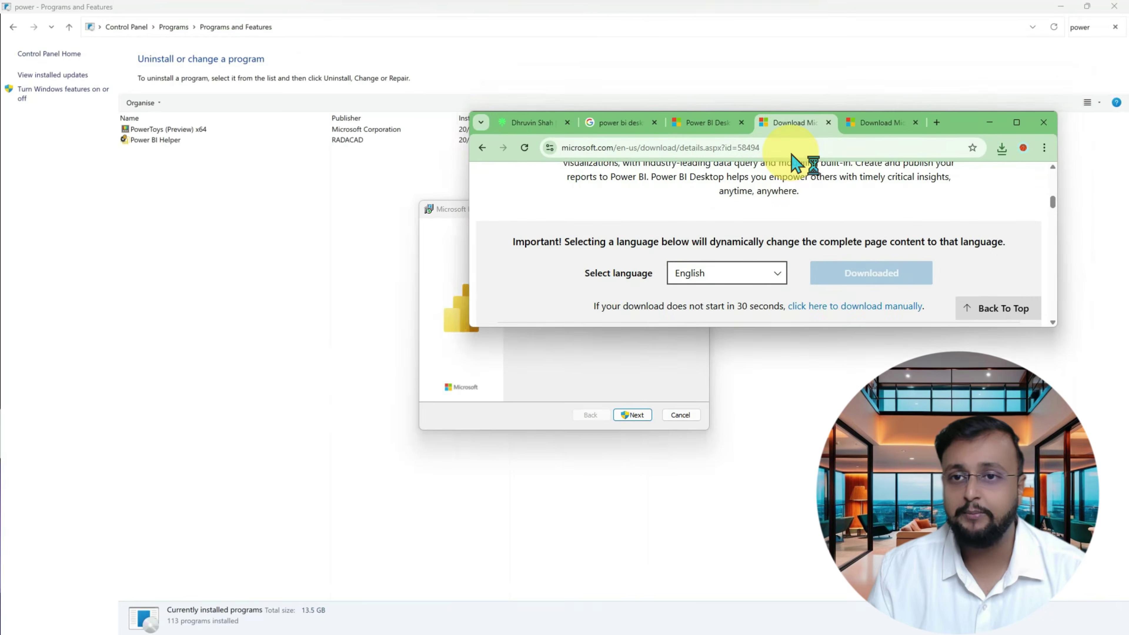
pyautogui.click(927, 167)
pyautogui.moveTo(887, 12); pyautogui.dragTo(765, 155)
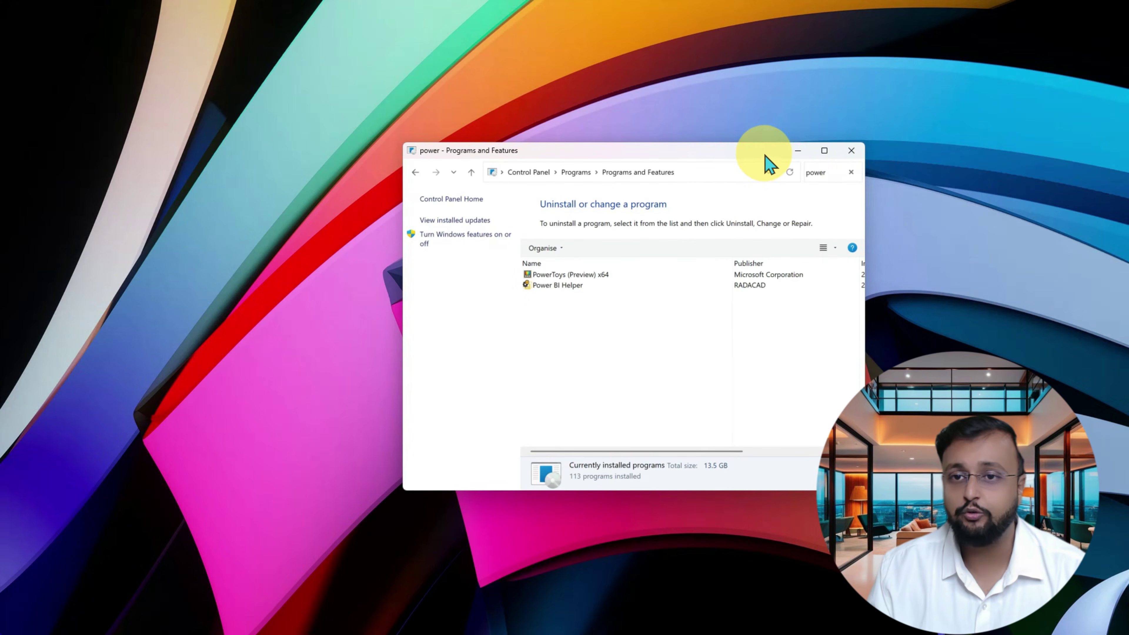
pyautogui.click(798, 151)
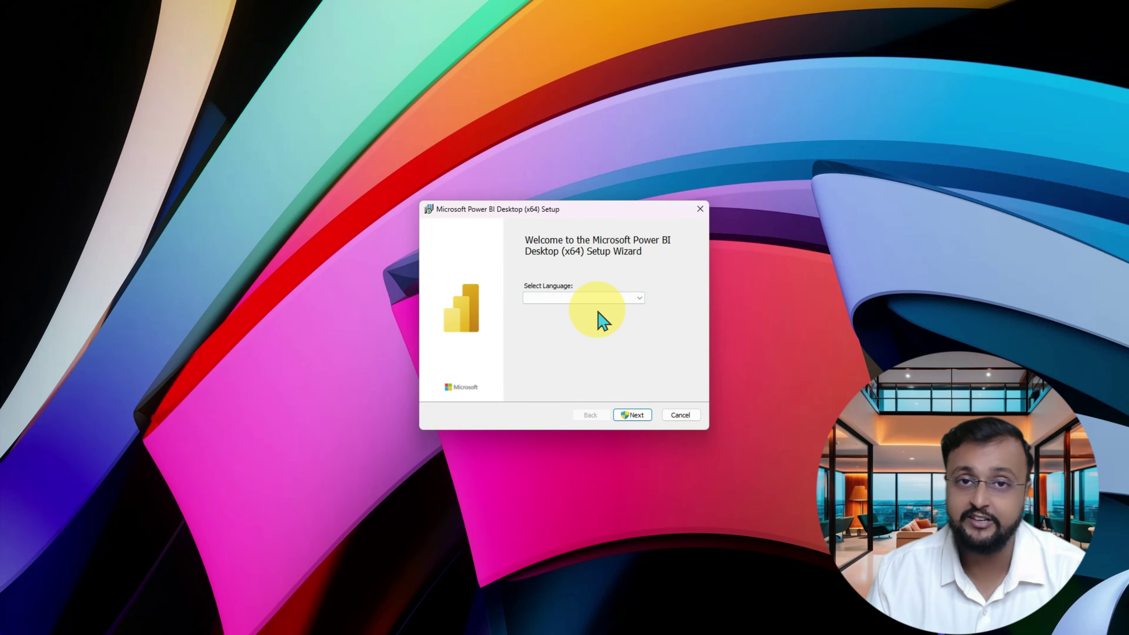
# - Set the language of the Power BI Desktop setup wizard to English
pyautogui.click(585, 299)
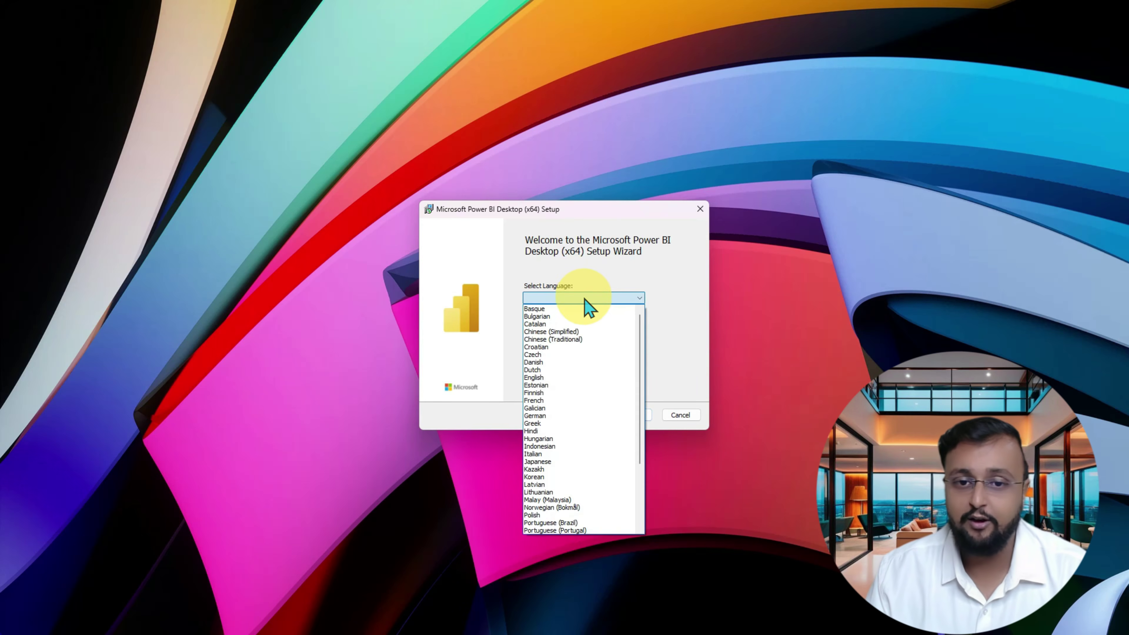
pyautogui.click(579, 377)
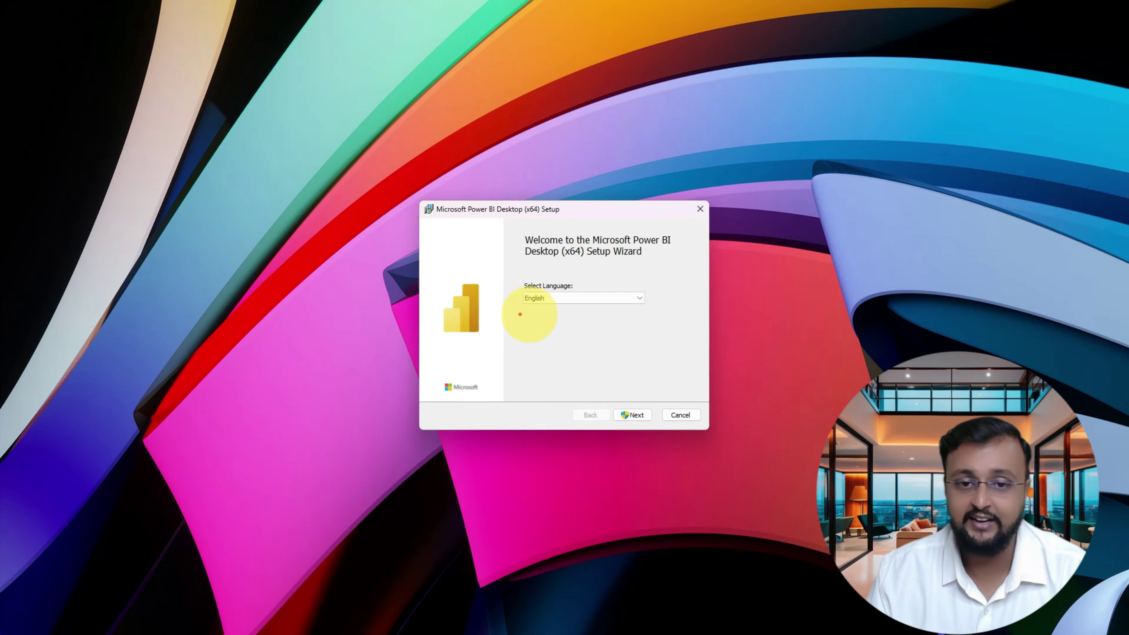
# - Advance the Power BI Desktop setup wizard with English selected, past the welcome page to the license terms
pyautogui.moveTo(508, 313)
pyautogui.mouseDown()
pyautogui.moveTo(590, 255)
pyautogui.moveTo(586, 324)
pyautogui.mouseUp()
pyautogui.moveTo(652, 358); pyautogui.dragTo(627, 381)
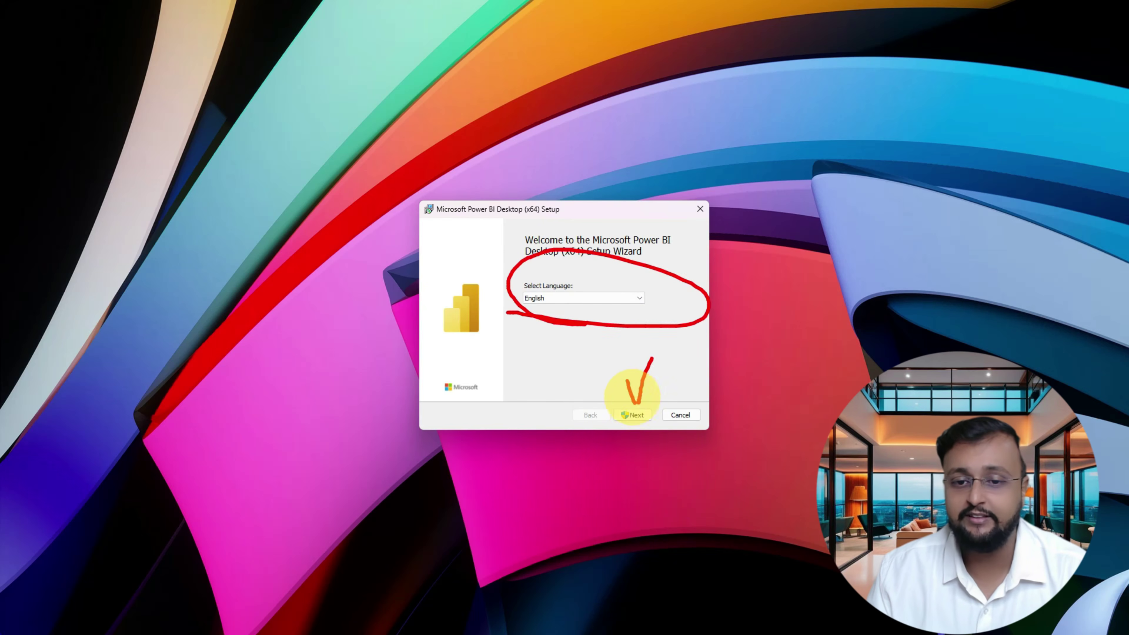
pyautogui.press('Escape')
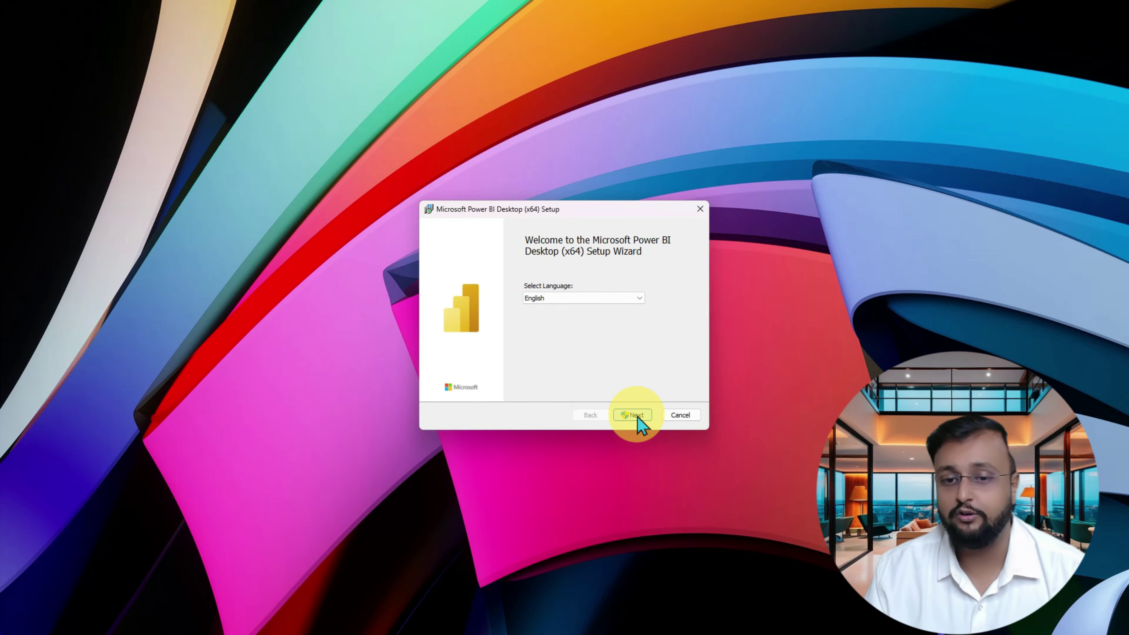
pyautogui.click(637, 416)
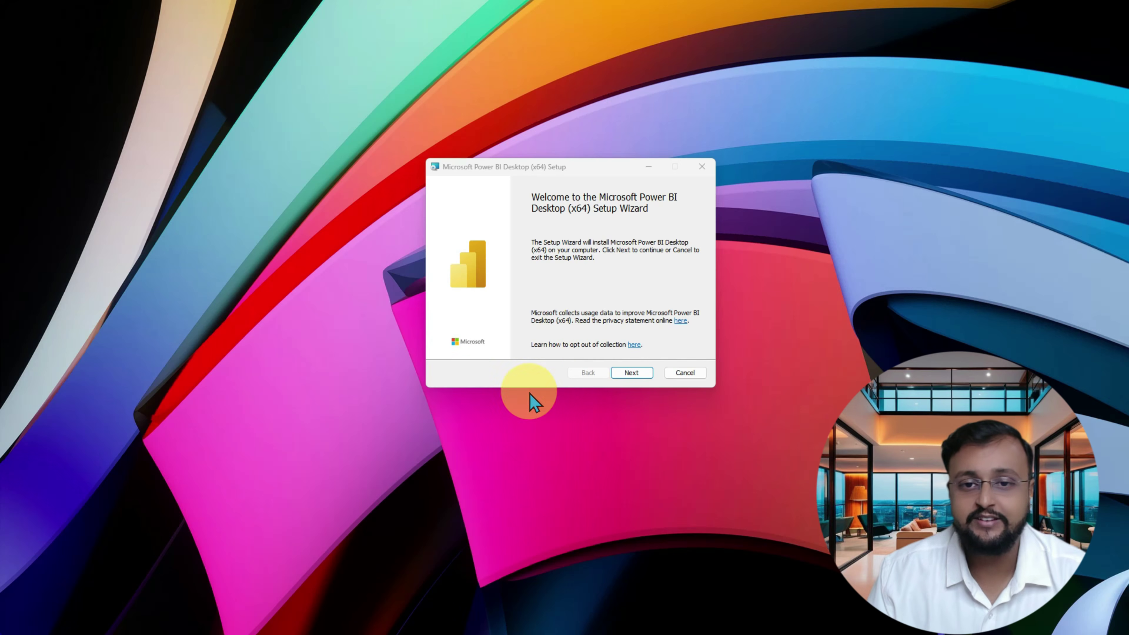
pyautogui.click(631, 375)
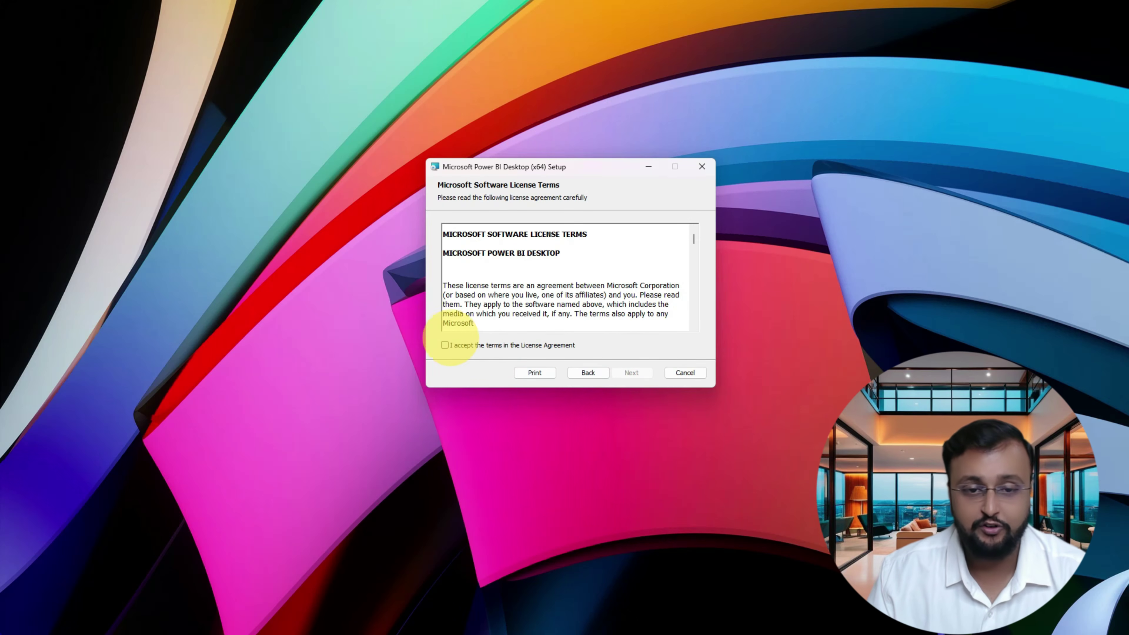
# - Accept the Microsoft Software License Terms and continue to the destination folder page
pyautogui.hotkey('ctrl', '2')
pyautogui.moveTo(436, 333); pyautogui.dragTo(588, 356)
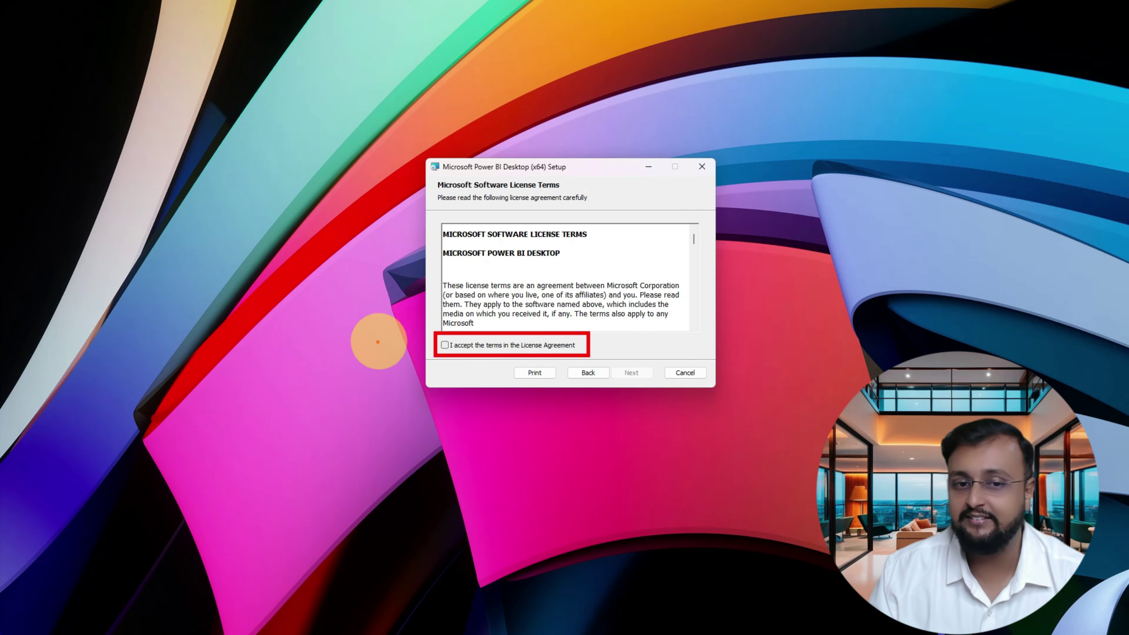
pyautogui.press('Escape')
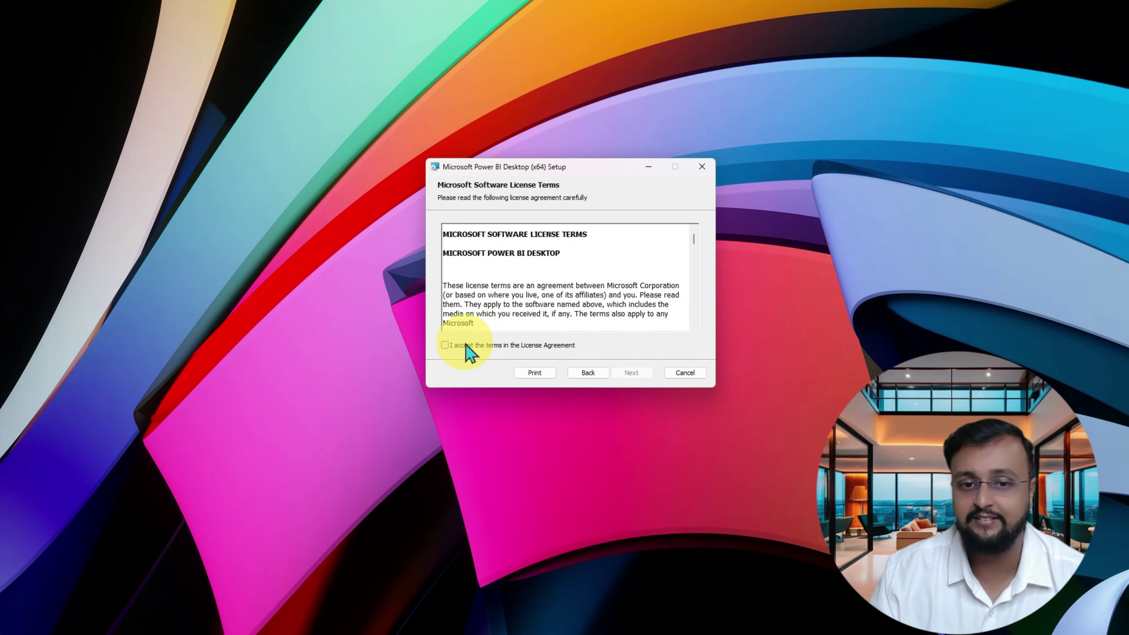
pyautogui.click(445, 346)
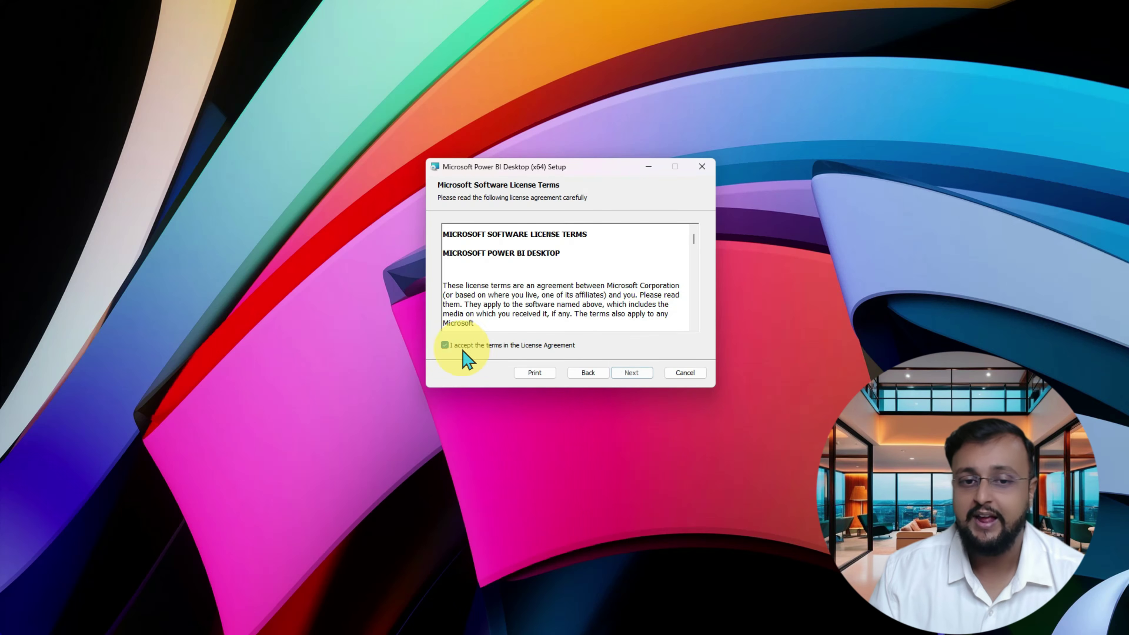
pyautogui.click(645, 376)
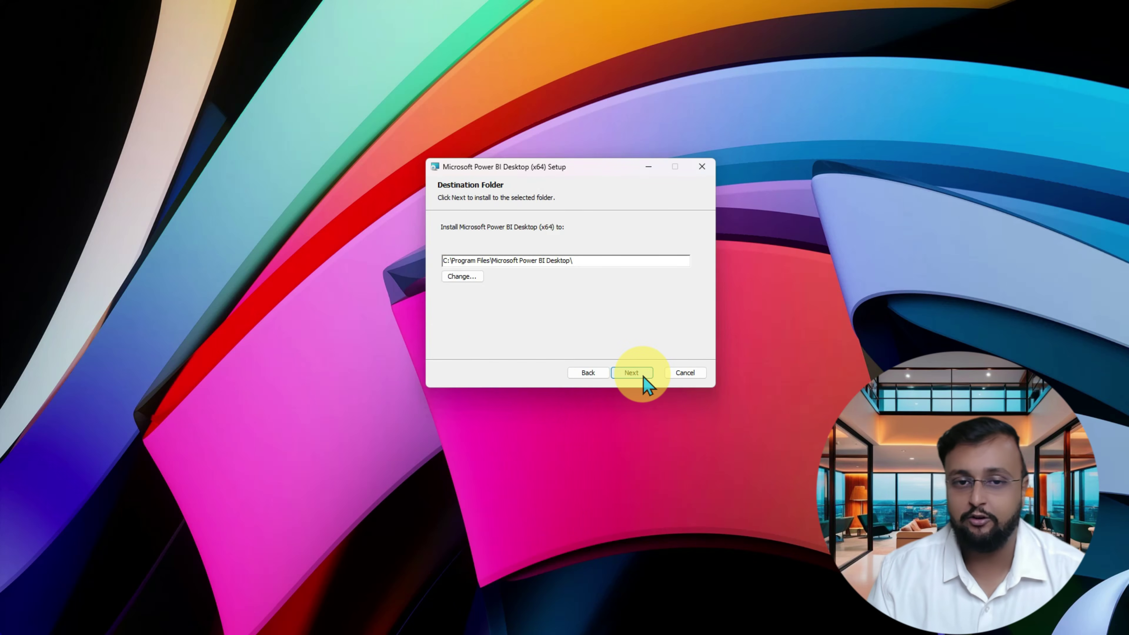
# - Keep C:\Program Files\Microsoft Power BI Desktop\ as the destination folder and continue to the ready-to-install page
pyautogui.moveTo(428, 208)
pyautogui.mouseDown()
pyautogui.moveTo(600, 265)
pyautogui.moveTo(707, 326)
pyautogui.mouseUp()
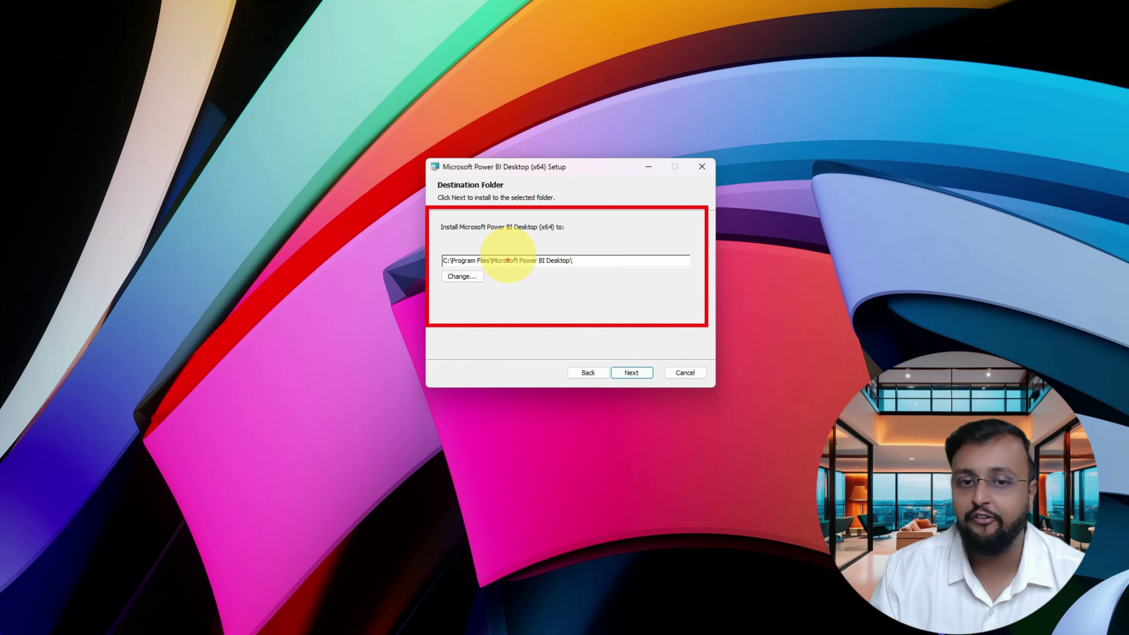
pyautogui.moveTo(441, 267)
pyautogui.mouseDown()
pyautogui.moveTo(580, 270)
pyautogui.moveTo(585, 252)
pyautogui.moveTo(458, 246)
pyautogui.moveTo(436, 262)
pyautogui.moveTo(519, 289)
pyautogui.mouseUp()
pyautogui.moveTo(465, 322)
pyautogui.mouseDown()
pyautogui.moveTo(532, 289)
pyautogui.moveTo(534, 309)
pyautogui.mouseUp()
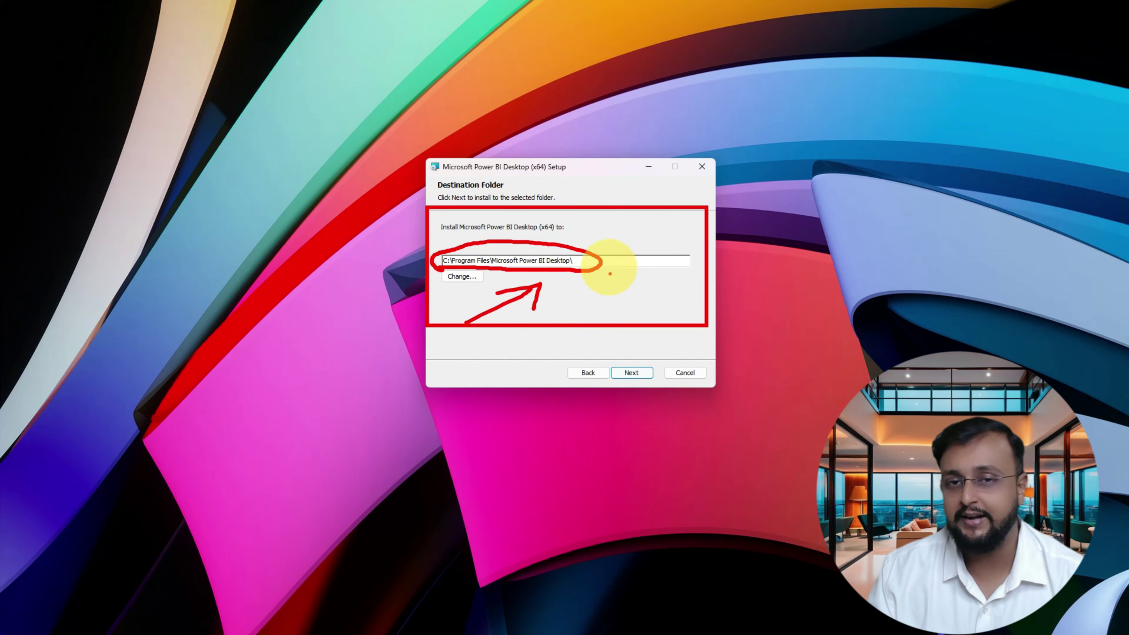
pyautogui.press('Escape')
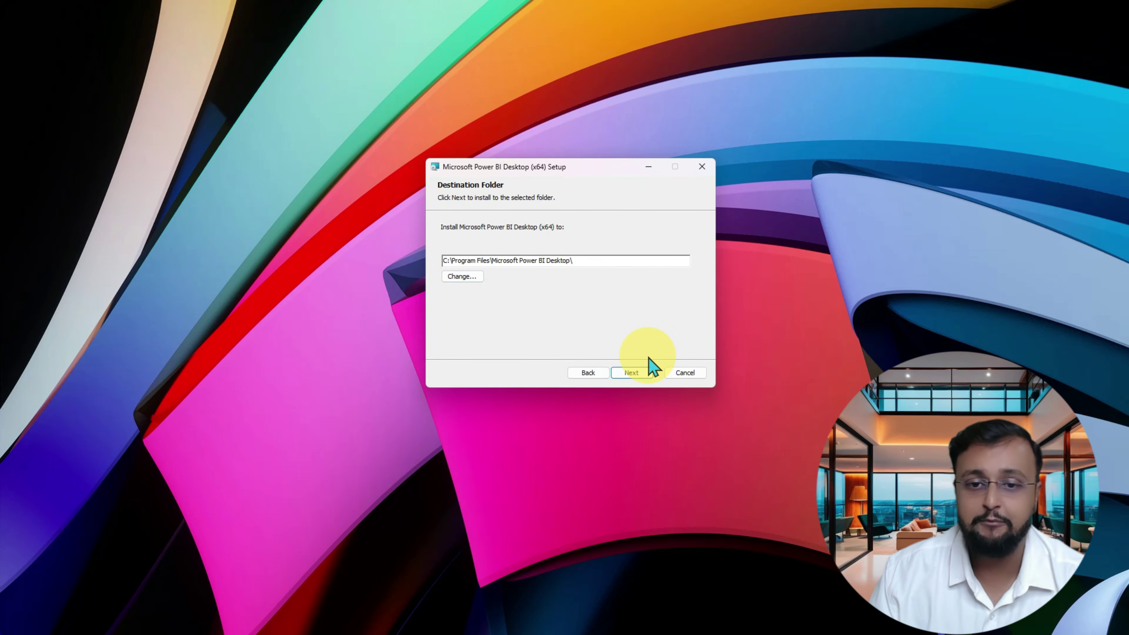
pyautogui.click(637, 375)
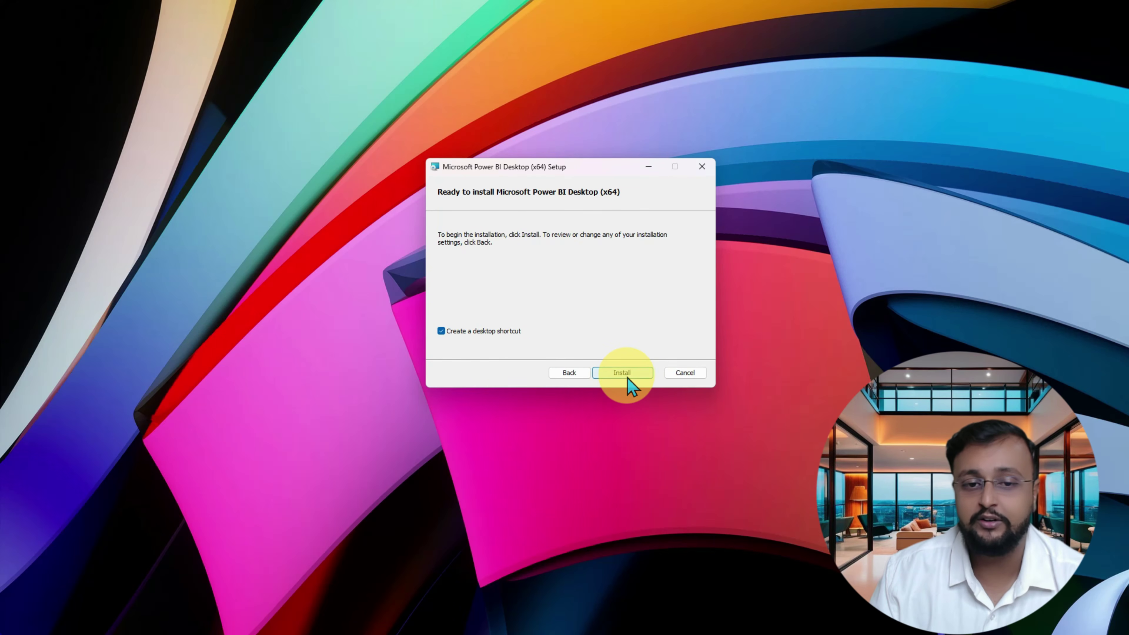
# - Start installing Power BI Desktop with the option to create a desktop shortcut left enabled
pyautogui.moveTo(534, 307)
pyautogui.mouseDown()
pyautogui.moveTo(462, 346)
pyautogui.moveTo(513, 336)
pyautogui.mouseUp()
pyautogui.press('Escape')
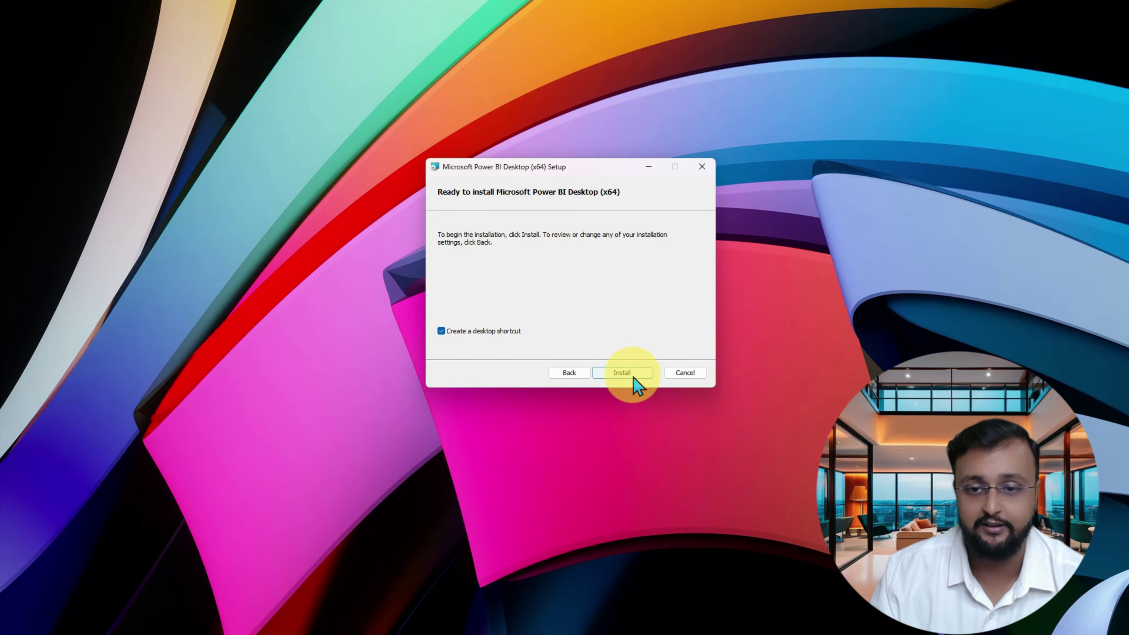
pyautogui.click(633, 377)
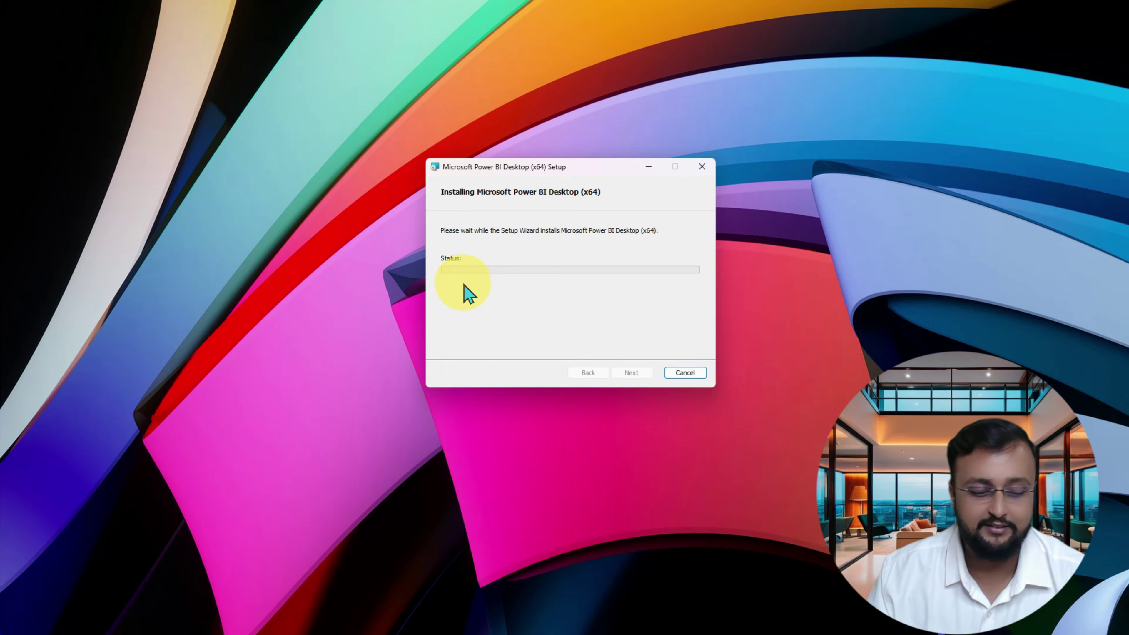
# - Once installation completes, finish the setup wizard with Launch Microsoft Power BI Desktop enabled
pyautogui.moveTo(454, 284)
pyautogui.mouseDown()
pyautogui.moveTo(625, 285)
pyautogui.moveTo(620, 302)
pyautogui.mouseUp()
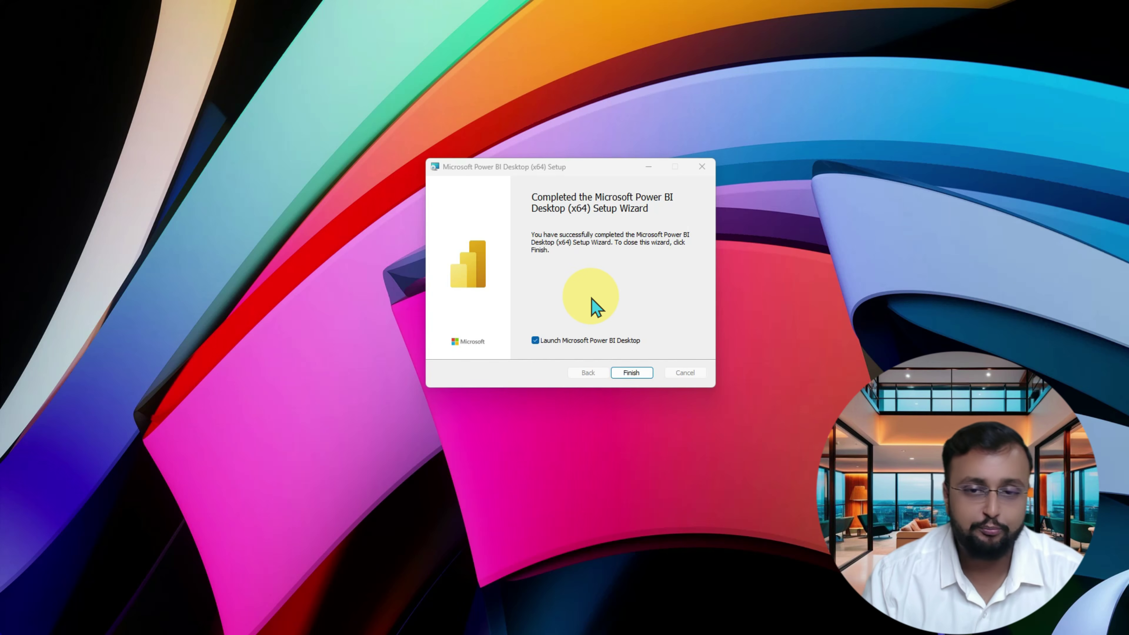
pyautogui.hotkey('ctrl', '2')
pyautogui.moveTo(643, 283); pyautogui.dragTo(646, 306)
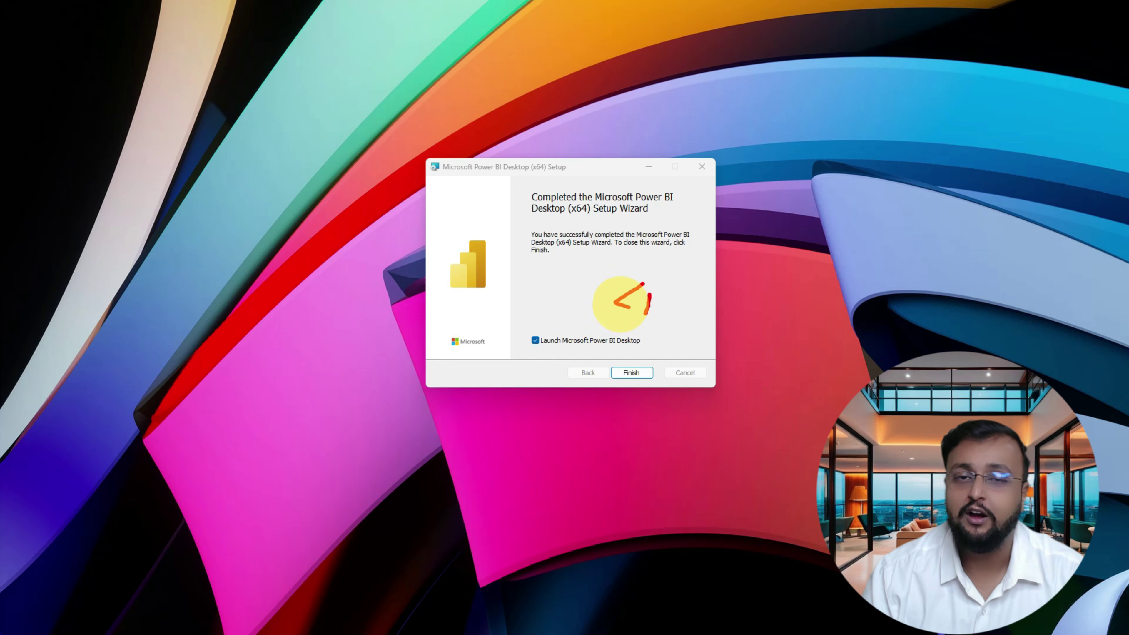
pyautogui.click(641, 318)
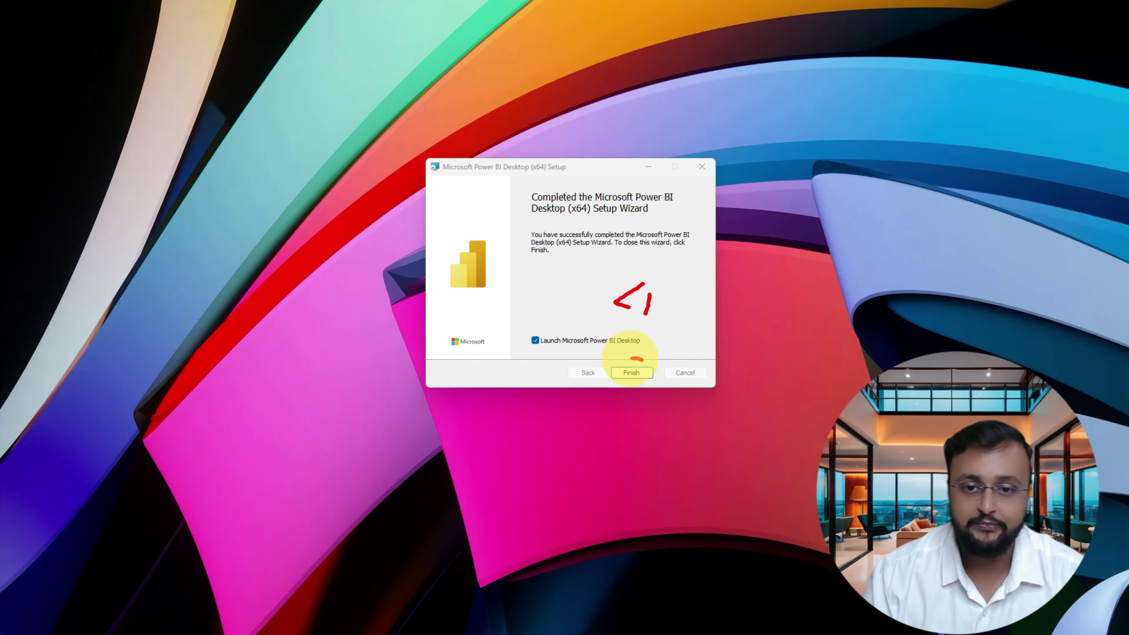
pyautogui.moveTo(635, 368)
pyautogui.mouseDown()
pyautogui.moveTo(622, 343)
pyautogui.moveTo(600, 358)
pyautogui.mouseUp()
pyautogui.press('Escape')
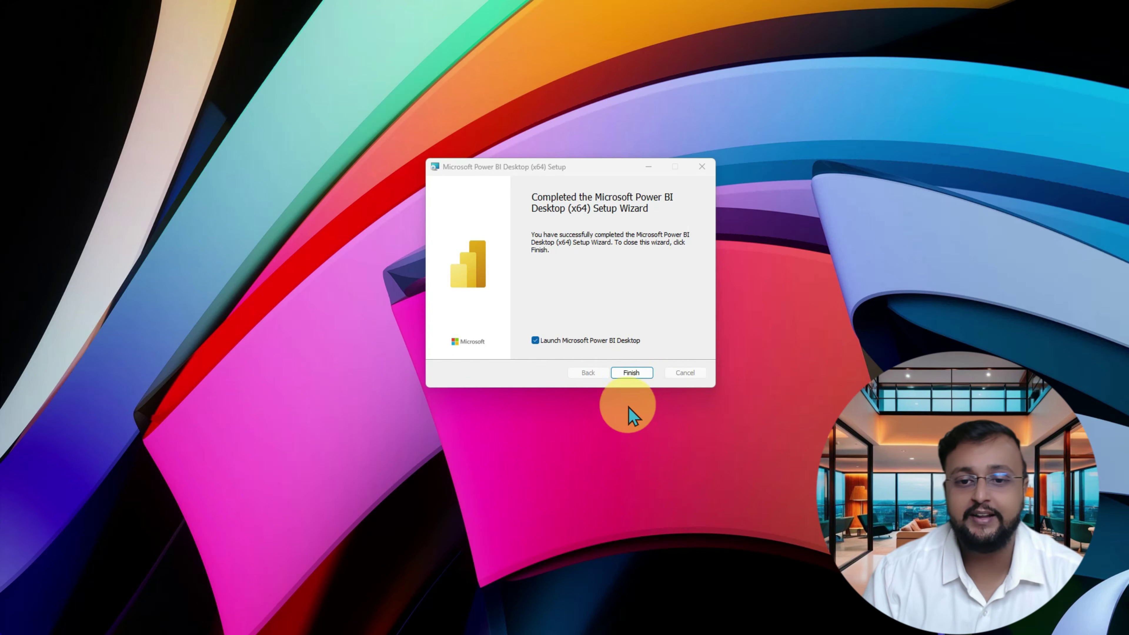
pyautogui.click(637, 375)
pyautogui.click(637, 376)
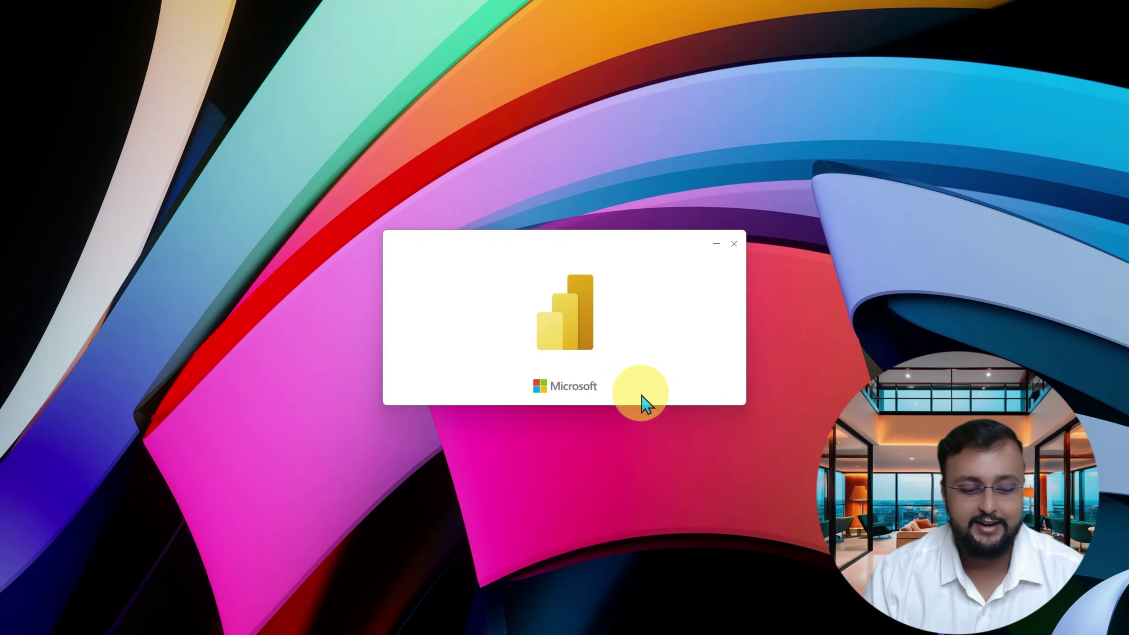
# - Create a blank report from the Power BI Desktop start screen
pyautogui.moveTo(1128, 367)
pyautogui.mouseDown()
pyautogui.moveTo(553, 329)
pyautogui.moveTo(498, 357)
pyautogui.moveTo(665, 295)
pyautogui.moveTo(627, 299)
pyautogui.moveTo(456, 393)
pyautogui.moveTo(494, 361)
pyautogui.mouseUp()
pyautogui.press('Escape')
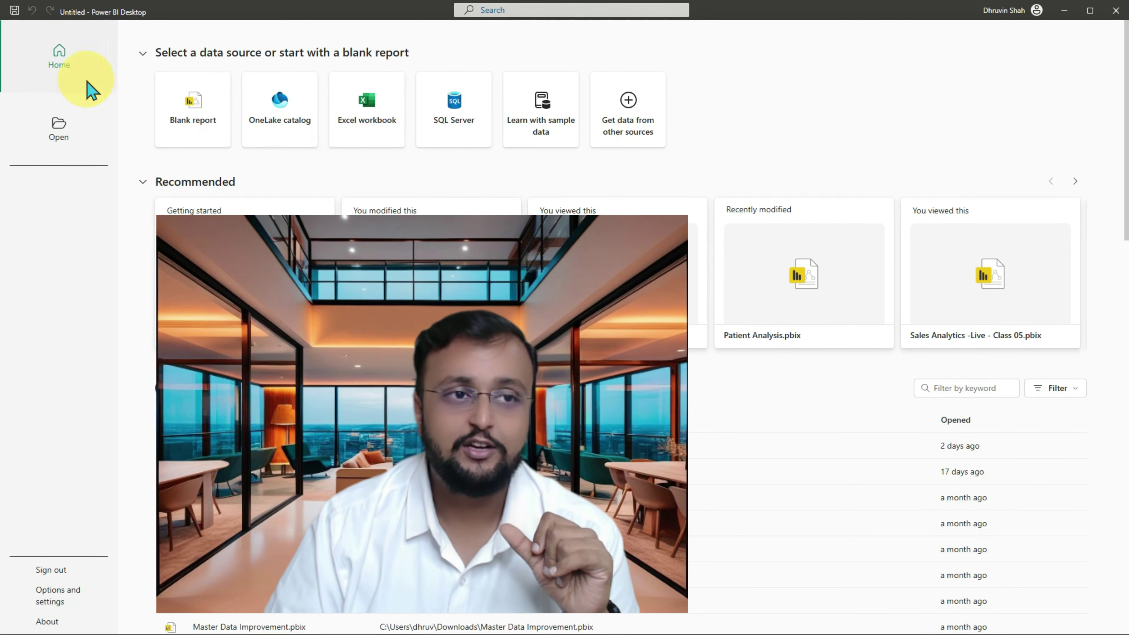
pyautogui.click(191, 135)
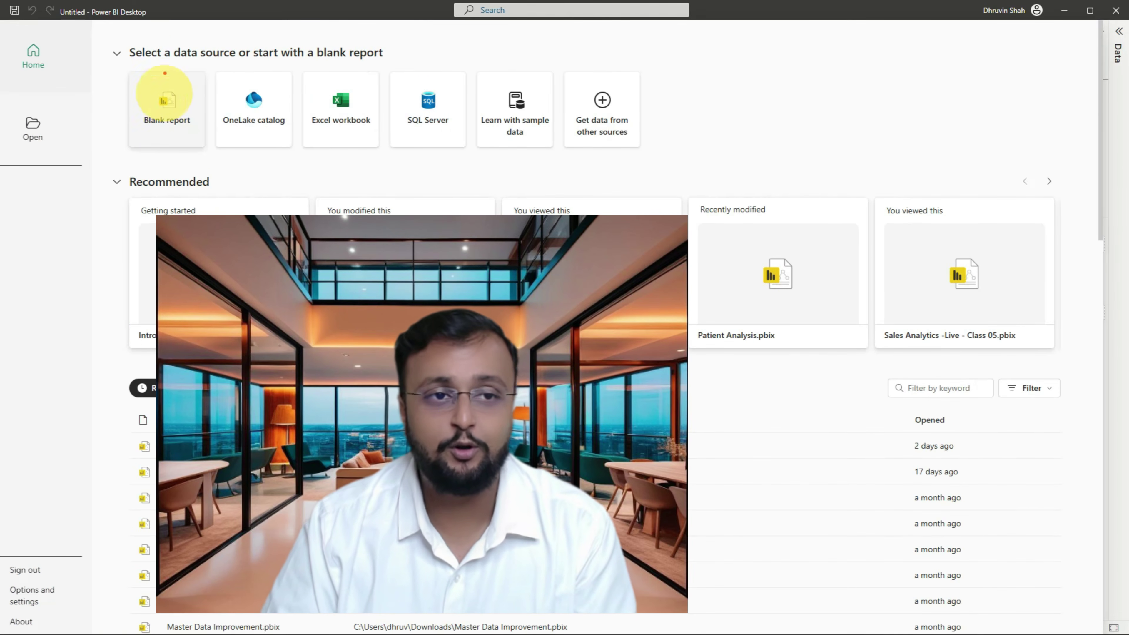
pyautogui.moveTo(163, 101)
pyautogui.mouseDown()
pyautogui.moveTo(164, 181)
pyautogui.moveTo(93, 157)
pyautogui.moveTo(84, 40)
pyautogui.mouseUp()
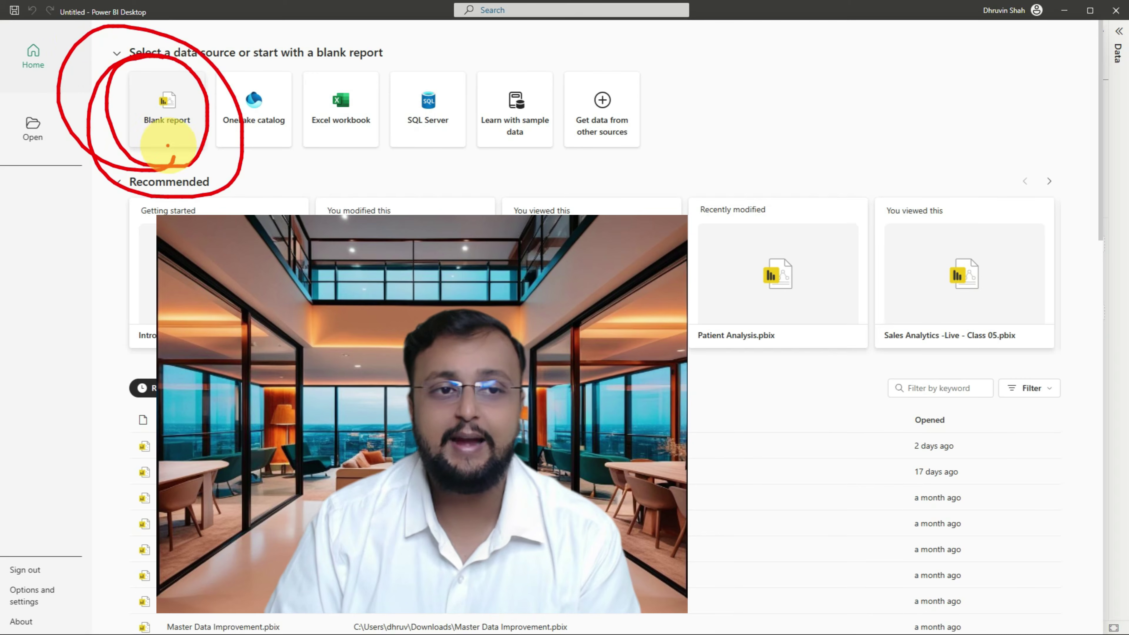
pyautogui.click(169, 133)
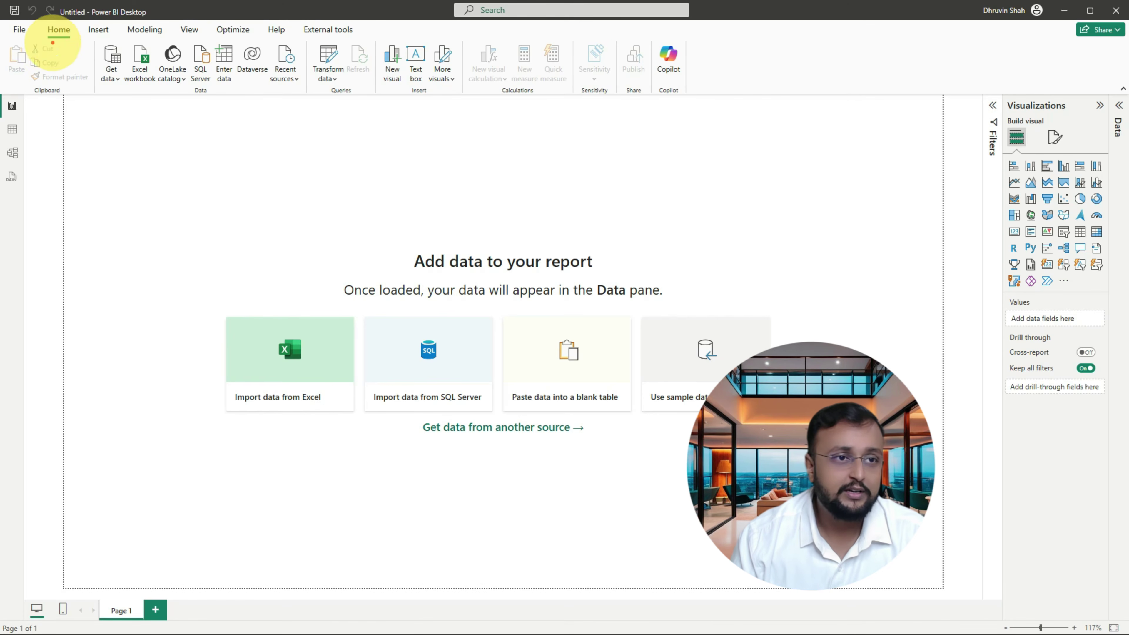
# - Review the Home commands for data, queries, inserting, calculations, sensitivity, sharing, Copilot and the clipboard
pyautogui.moveTo(49, 43)
pyautogui.mouseDown()
pyautogui.moveTo(76, 20)
pyautogui.moveTo(84, 39)
pyautogui.moveTo(383, 49)
pyautogui.moveTo(713, 33)
pyautogui.moveTo(640, 96)
pyautogui.moveTo(126, 96)
pyautogui.moveTo(94, 44)
pyautogui.moveTo(615, 100)
pyautogui.moveTo(775, 100)
pyautogui.mouseUp()
pyautogui.press('Escape')
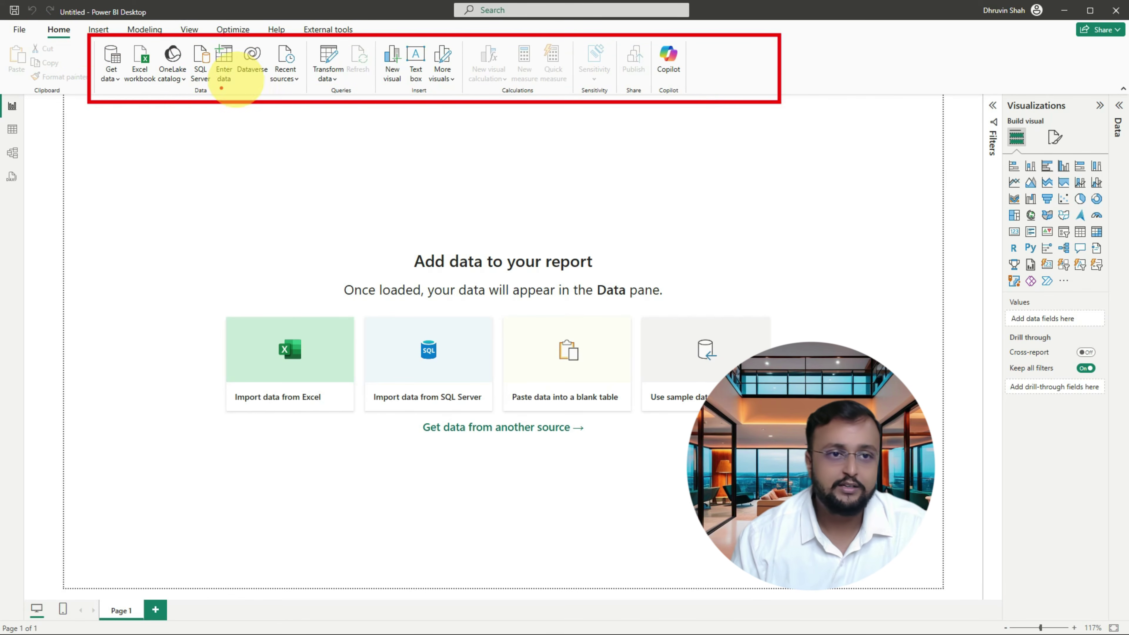
pyautogui.moveTo(187, 97); pyautogui.dragTo(213, 98)
pyautogui.moveTo(324, 94); pyautogui.dragTo(425, 99)
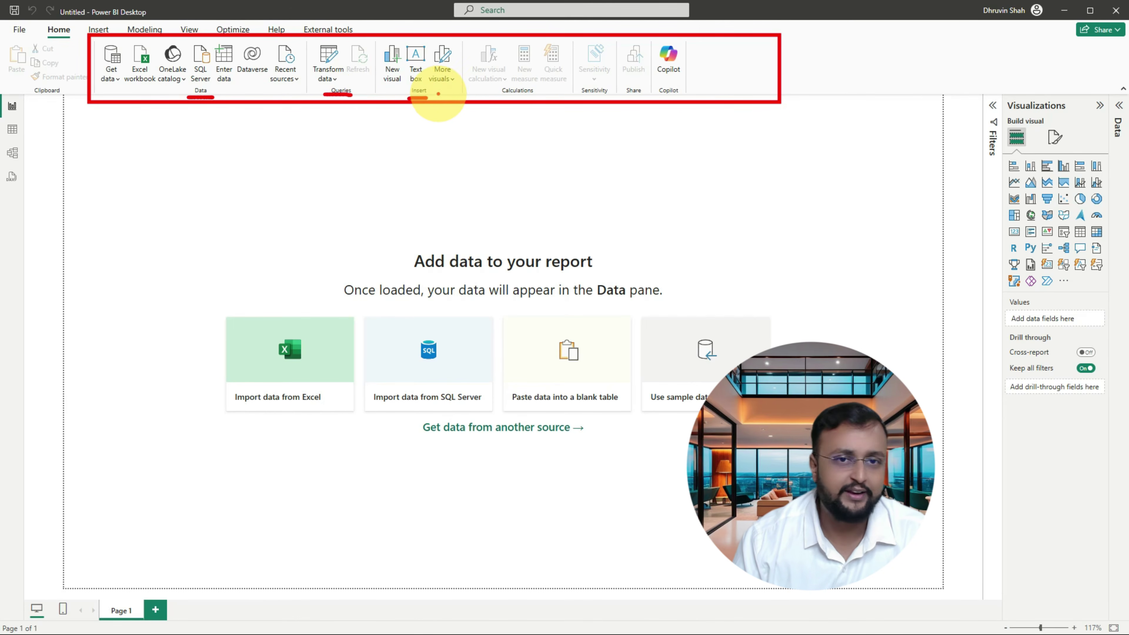
pyautogui.moveTo(504, 91); pyautogui.dragTo(553, 99)
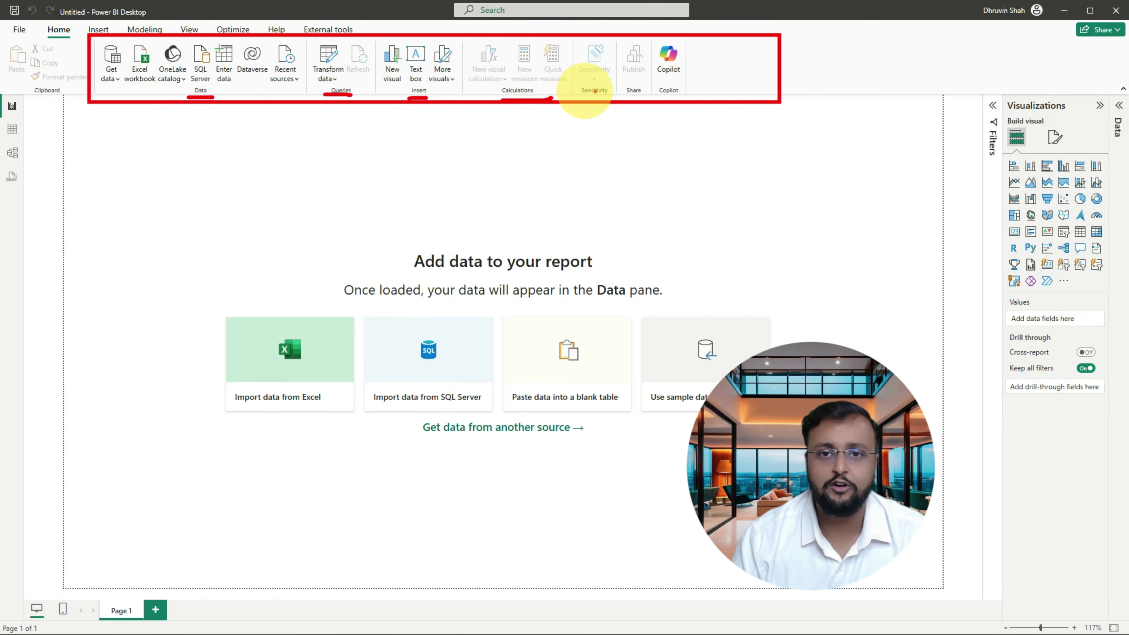
pyautogui.click(604, 46)
pyautogui.moveTo(604, 46)
pyautogui.mouseDown()
pyautogui.moveTo(584, 56)
pyautogui.moveTo(598, 50)
pyautogui.mouseUp()
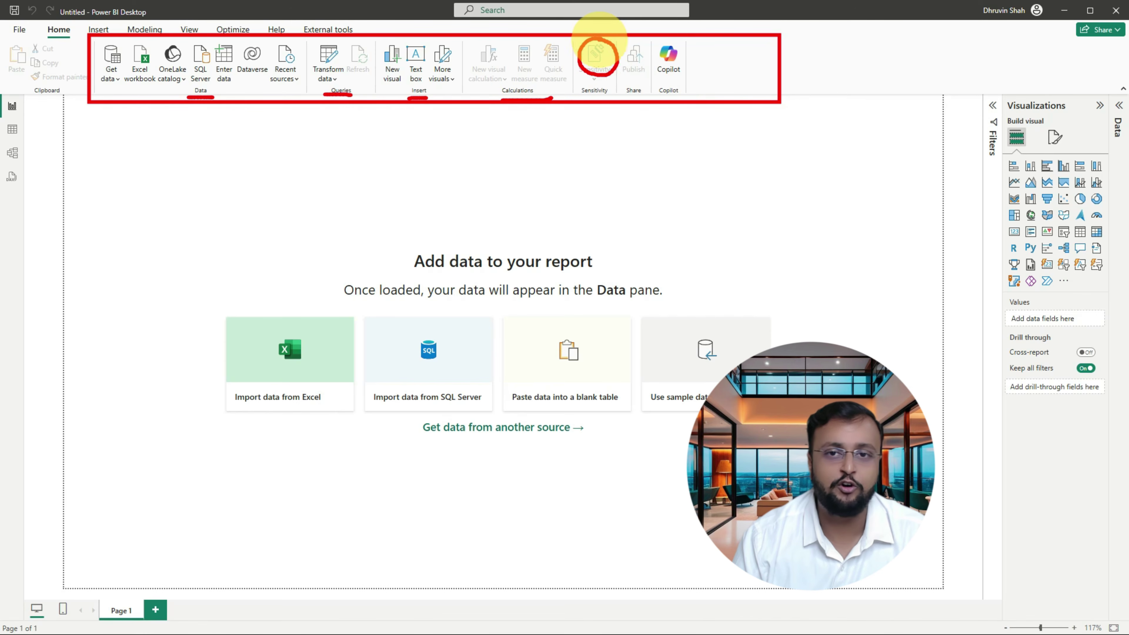
pyautogui.click(630, 84)
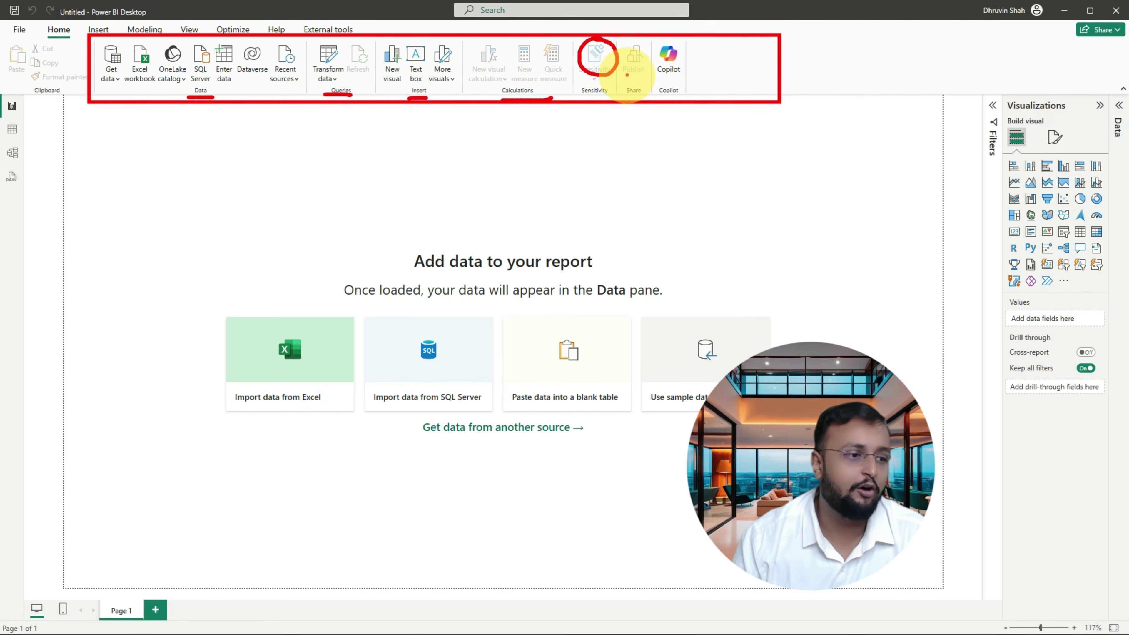
pyautogui.moveTo(615, 79); pyautogui.dragTo(678, 75)
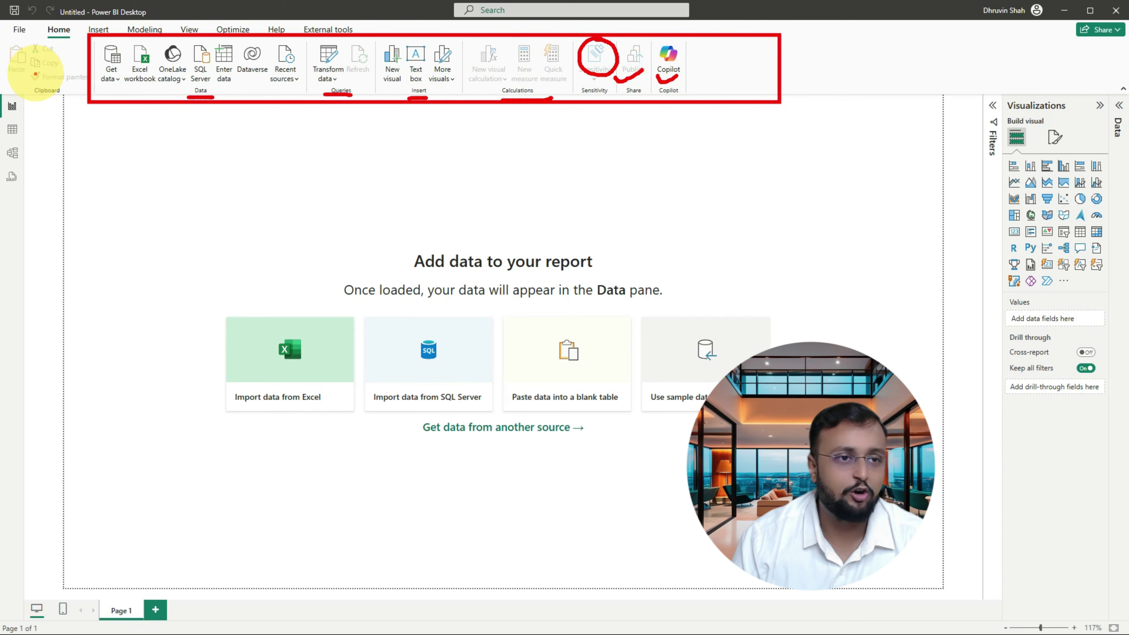
pyautogui.moveTo(12, 79); pyautogui.dragTo(42, 71)
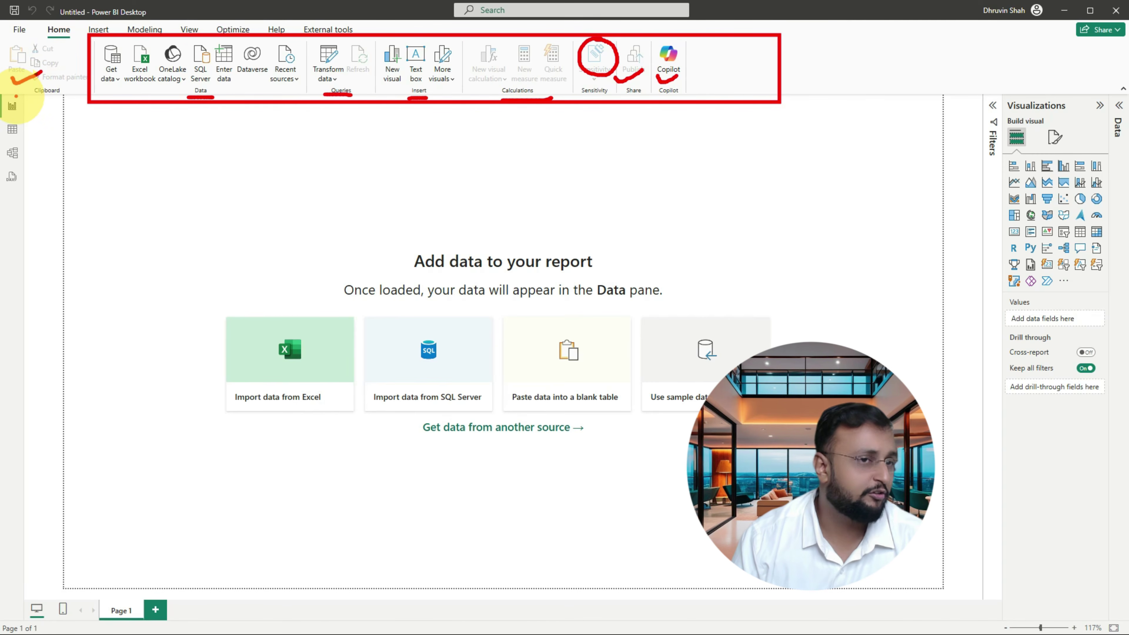
pyautogui.press('Escape')
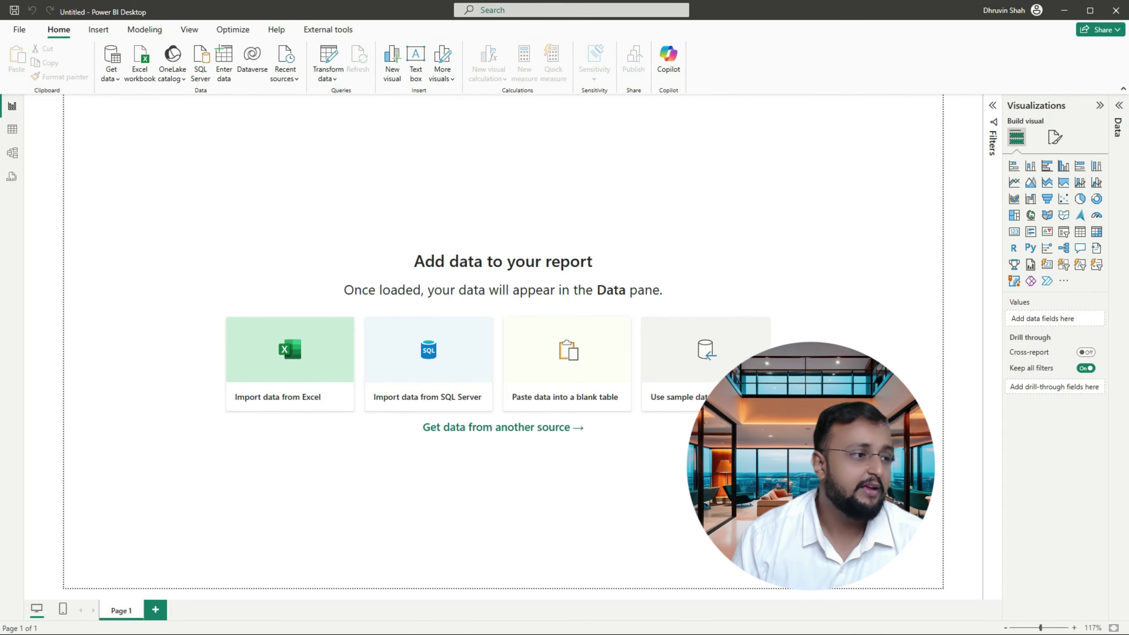
# - Show the Insert commands and review those for pages, visuals, AI visuals, Power Platform, elements and sparklines
pyautogui.click(99, 30)
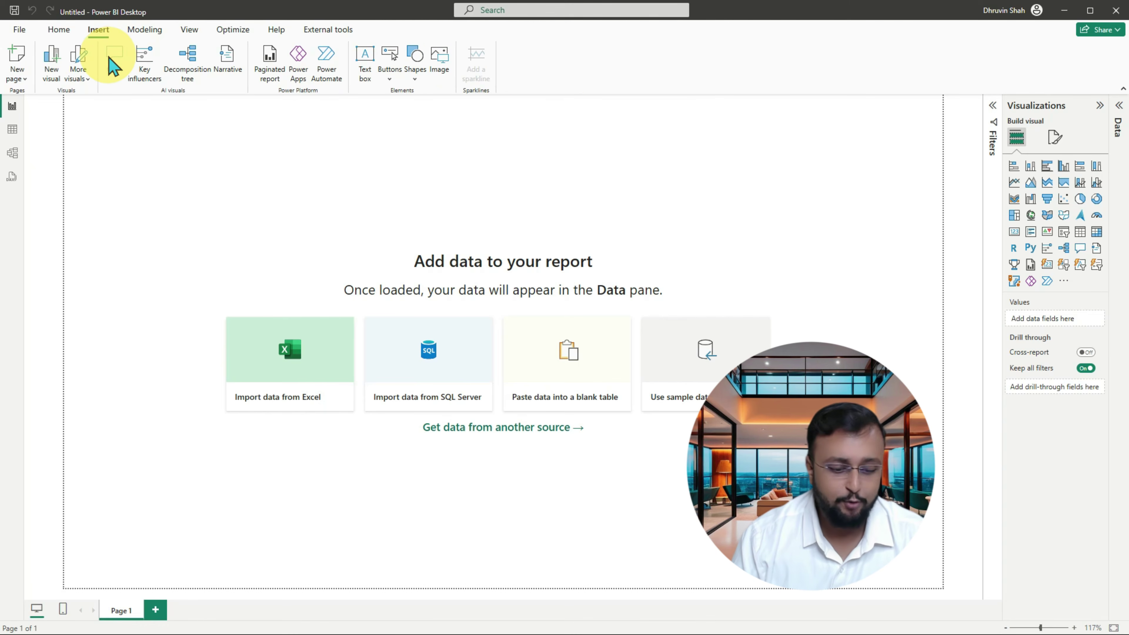
pyautogui.moveTo(101, 25); pyautogui.dragTo(81, 34)
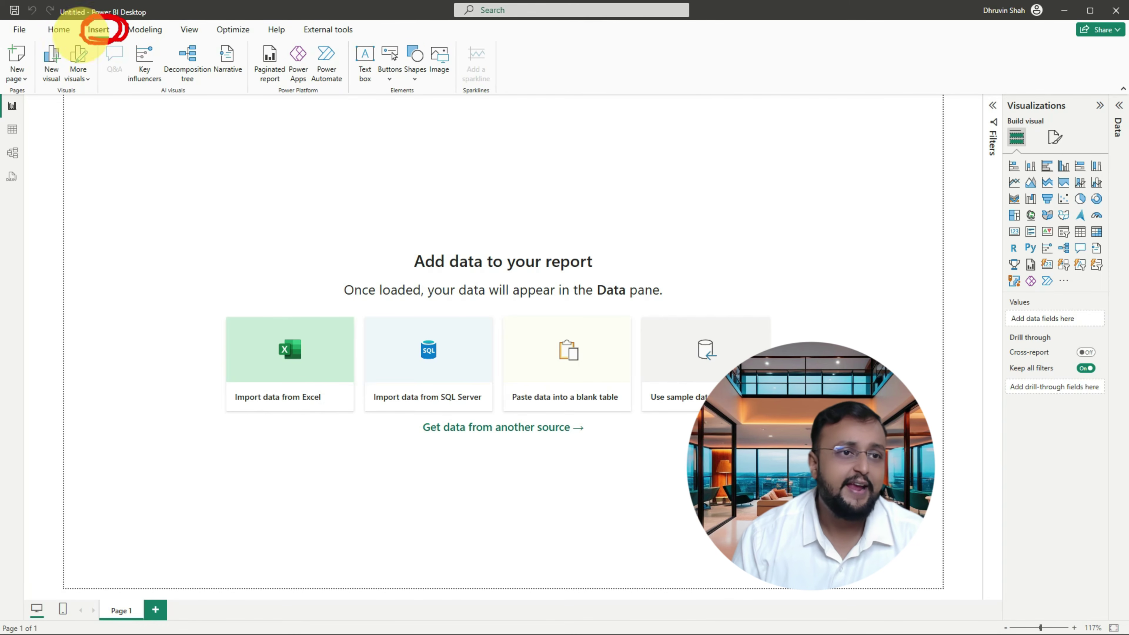
pyautogui.moveTo(3, 35); pyautogui.dragTo(536, 98)
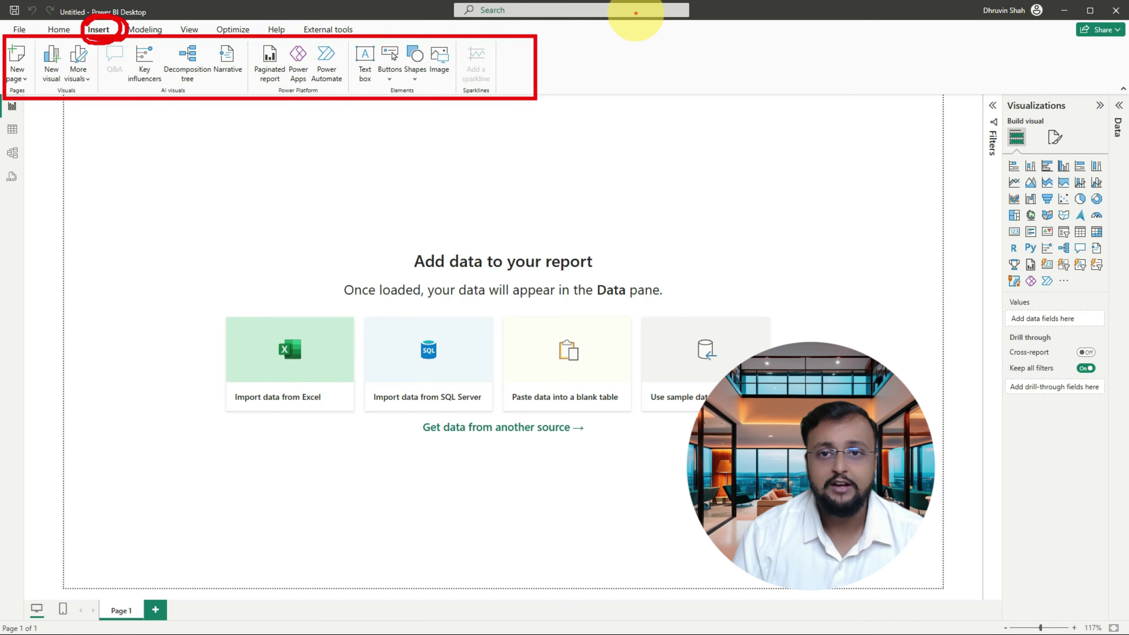
pyautogui.moveTo(618, 32)
pyautogui.mouseDown()
pyautogui.moveTo(629, 84)
pyautogui.moveTo(604, 87)
pyautogui.mouseUp()
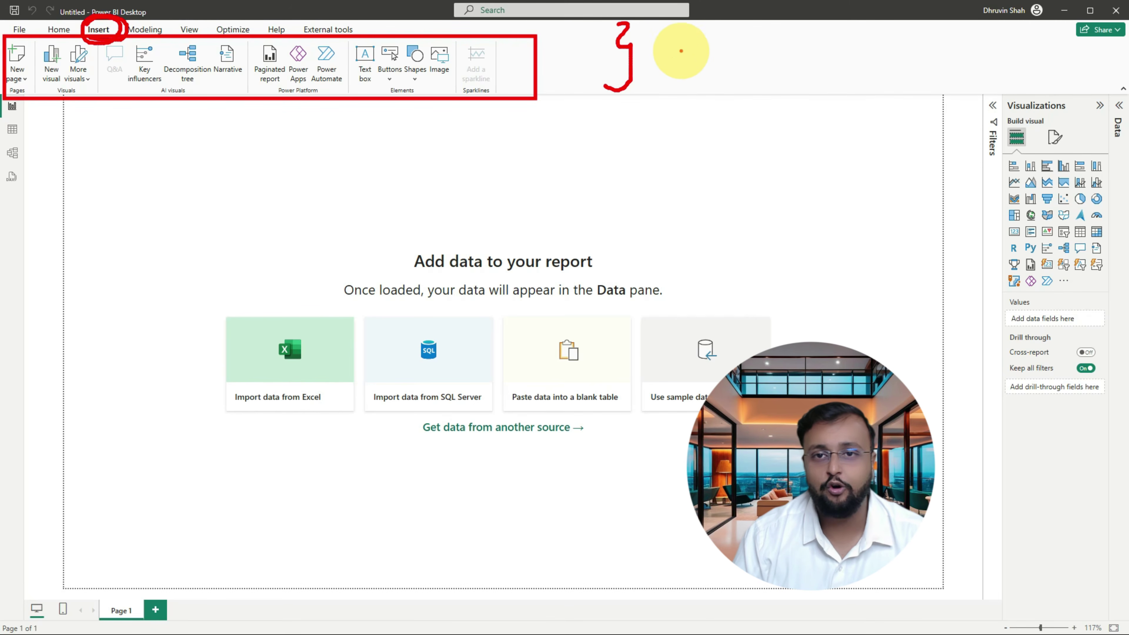
# - Examine the interface layout around the canvas: the ribbon, the view switcher, and the Filters, Visualizations and Data panes
pyautogui.moveTo(681, 50)
pyautogui.mouseDown()
pyautogui.moveTo(687, 38)
pyautogui.moveTo(707, 47)
pyautogui.moveTo(724, 34)
pyautogui.moveTo(755, 45)
pyautogui.moveTo(738, 35)
pyautogui.moveTo(784, 65)
pyautogui.mouseUp()
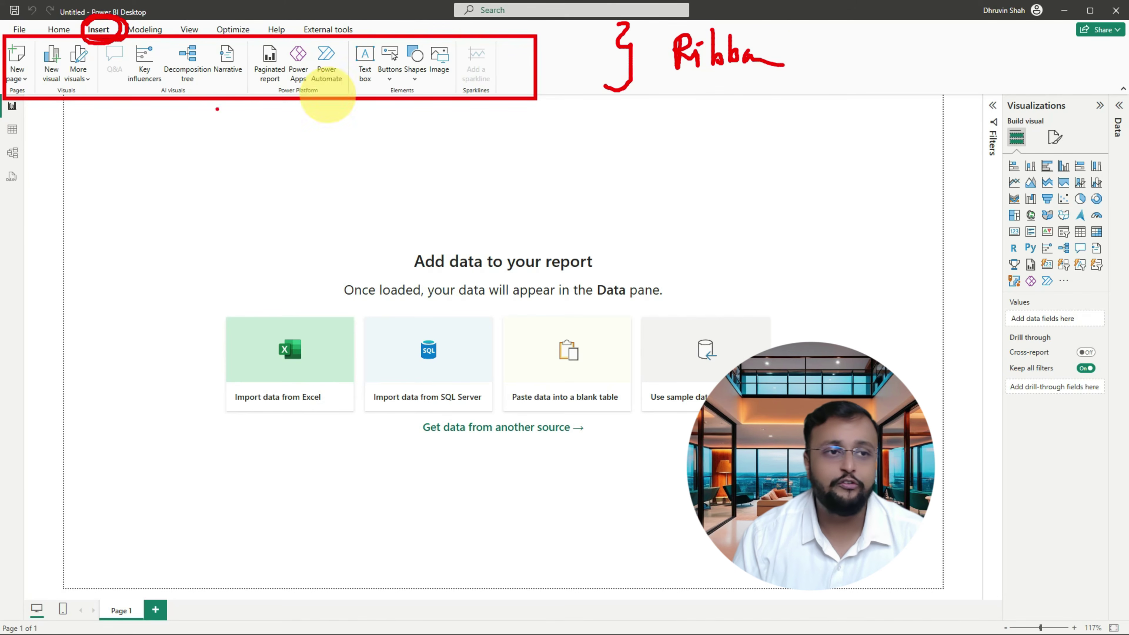
pyautogui.moveTo(27, 98)
pyautogui.mouseDown()
pyautogui.moveTo(24, 594)
pyautogui.moveTo(3, 622)
pyautogui.mouseUp()
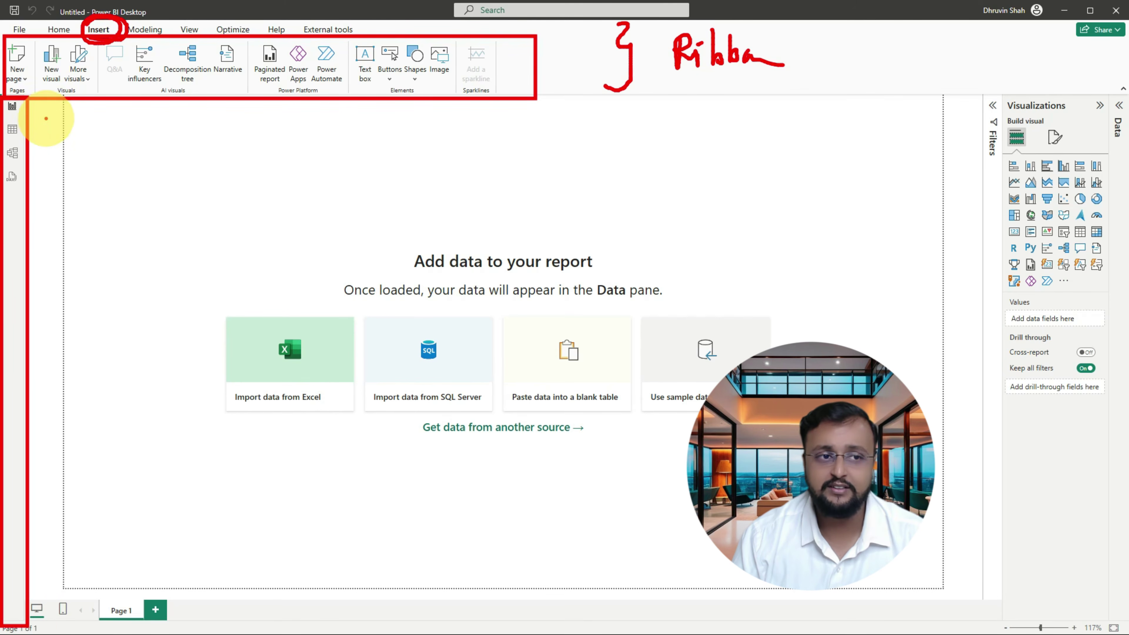
pyautogui.moveTo(35, 103)
pyautogui.mouseDown()
pyautogui.moveTo(48, 147)
pyautogui.moveTo(36, 201)
pyautogui.mouseUp()
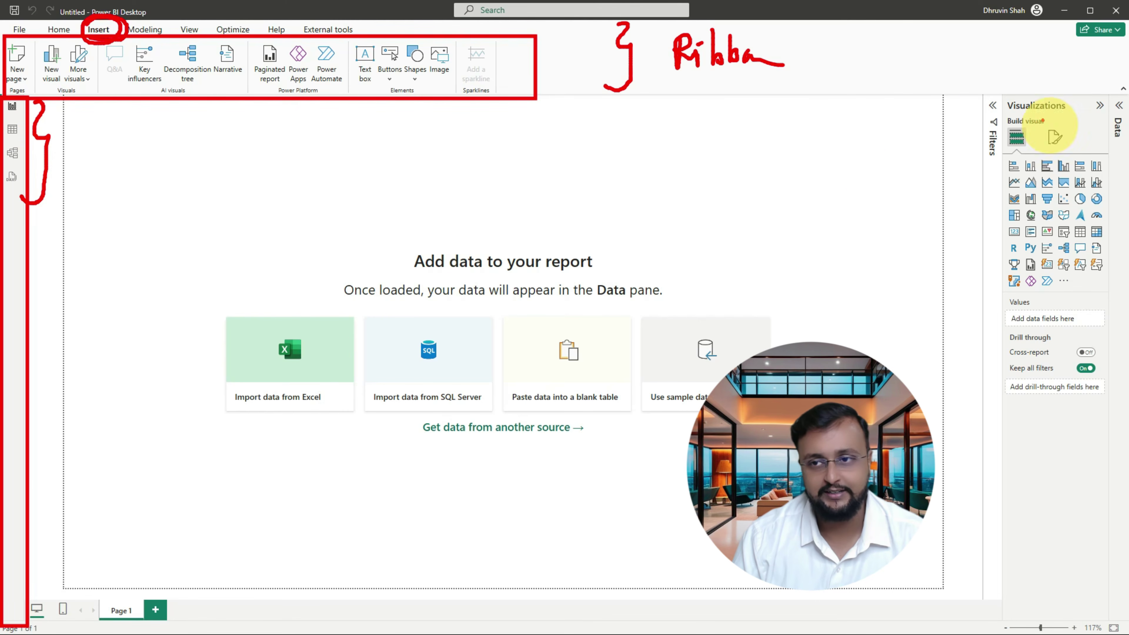
pyautogui.moveTo(989, 87)
pyautogui.mouseDown()
pyautogui.moveTo(924, 171)
pyautogui.moveTo(956, 504)
pyautogui.moveTo(978, 493)
pyautogui.mouseUp()
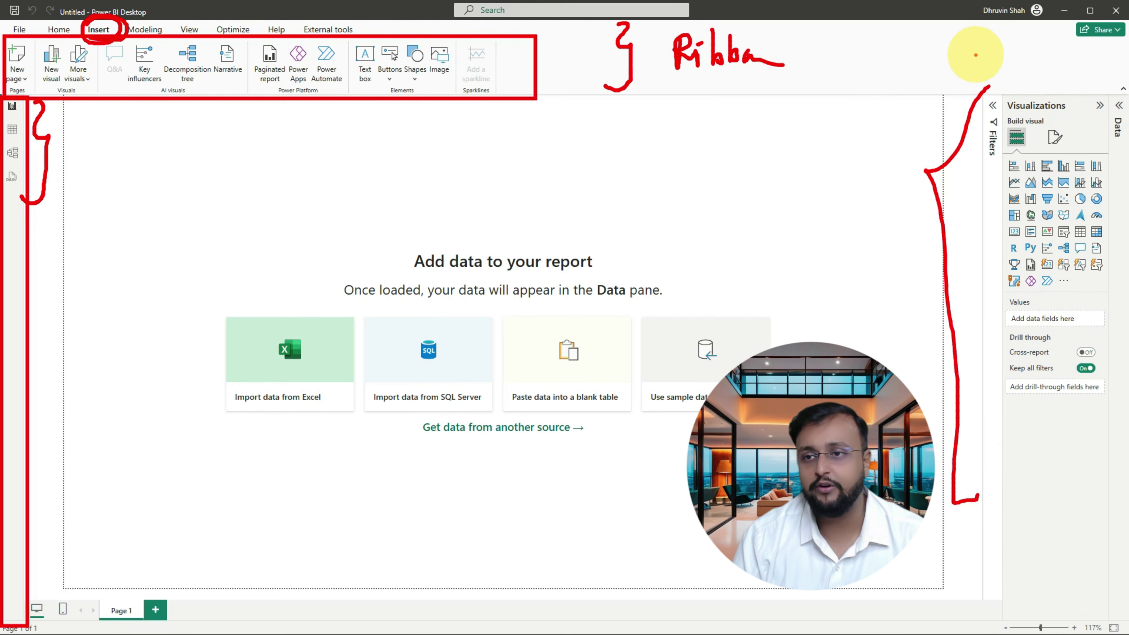
pyautogui.moveTo(991, 68)
pyautogui.mouseDown()
pyautogui.moveTo(1106, 402)
pyautogui.moveTo(1105, 589)
pyautogui.moveTo(1128, 611)
pyautogui.mouseUp()
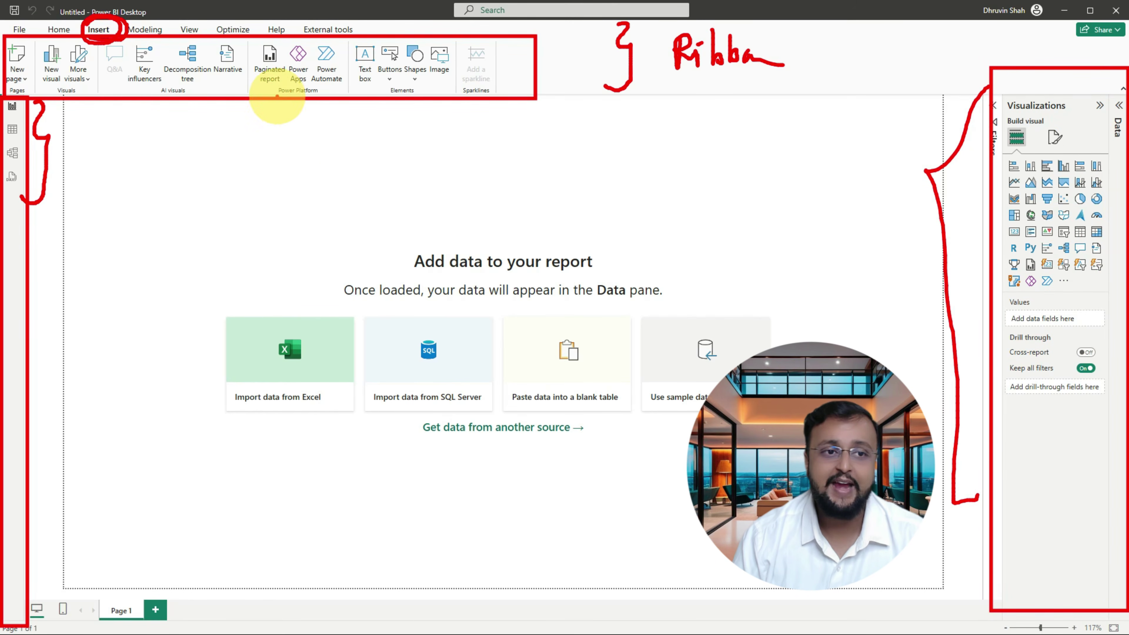
# - Examine the central report canvas as the area where report visuals are arranged
pyautogui.moveTo(350, 150)
pyautogui.mouseDown()
pyautogui.moveTo(365, 189)
pyautogui.moveTo(435, 200)
pyautogui.mouseUp()
pyautogui.moveTo(440, 152); pyautogui.dragTo(437, 199)
pyautogui.moveTo(421, 180); pyautogui.dragTo(524, 162)
pyautogui.moveTo(259, 236); pyautogui.dragTo(510, 227)
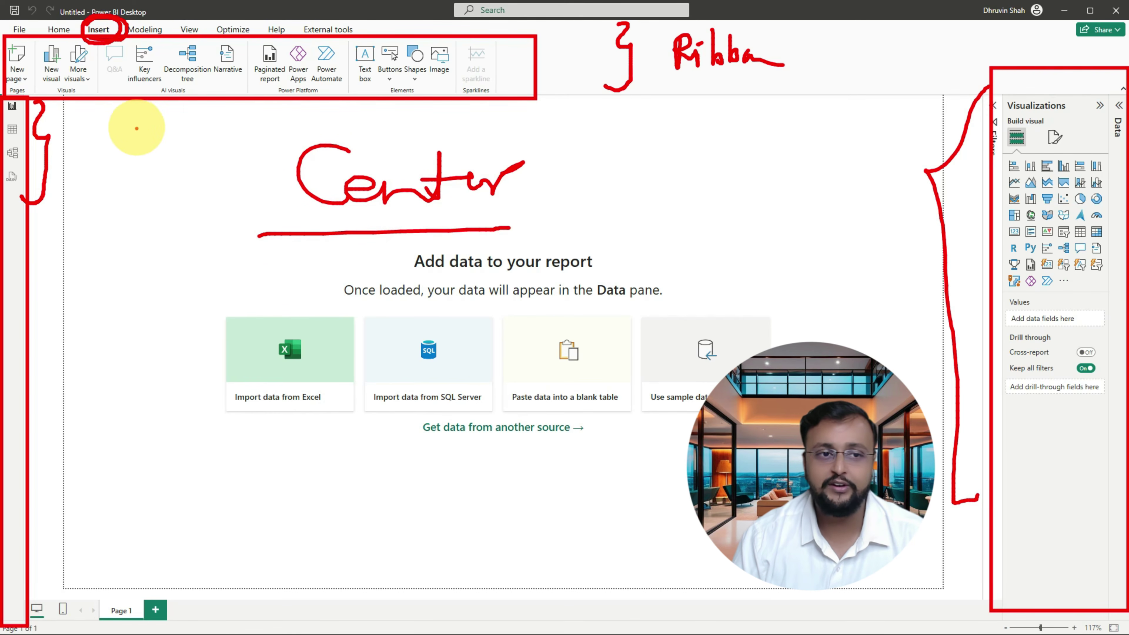
pyautogui.moveTo(136, 126)
pyautogui.mouseDown()
pyautogui.moveTo(259, 147)
pyautogui.moveTo(138, 118)
pyautogui.mouseUp()
pyautogui.moveTo(638, 136)
pyautogui.mouseDown()
pyautogui.moveTo(696, 249)
pyautogui.moveTo(632, 157)
pyautogui.mouseUp()
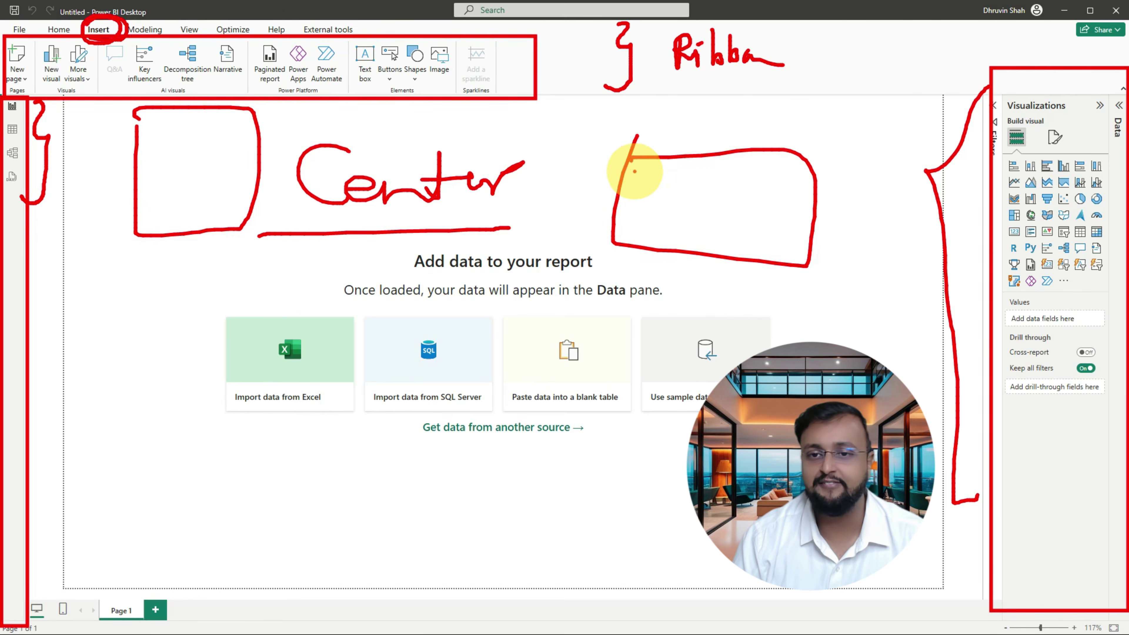
pyautogui.moveTo(633, 327); pyautogui.dragTo(687, 459)
pyautogui.moveTo(822, 343); pyautogui.dragTo(600, 389)
pyautogui.moveTo(469, 356)
pyautogui.mouseDown()
pyautogui.moveTo(466, 428)
pyautogui.moveTo(438, 406)
pyautogui.mouseUp()
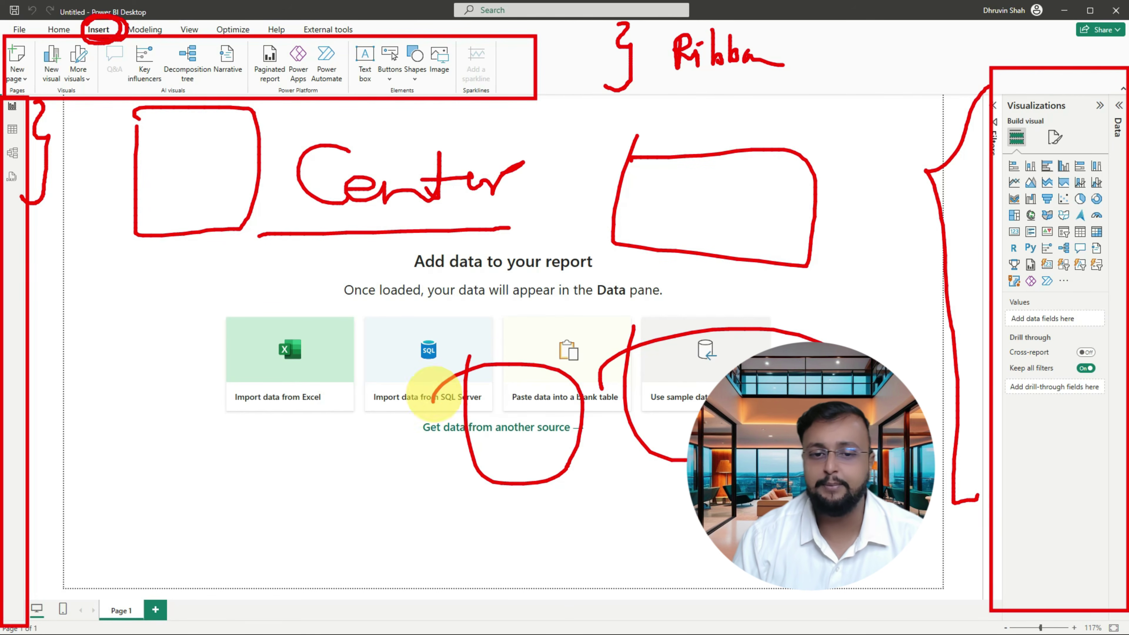
pyautogui.moveTo(199, 376)
pyautogui.mouseDown()
pyautogui.moveTo(457, 329)
pyautogui.moveTo(489, 340)
pyautogui.mouseUp()
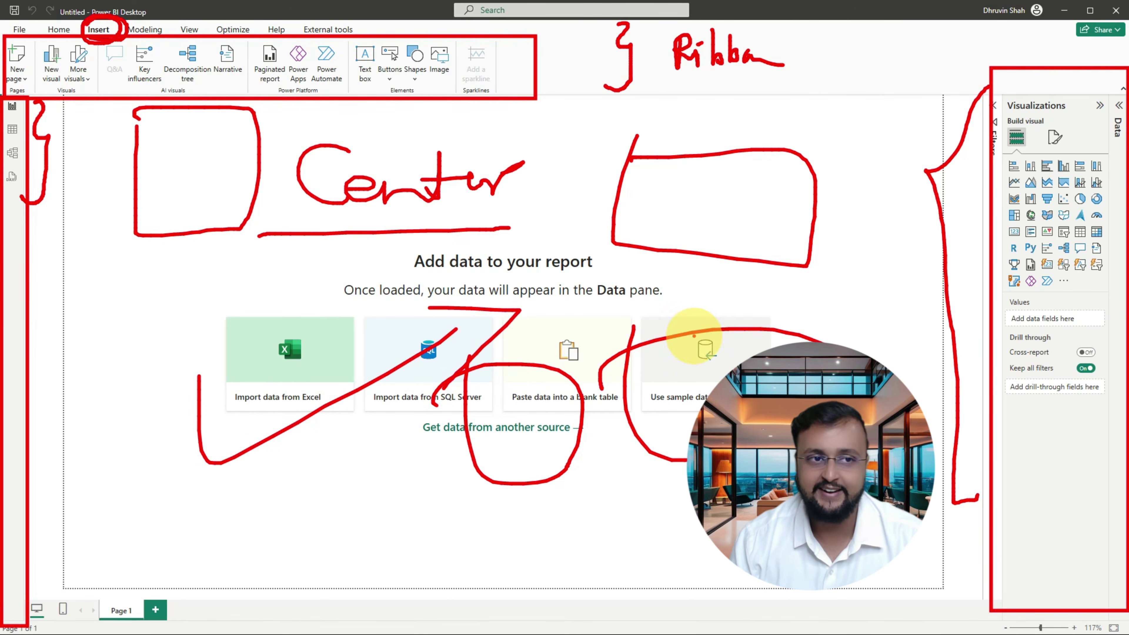
pyautogui.press('Escape')
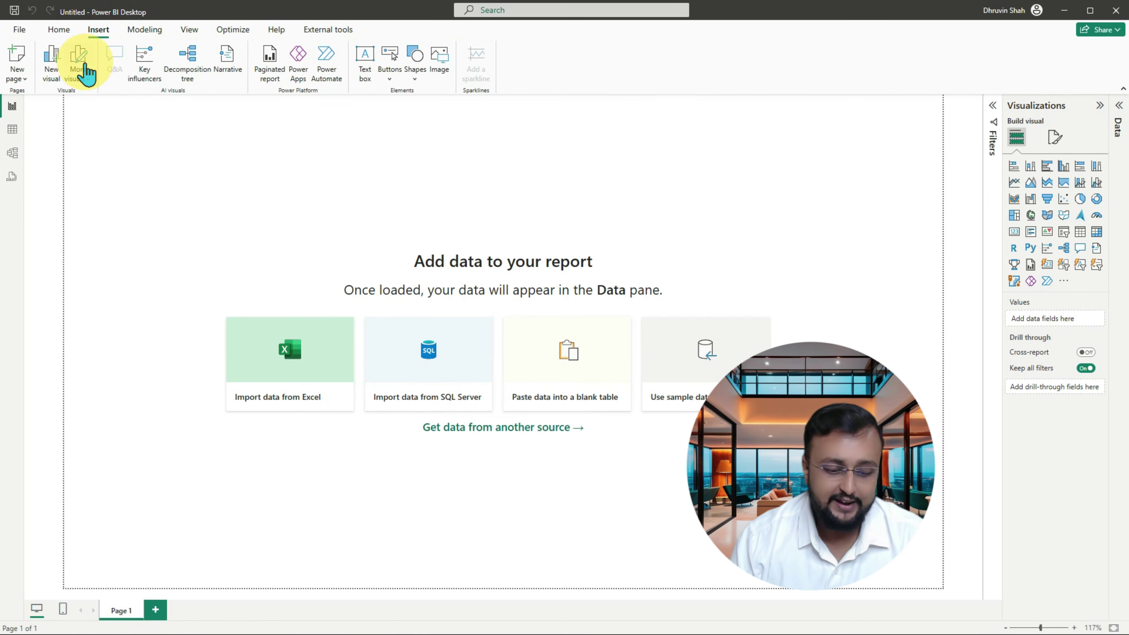
# - Look again at the Insert commands, focusing on those for new pages and AI visuals
pyautogui.moveTo(97, 19)
pyautogui.mouseDown()
pyautogui.moveTo(87, 41)
pyautogui.moveTo(121, 26)
pyautogui.moveTo(114, 44)
pyautogui.mouseUp()
pyautogui.moveTo(8, 93); pyautogui.dragTo(528, 91)
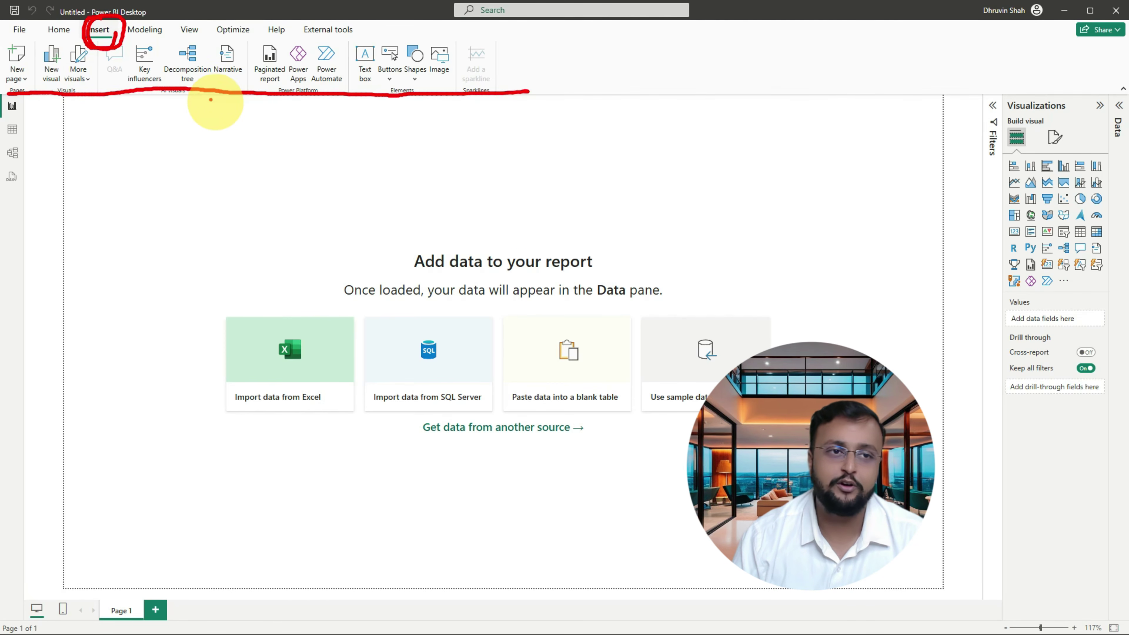
pyautogui.moveTo(211, 88); pyautogui.dragTo(240, 74)
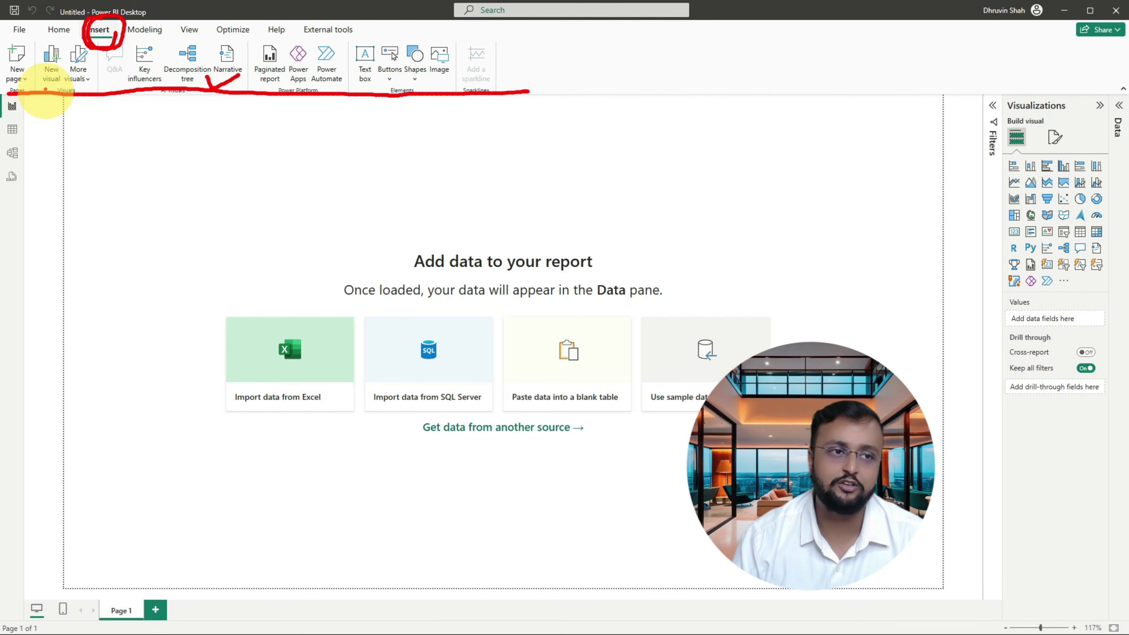
pyautogui.moveTo(14, 86); pyautogui.dragTo(57, 71)
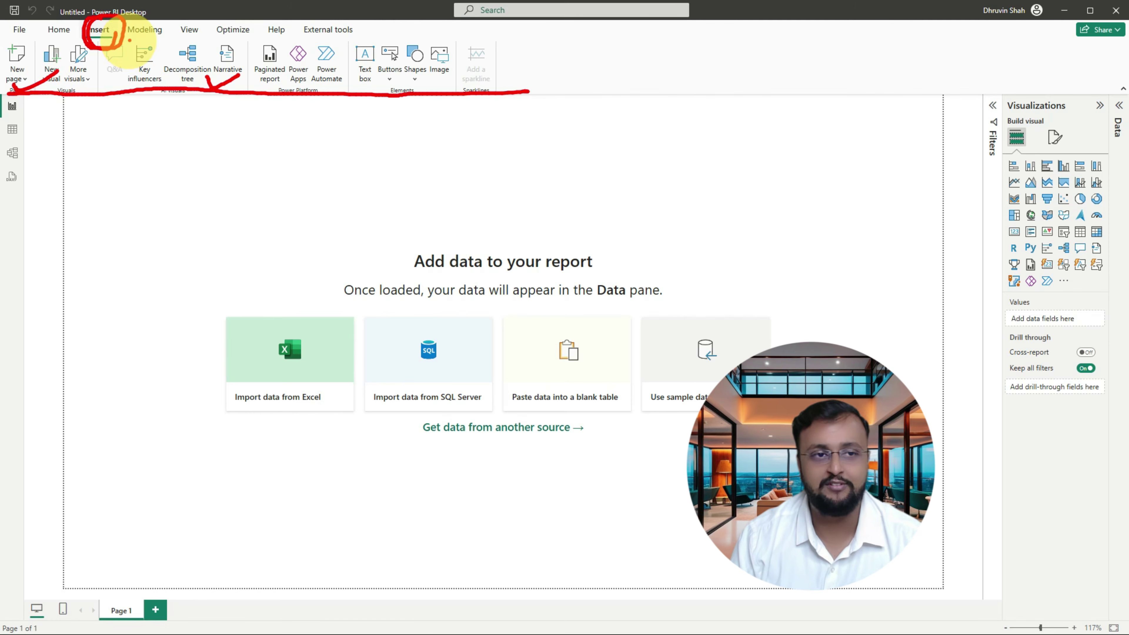
pyautogui.press('Escape')
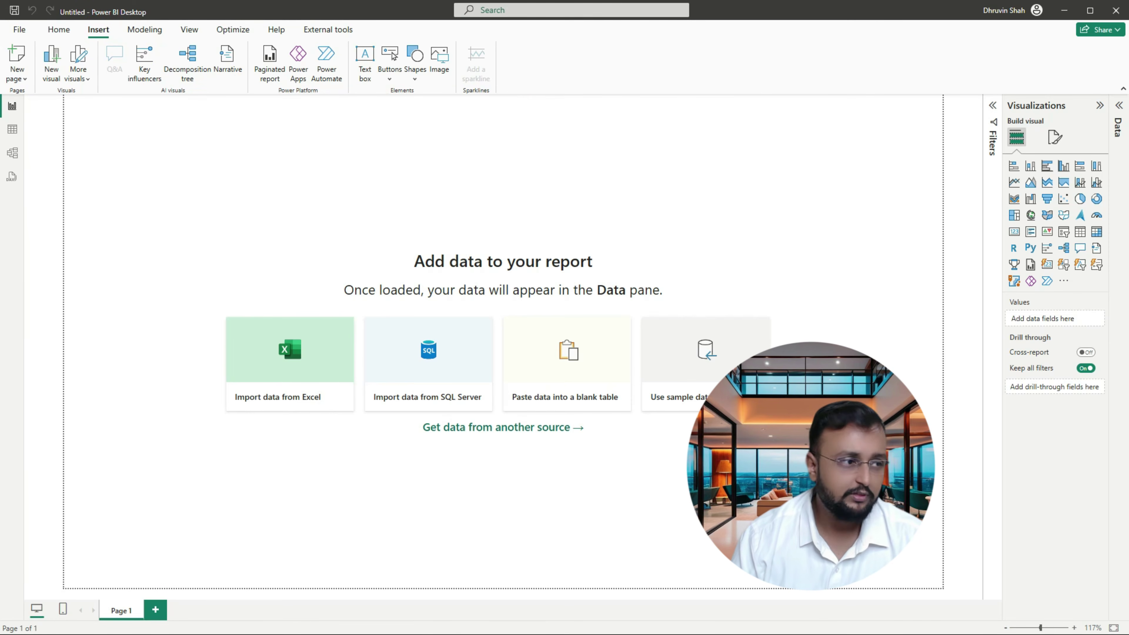
# - Show the Modeling commands and review those for relationships, calculations, calendars, page refresh, parameters, security and Q&A
pyautogui.click(148, 30)
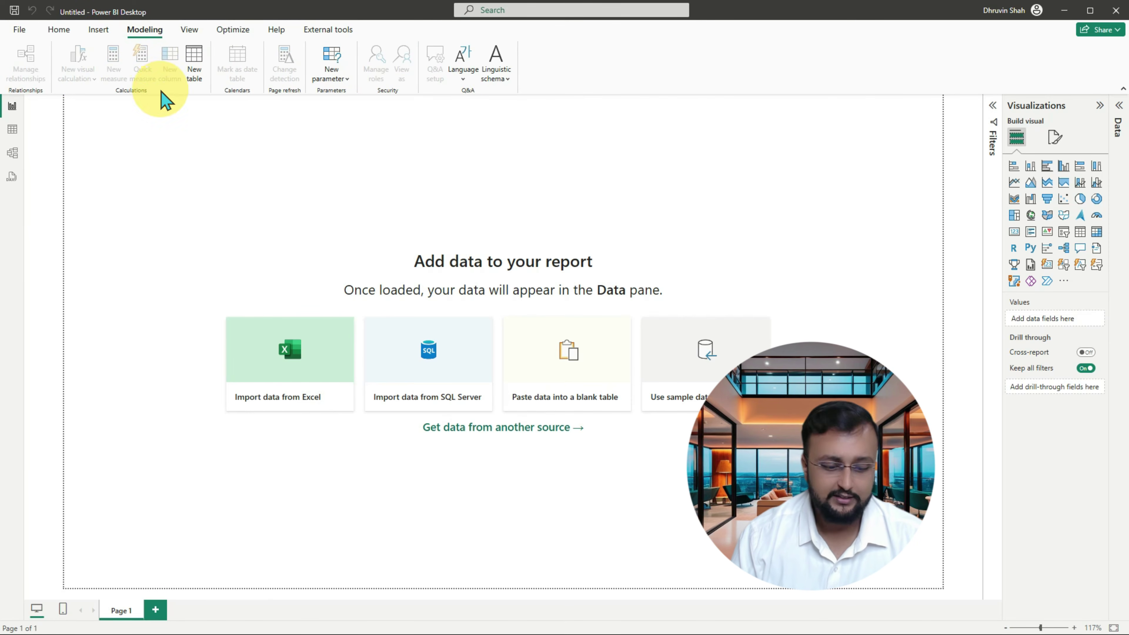
pyautogui.moveTo(126, 51)
pyautogui.mouseDown()
pyautogui.moveTo(139, 30)
pyautogui.moveTo(149, 56)
pyautogui.mouseUp()
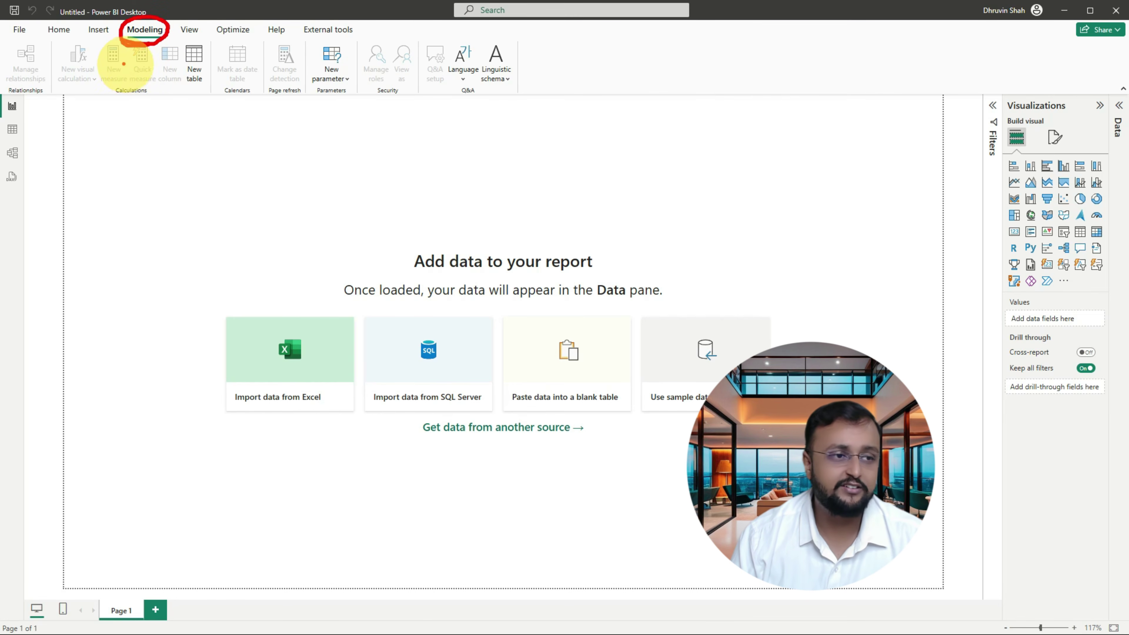
pyautogui.moveTo(13, 40)
pyautogui.mouseDown()
pyautogui.moveTo(214, 80)
pyautogui.moveTo(584, 93)
pyautogui.moveTo(608, 105)
pyautogui.moveTo(598, 113)
pyautogui.mouseUp()
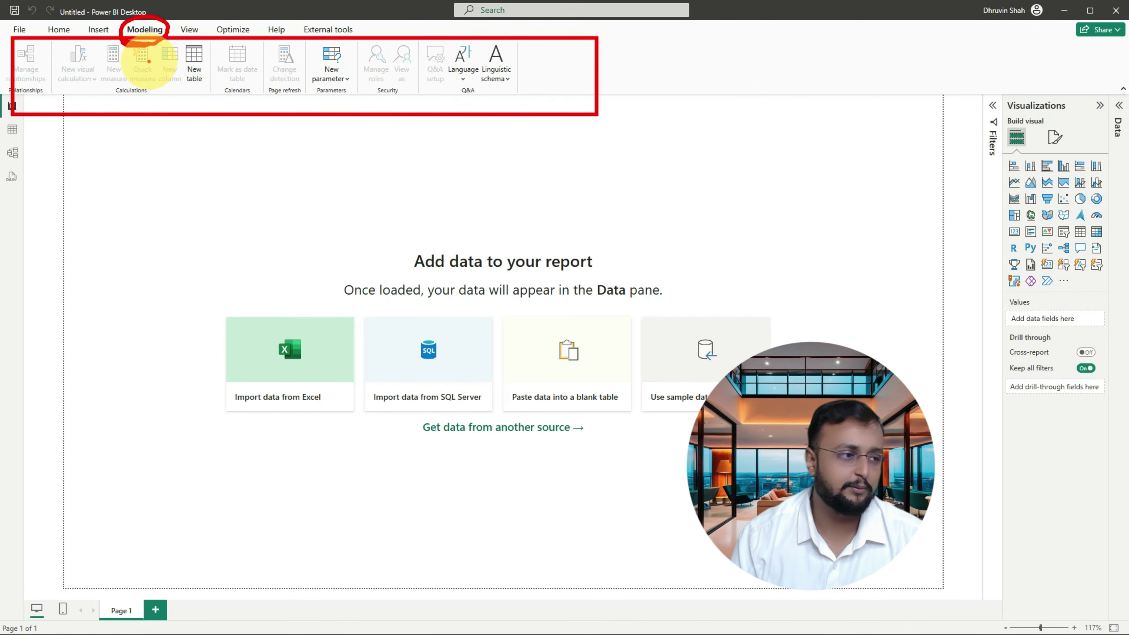
pyautogui.press('Escape')
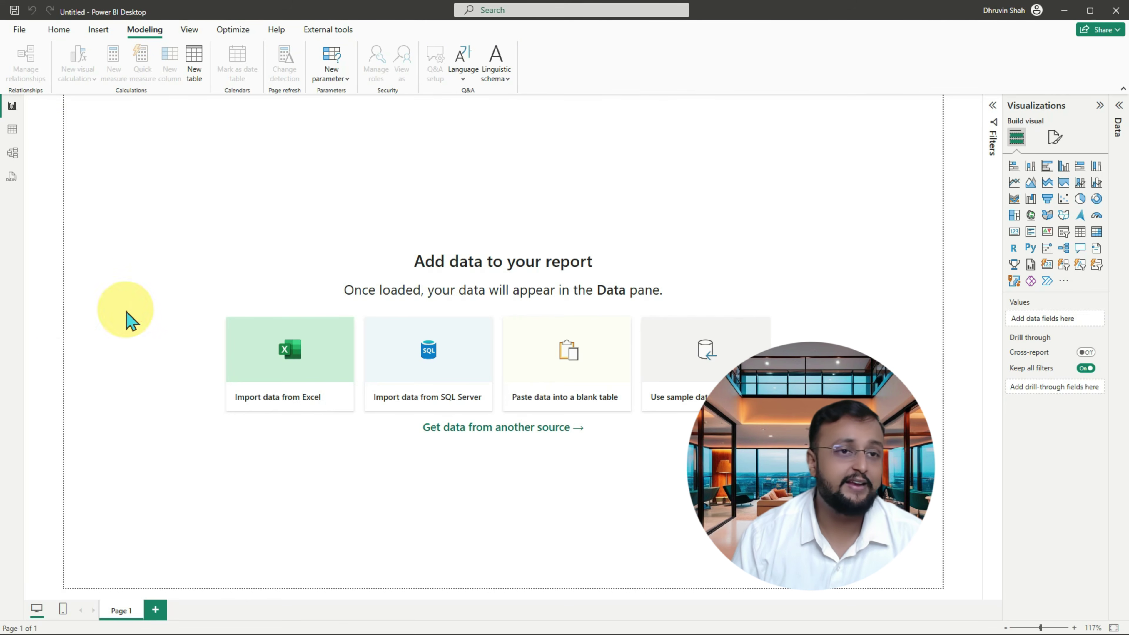
# - Show the View commands and review the themes, page view, mobile layout, page options and pane toggles such as Performance analyzer
pyautogui.click(189, 29)
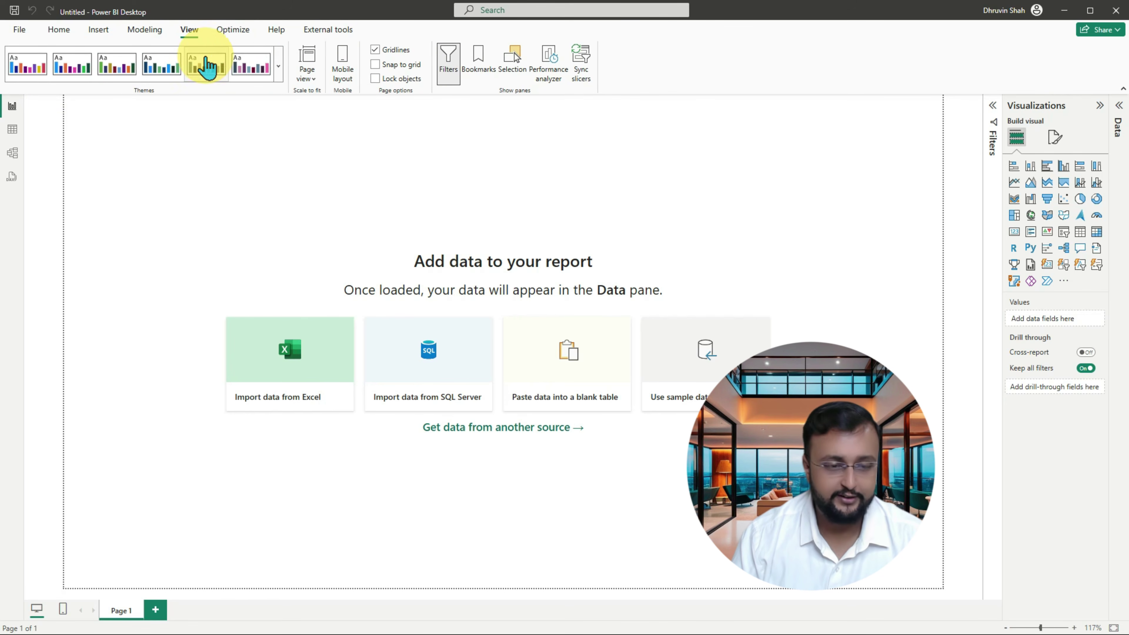
pyautogui.moveTo(189, 20)
pyautogui.mouseDown()
pyautogui.moveTo(181, 30)
pyautogui.moveTo(178, 18)
pyautogui.mouseUp()
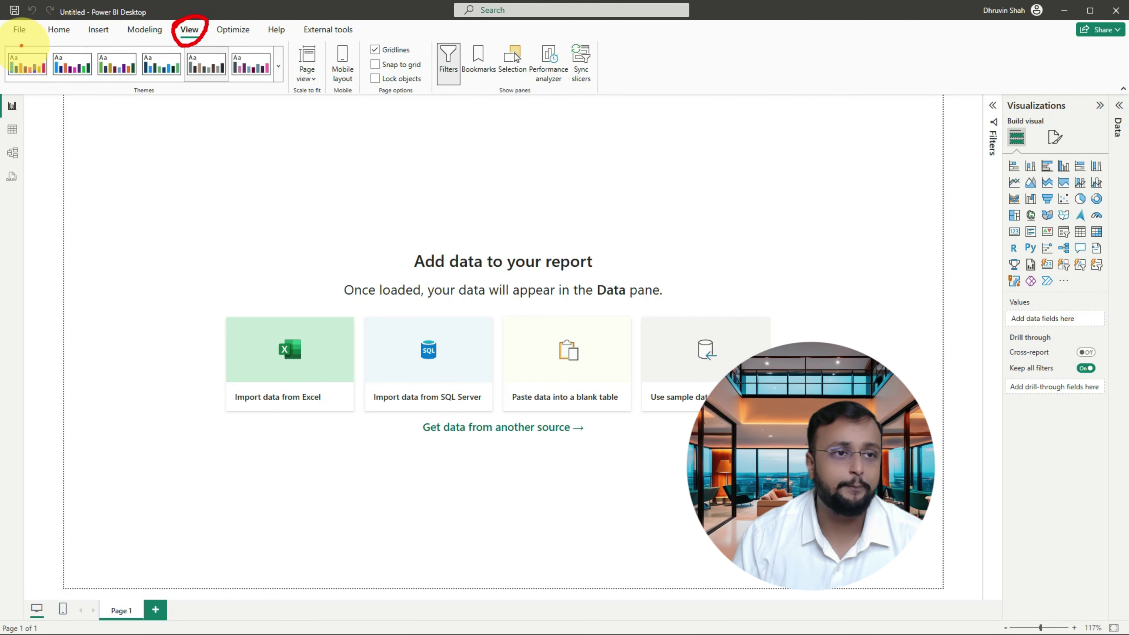
pyautogui.moveTo(5, 40)
pyautogui.mouseDown()
pyautogui.moveTo(429, 95)
pyautogui.moveTo(637, 97)
pyautogui.mouseUp()
pyautogui.moveTo(102, 129)
pyautogui.mouseDown()
pyautogui.moveTo(215, 103)
pyautogui.moveTo(191, 137)
pyautogui.mouseUp()
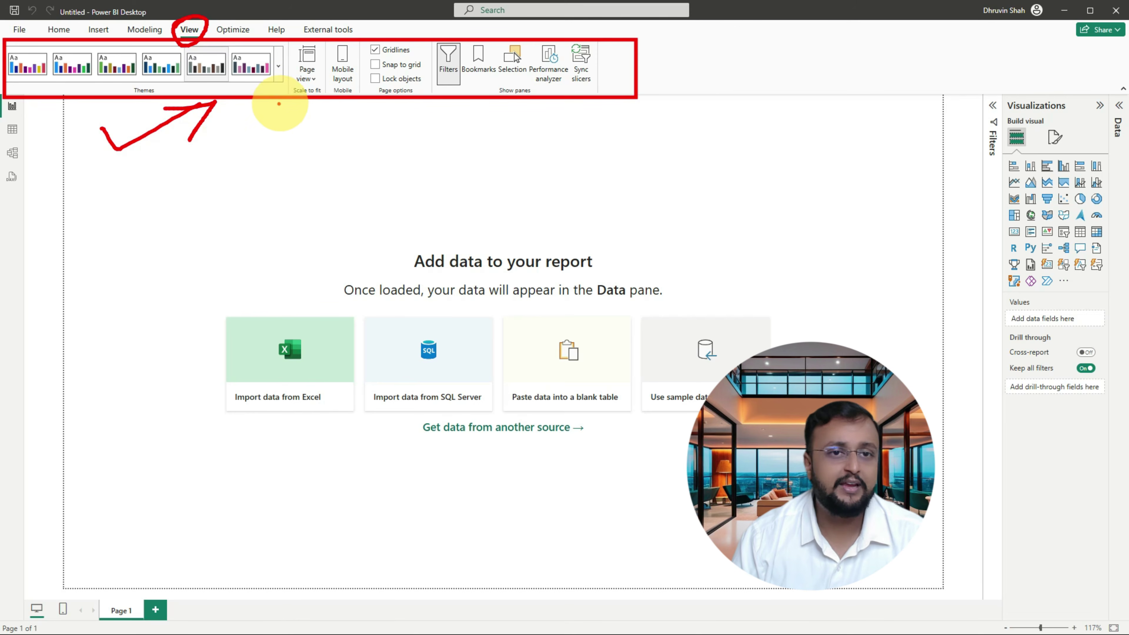
pyautogui.moveTo(288, 119); pyautogui.dragTo(337, 107)
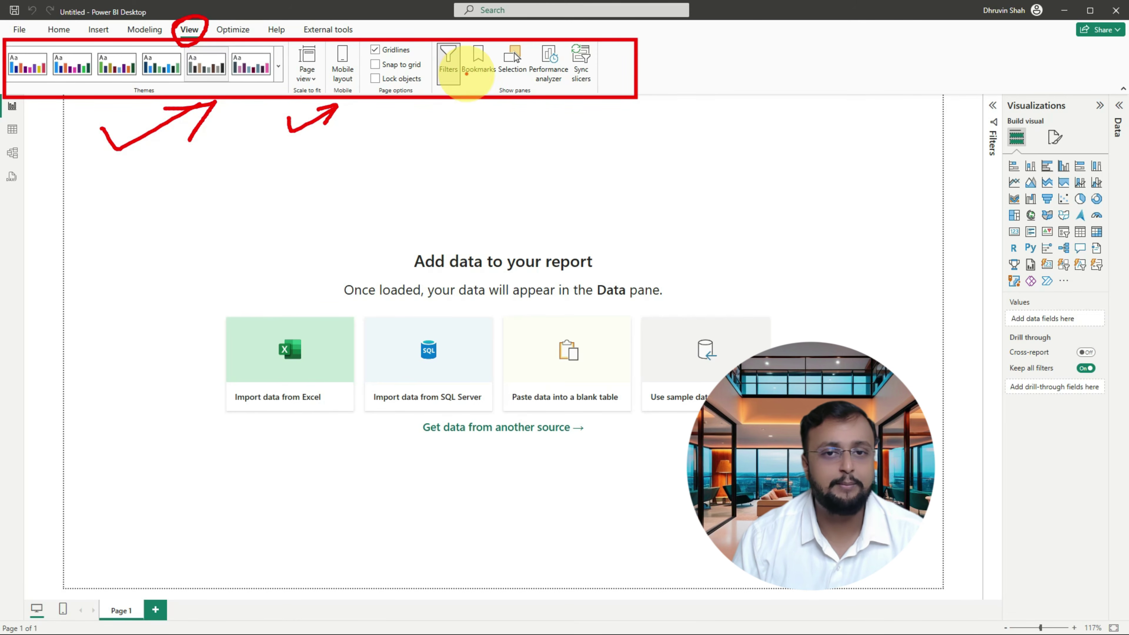
pyautogui.moveTo(444, 117)
pyautogui.mouseDown()
pyautogui.moveTo(504, 111)
pyautogui.moveTo(485, 99)
pyautogui.mouseUp()
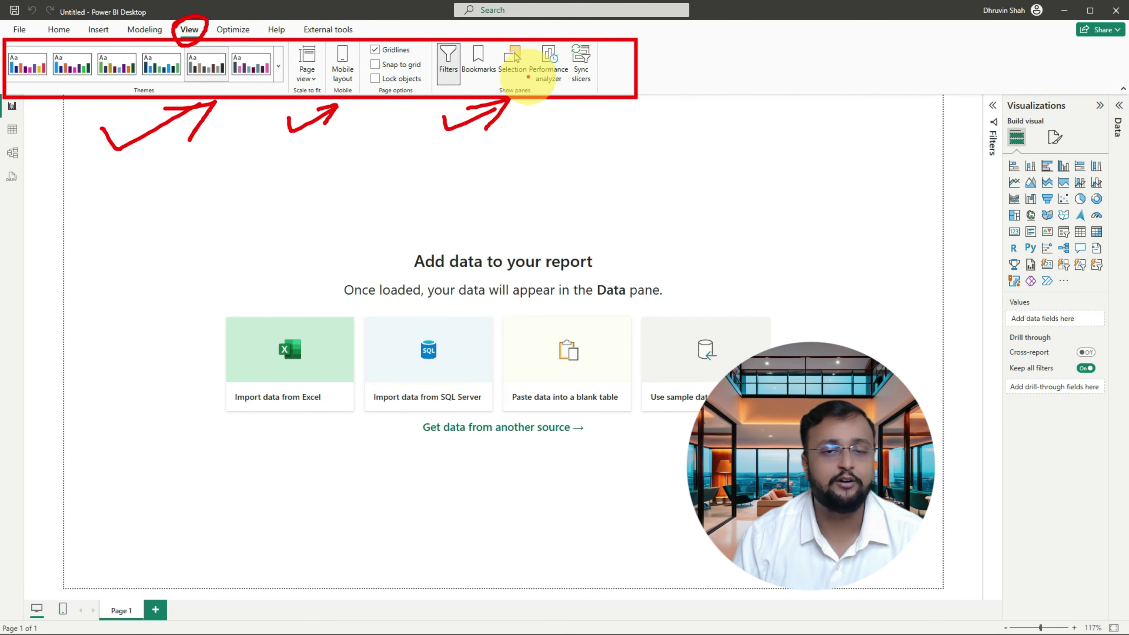
pyautogui.moveTo(551, 91); pyautogui.dragTo(575, 88)
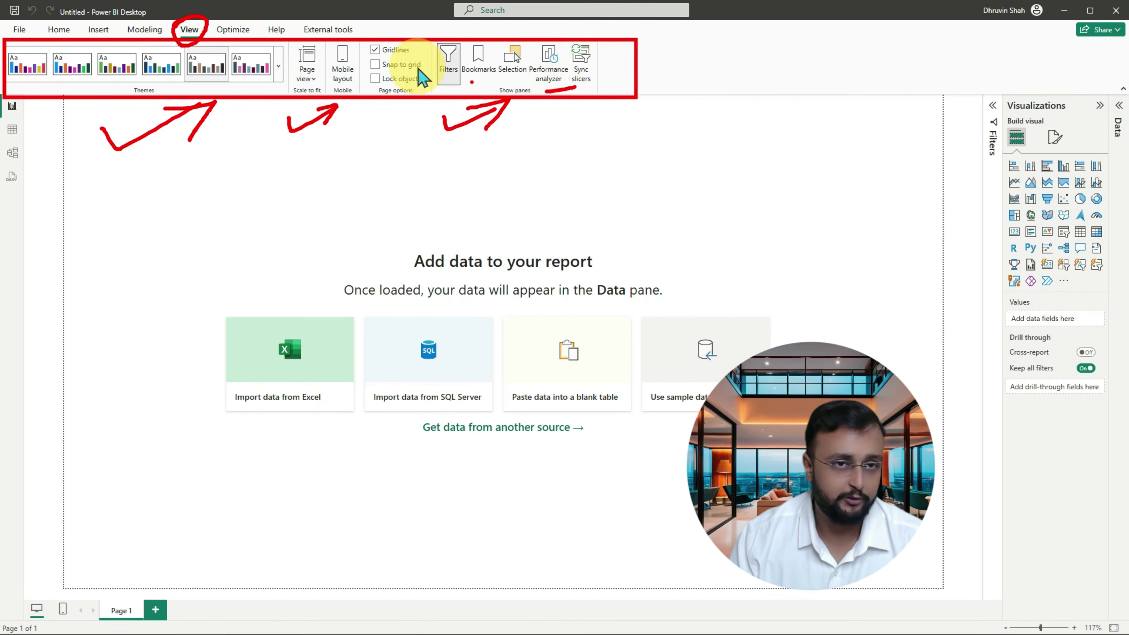
pyautogui.press('Escape')
# - Show the Optimize commands and review those for pausing and refreshing visuals, optimization presets, Performance analyzer and applying all slicers
pyautogui.click(244, 33)
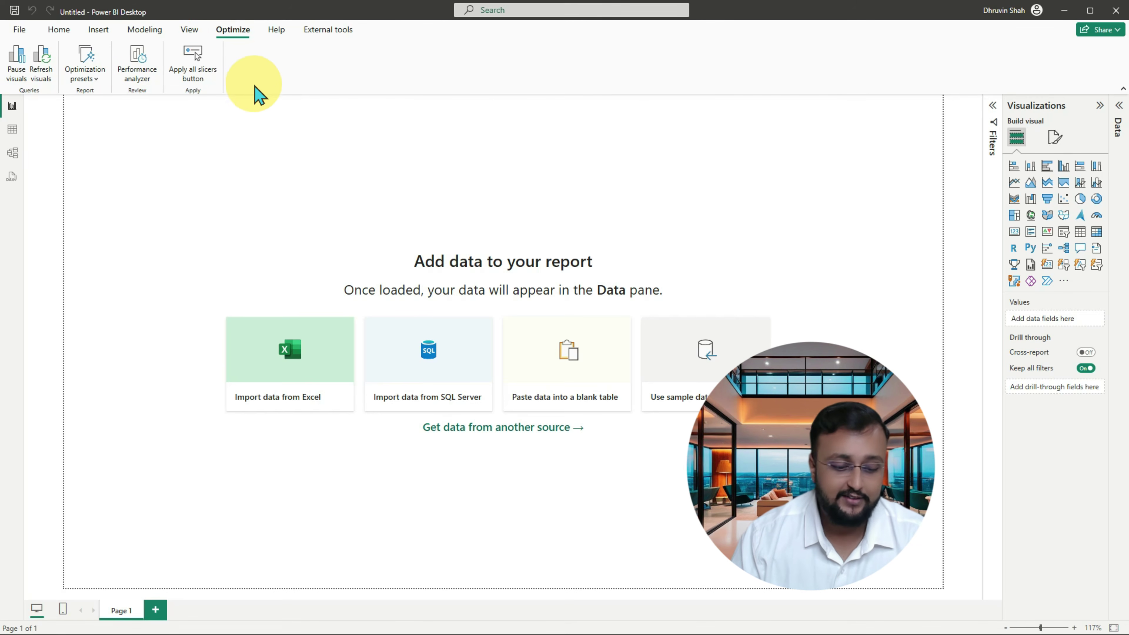
pyautogui.hotkey('ctrl', '2')
pyautogui.moveTo(232, 20)
pyautogui.mouseDown()
pyautogui.moveTo(242, 34)
pyautogui.moveTo(211, 11)
pyautogui.mouseUp()
pyautogui.moveTo(2, 38)
pyautogui.mouseDown()
pyautogui.moveTo(164, 89)
pyautogui.moveTo(310, 102)
pyautogui.mouseUp()
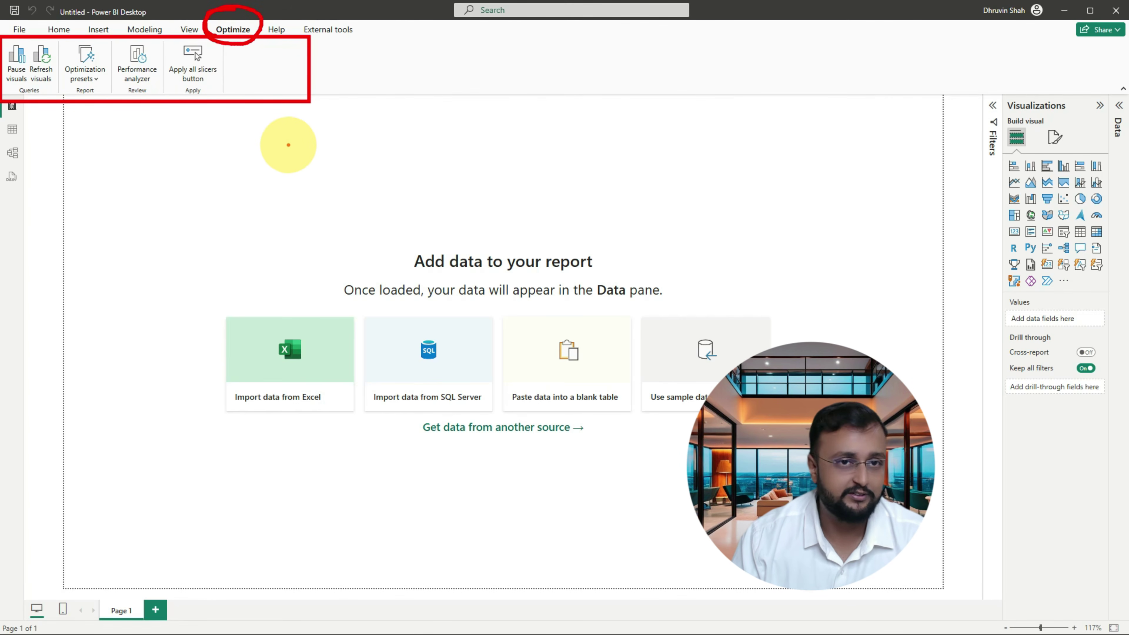
pyautogui.press('Escape')
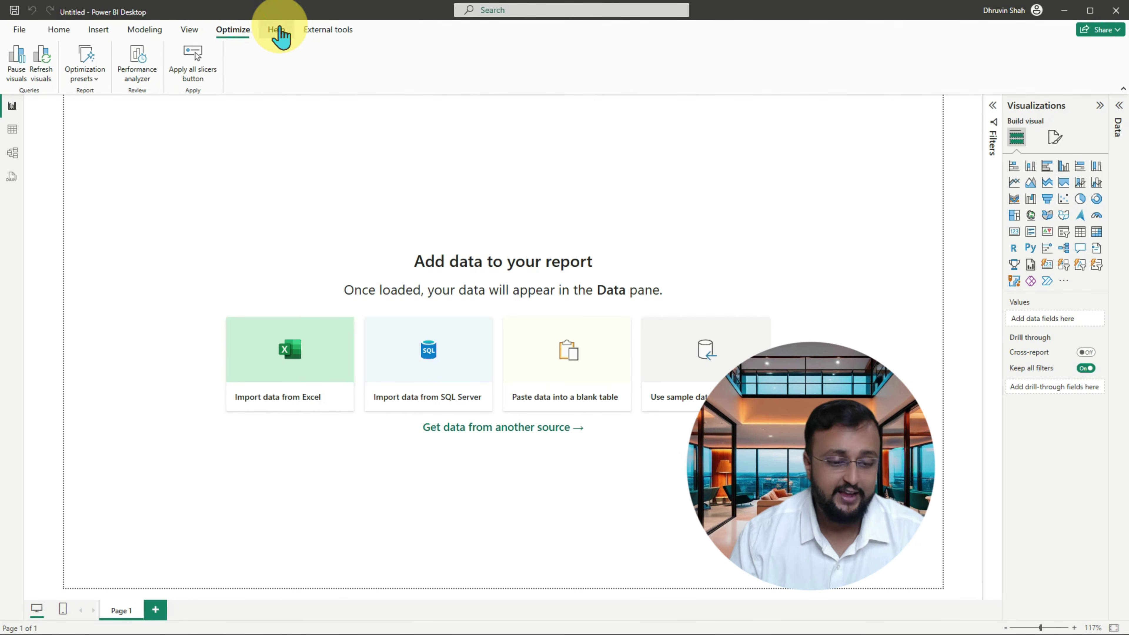
# - Review the Help commands for learning, community and resources, and the external tools Power BI Helper and Tabular Editor 3
pyautogui.click(277, 30)
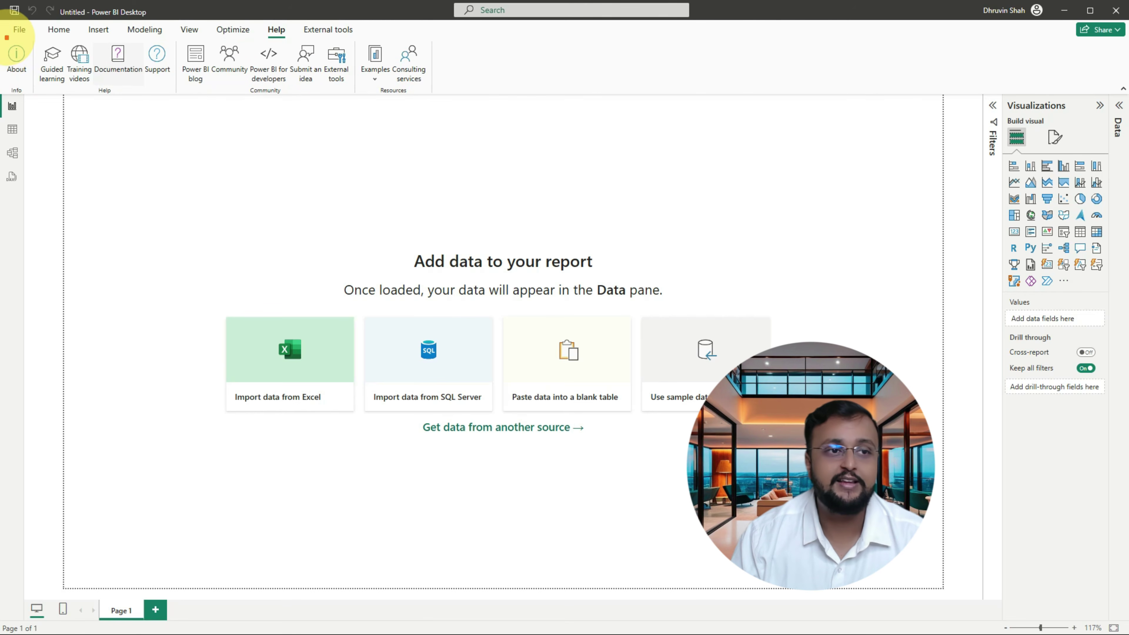
pyautogui.moveTo(6, 38)
pyautogui.mouseDown()
pyautogui.moveTo(308, 101)
pyautogui.moveTo(436, 101)
pyautogui.mouseUp()
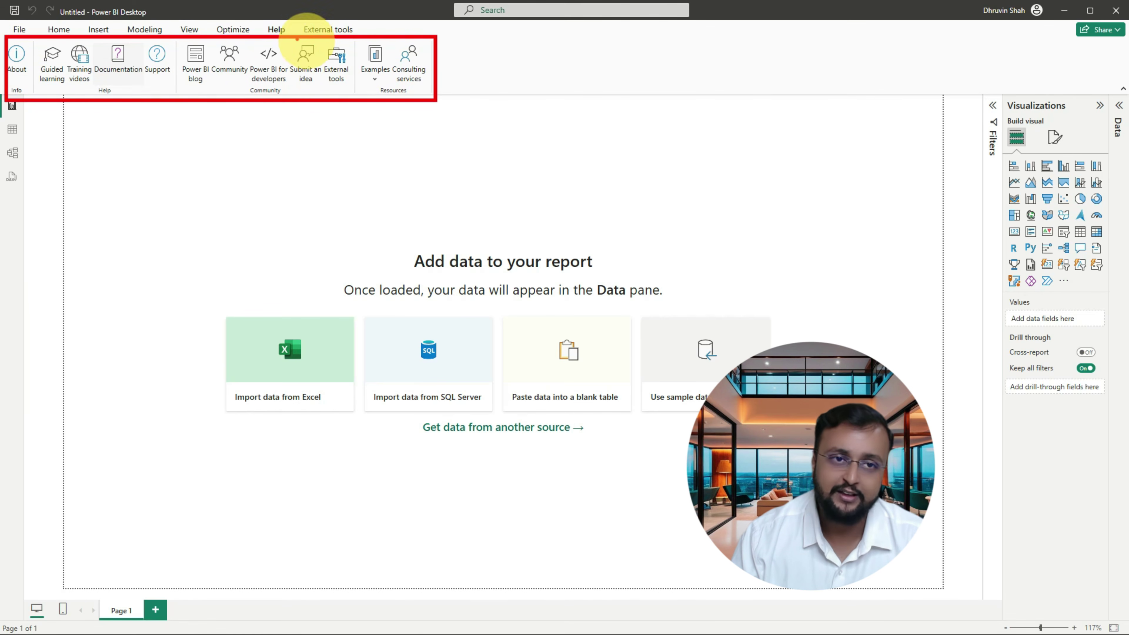
pyautogui.press('Escape')
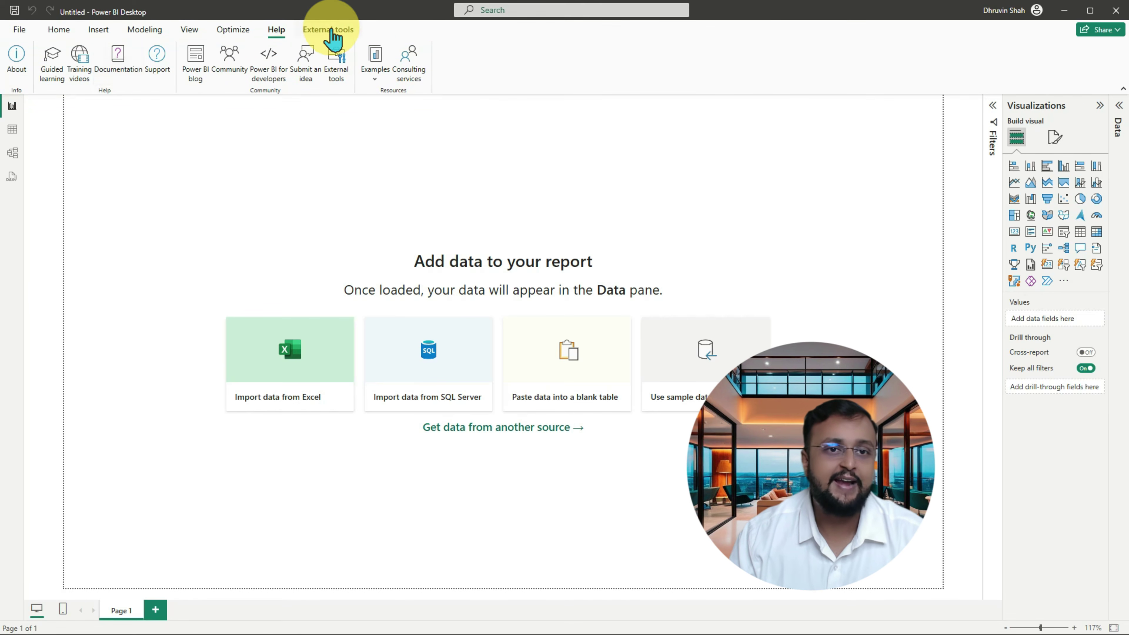
pyautogui.click(329, 30)
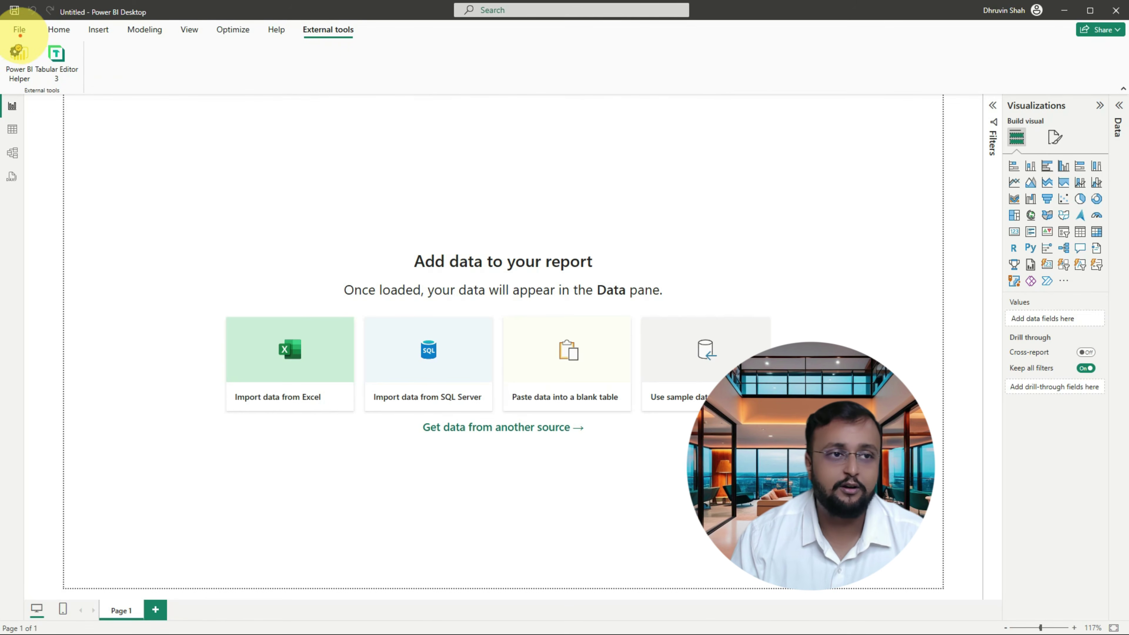
pyautogui.moveTo(4, 40); pyautogui.dragTo(134, 93)
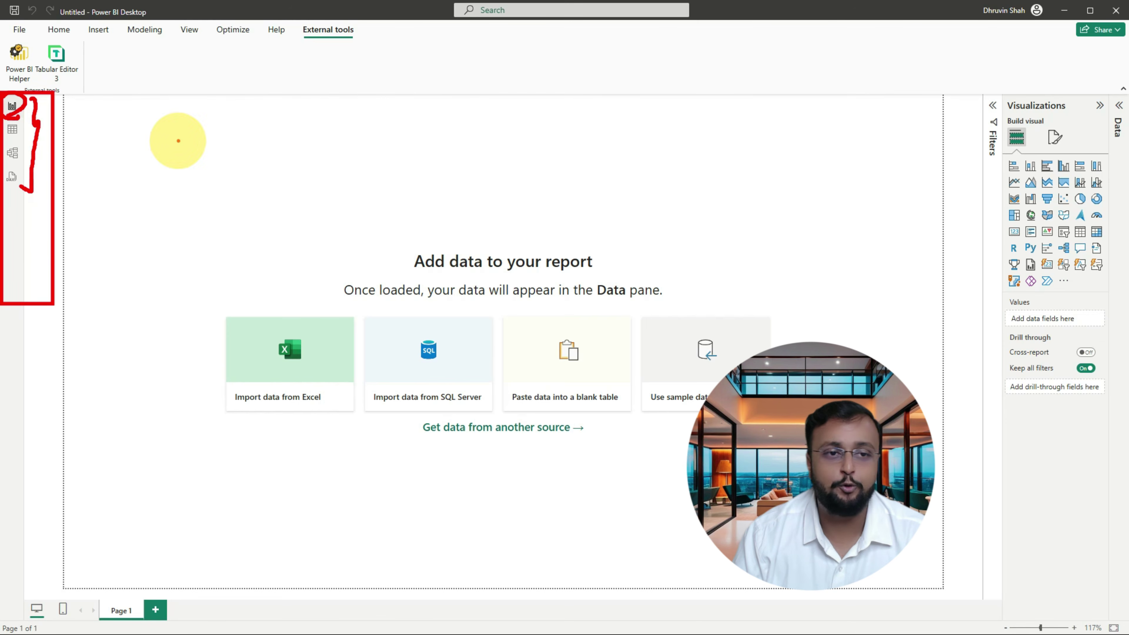
# - Examine the Report view canvas and switch to Table view to look at its data area
pyautogui.moveTo(472, 170)
pyautogui.mouseDown()
pyautogui.moveTo(497, 191)
pyautogui.moveTo(666, 189)
pyautogui.mouseUp()
pyautogui.moveTo(412, 225); pyautogui.dragTo(654, 227)
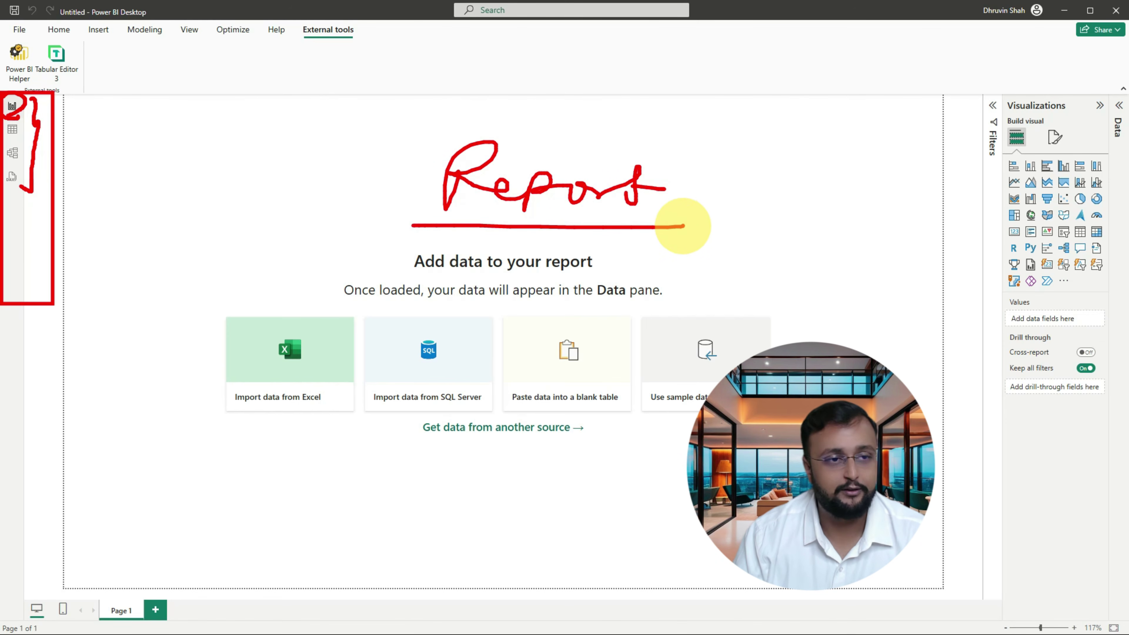
pyautogui.click(13, 131)
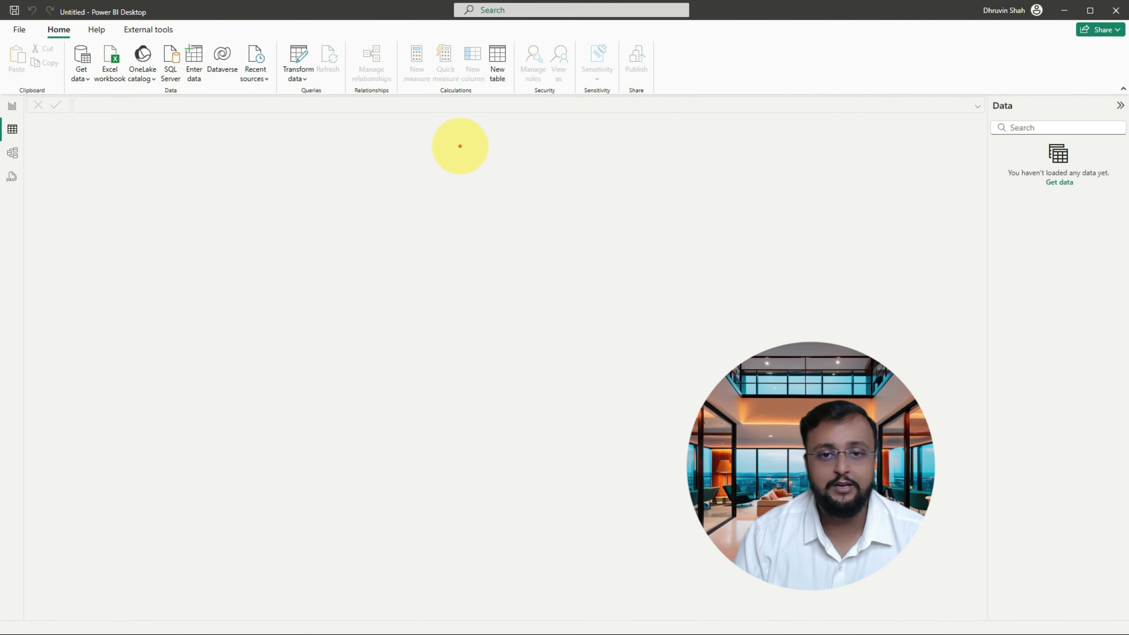
pyautogui.moveTo(448, 170)
pyautogui.mouseDown()
pyautogui.moveTo(540, 169)
pyautogui.moveTo(504, 205)
pyautogui.mouseUp()
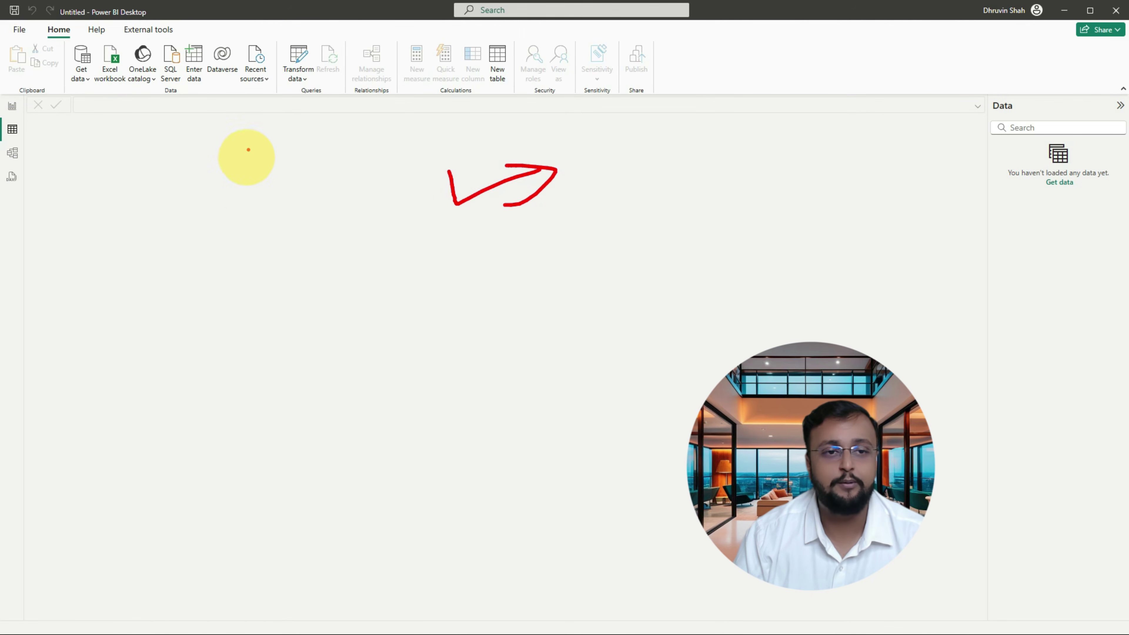
# - Examine the data area in Table view and switch to Model view to look at its canvas for table relationships
pyautogui.moveTo(249, 141); pyautogui.dragTo(280, 382)
pyautogui.moveTo(398, 140); pyautogui.dragTo(437, 420)
pyautogui.moveTo(591, 147); pyautogui.dragTo(611, 474)
pyautogui.moveTo(757, 160); pyautogui.dragTo(736, 369)
pyautogui.moveTo(911, 230); pyautogui.dragTo(927, 578)
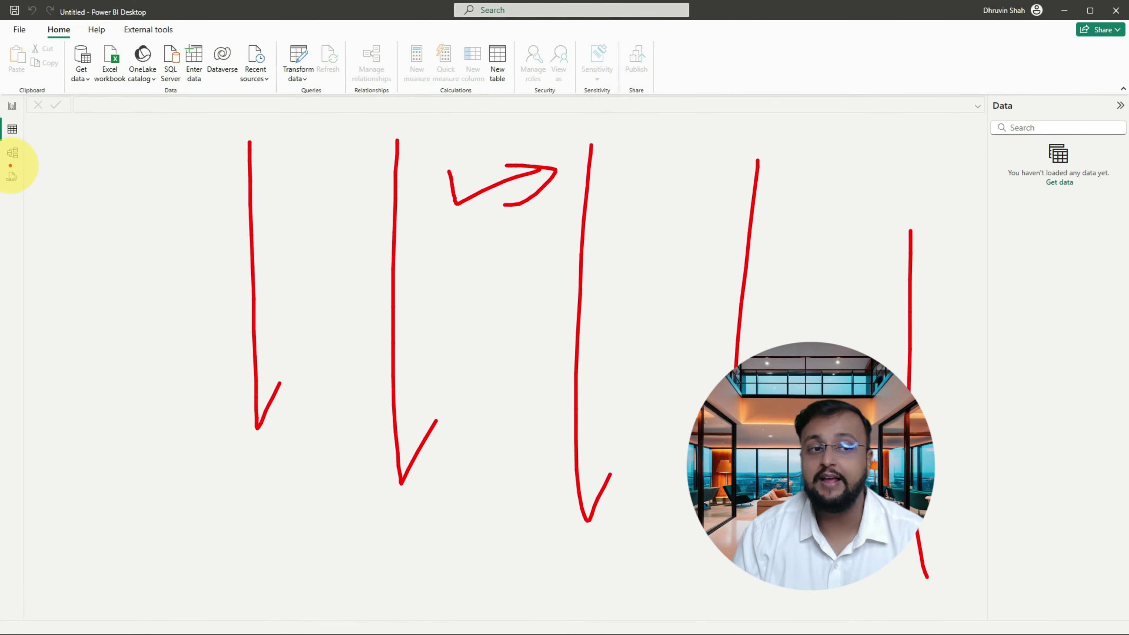
pyautogui.moveTo(11, 166)
pyautogui.mouseDown()
pyautogui.moveTo(25, 139)
pyautogui.moveTo(46, 171)
pyautogui.moveTo(71, 167)
pyautogui.moveTo(54, 178)
pyautogui.mouseUp()
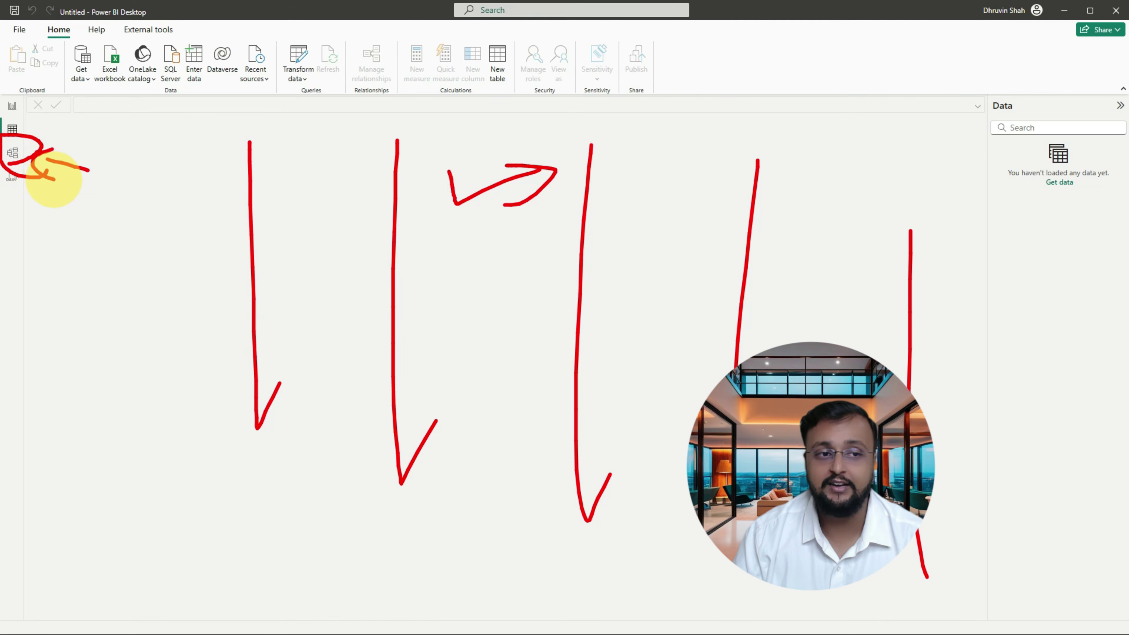
pyautogui.press('Escape')
pyautogui.click(12, 155)
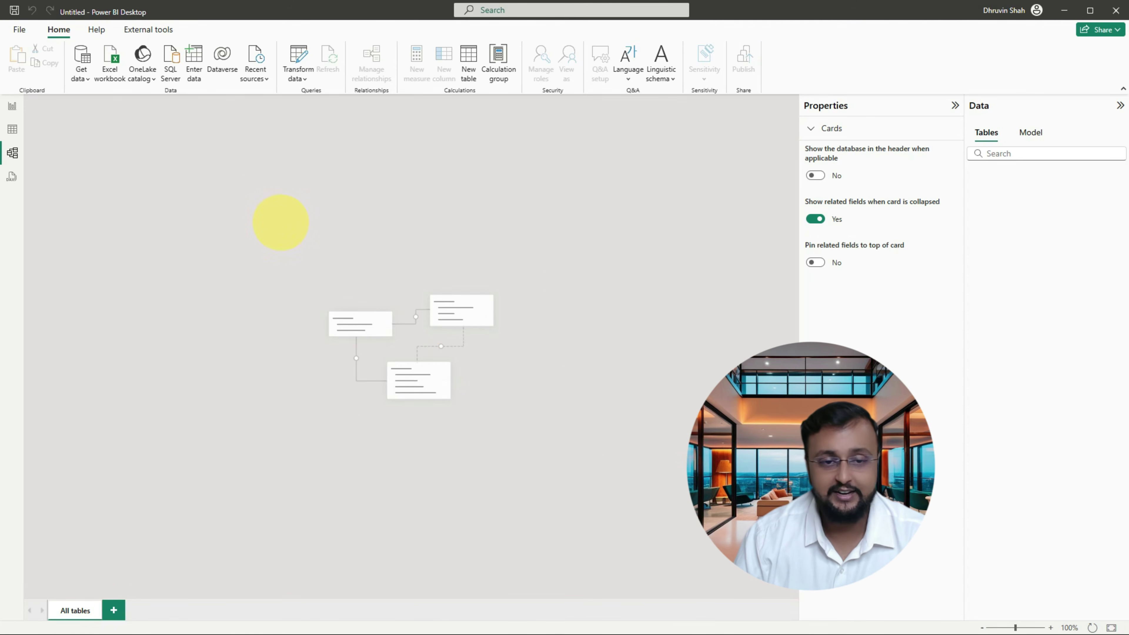
pyautogui.moveTo(275, 218); pyautogui.dragTo(577, 493)
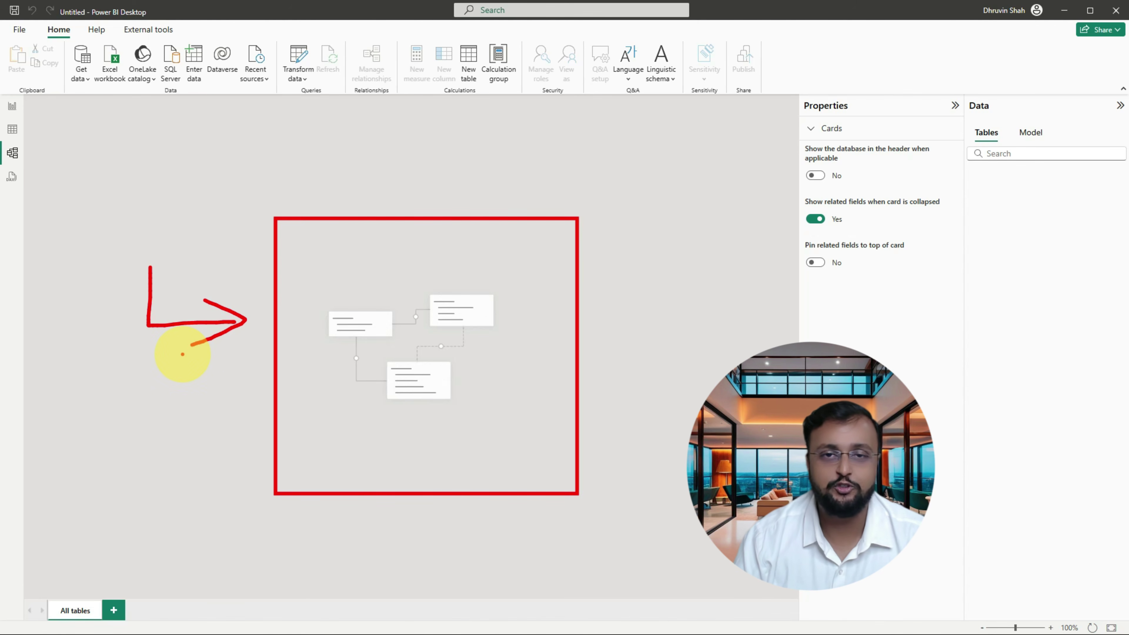
pyautogui.press('Escape')
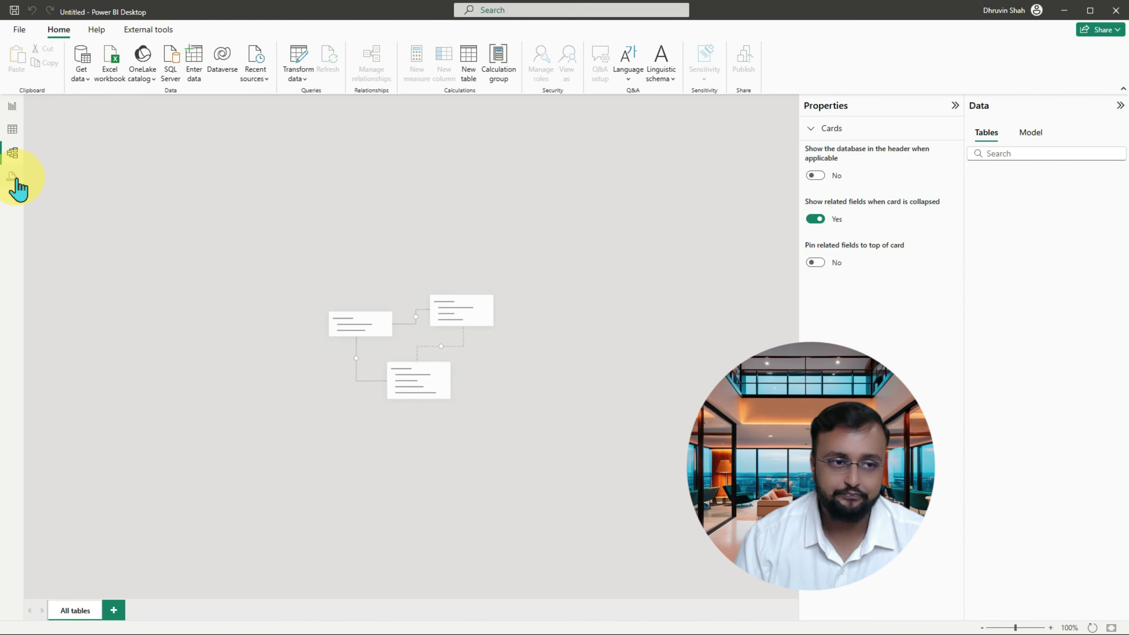
# - Switch to DAX query view and examine the query editor and its Run command
pyautogui.click(13, 180)
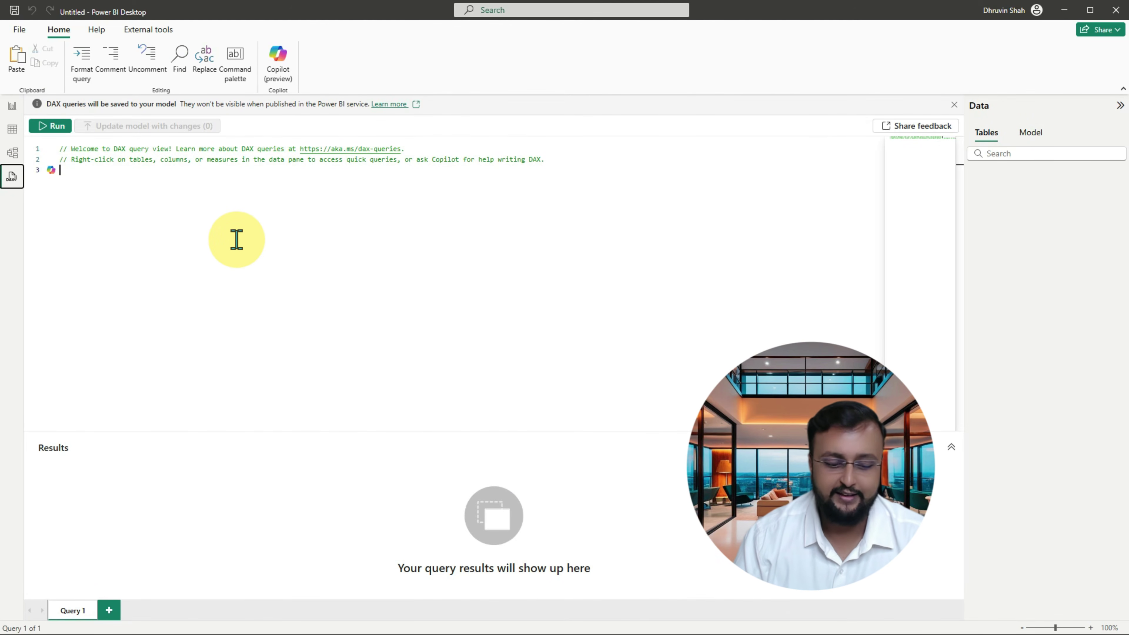
pyautogui.moveTo(22, 90)
pyautogui.mouseDown()
pyautogui.moveTo(613, 446)
pyautogui.moveTo(958, 541)
pyautogui.mouseUp()
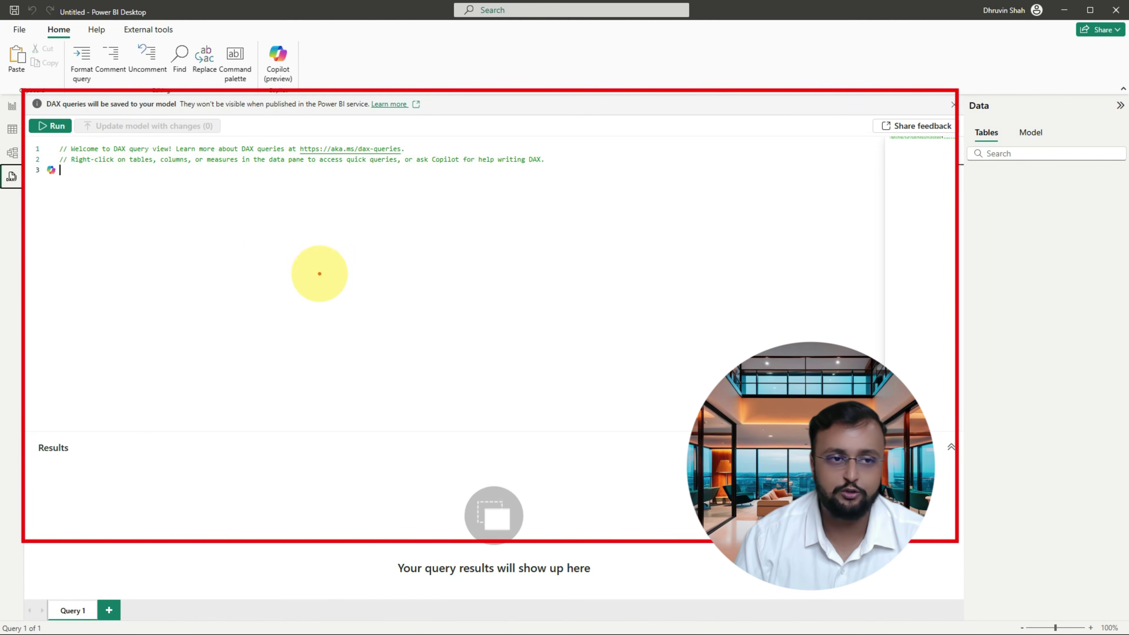
pyautogui.moveTo(195, 170)
pyautogui.mouseDown()
pyautogui.moveTo(269, 159)
pyautogui.moveTo(247, 191)
pyautogui.mouseUp()
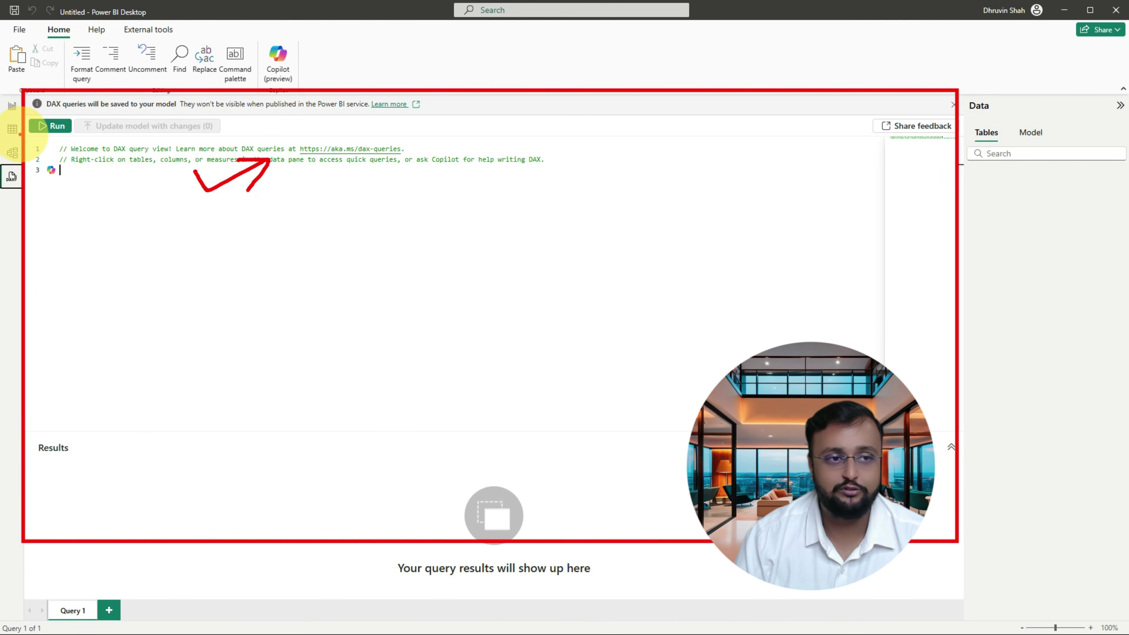
pyautogui.moveTo(63, 106)
pyautogui.mouseDown()
pyautogui.moveTo(40, 119)
pyautogui.moveTo(56, 121)
pyautogui.mouseUp()
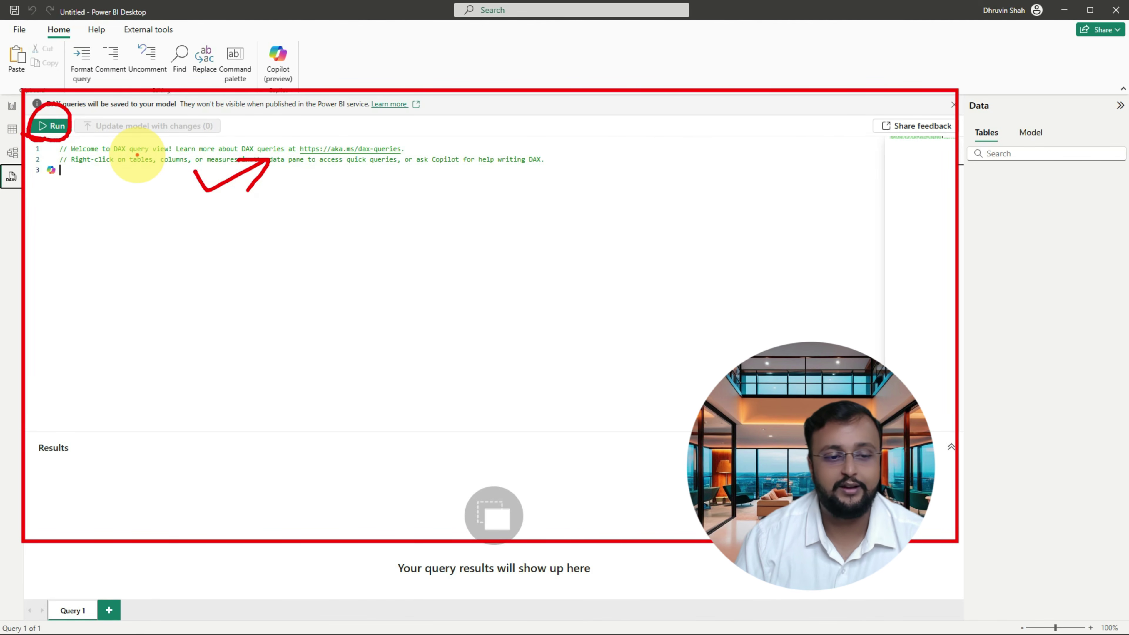
pyautogui.press('Escape')
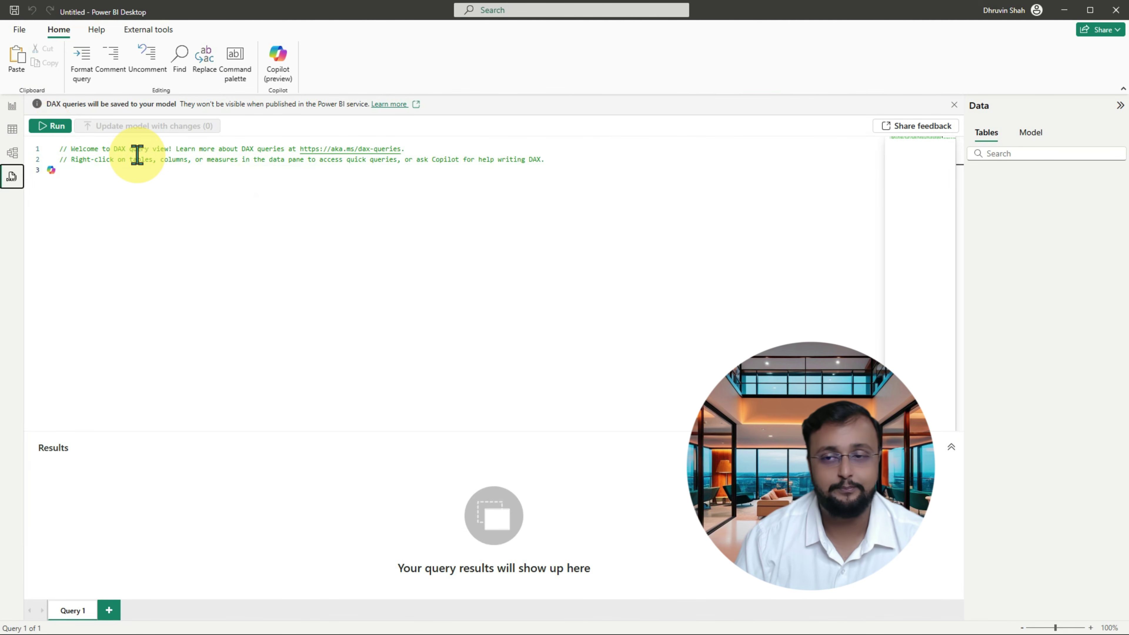
# - Return to Report view, expand the Filters pane and examine its page-level and all-pages filter areas
pyautogui.click(12, 109)
pyautogui.click(996, 114)
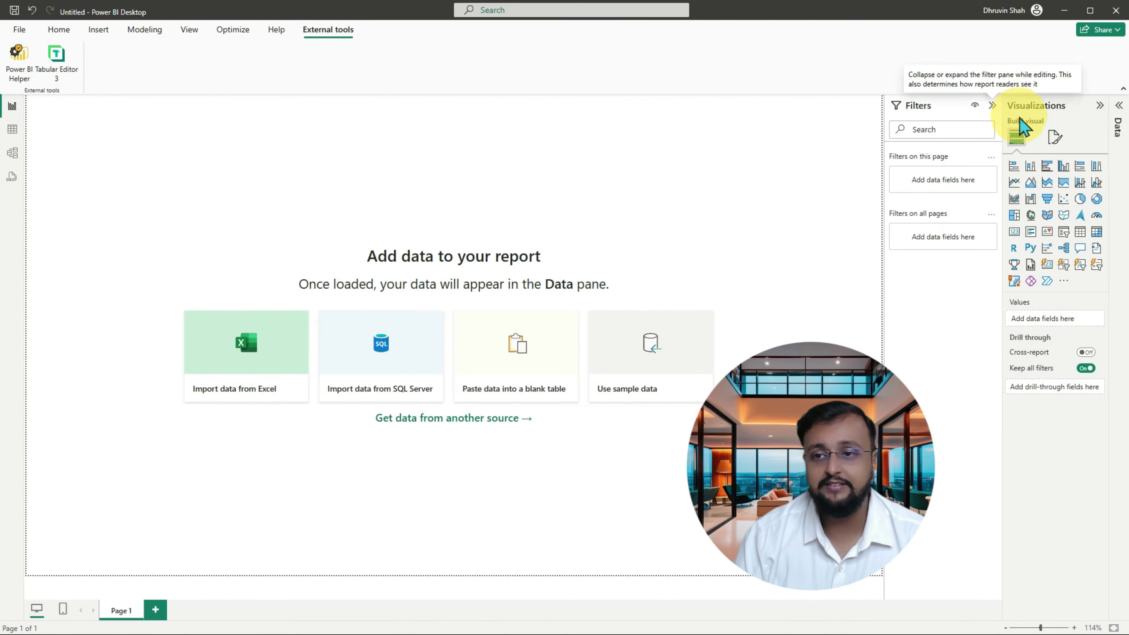
pyautogui.moveTo(874, 73); pyautogui.dragTo(1006, 613)
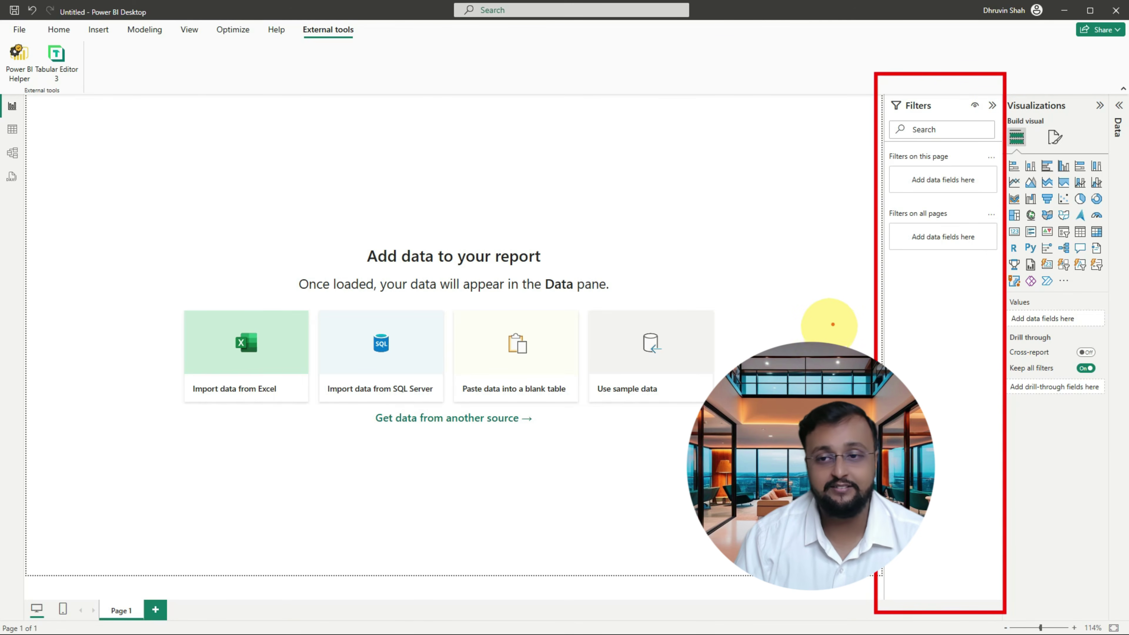
pyautogui.moveTo(821, 299)
pyautogui.mouseDown()
pyautogui.moveTo(887, 306)
pyautogui.moveTo(885, 332)
pyautogui.mouseUp()
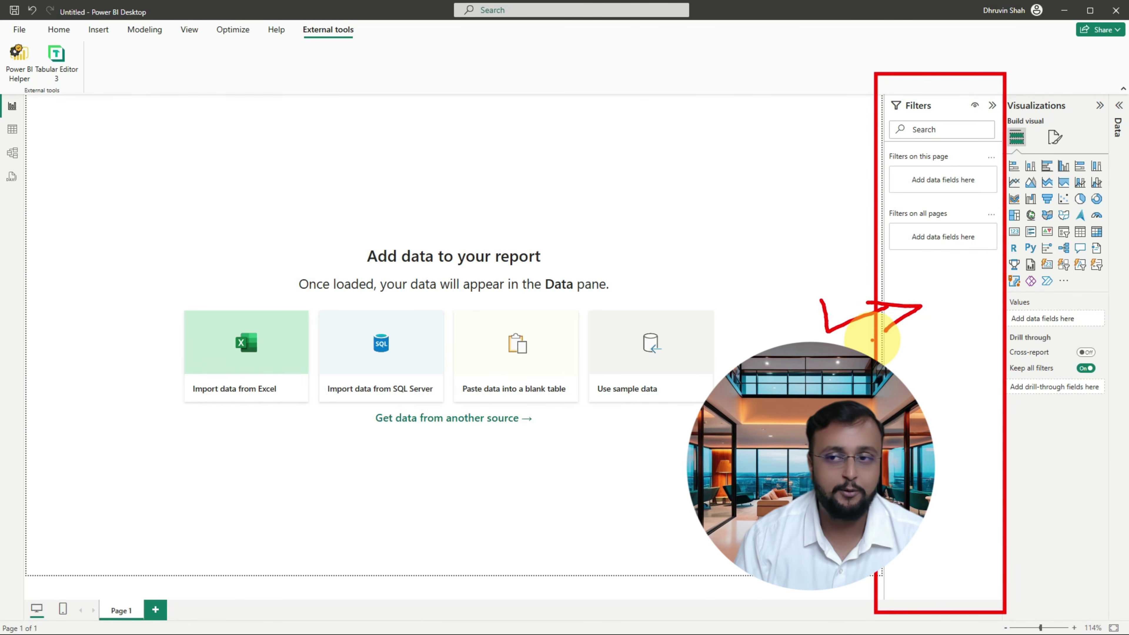
pyautogui.press('Escape')
# - Expand the Data pane and examine the Data, Visualizations and Filters panes beside the report canvas
pyautogui.click(1119, 111)
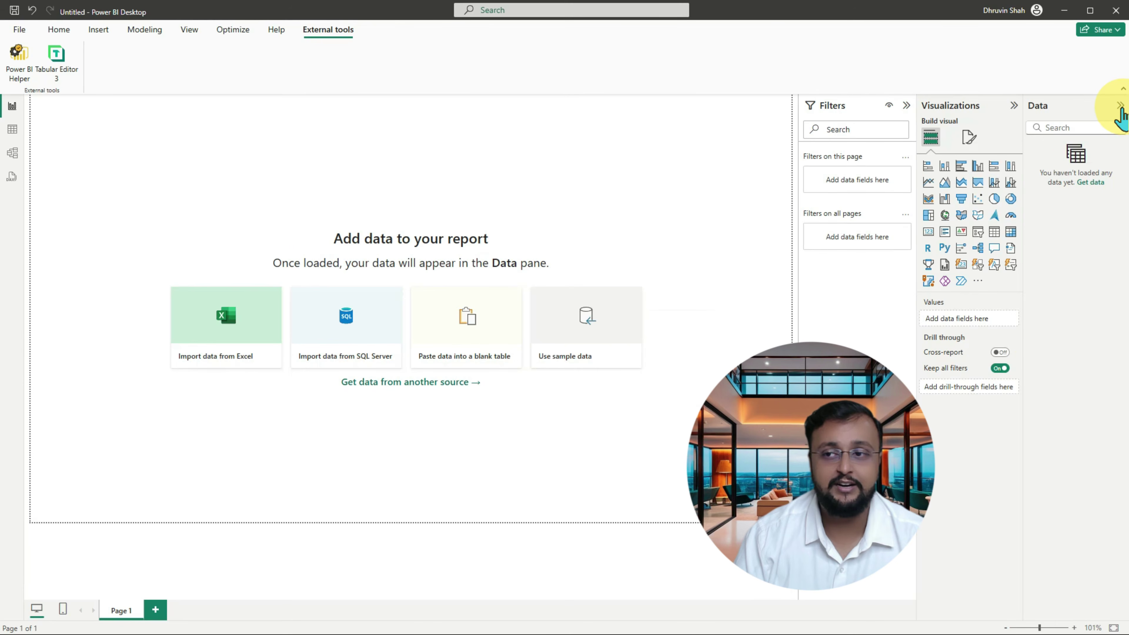
pyautogui.moveTo(1018, 65); pyautogui.dragTo(1127, 629)
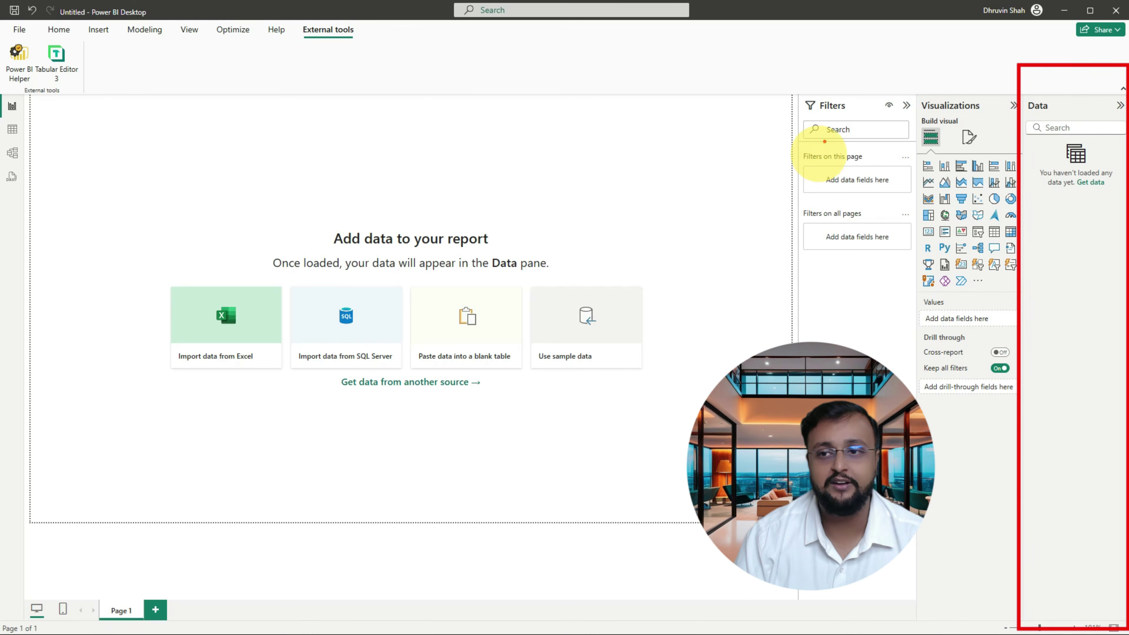
pyautogui.moveTo(904, 49); pyautogui.dragTo(1017, 621)
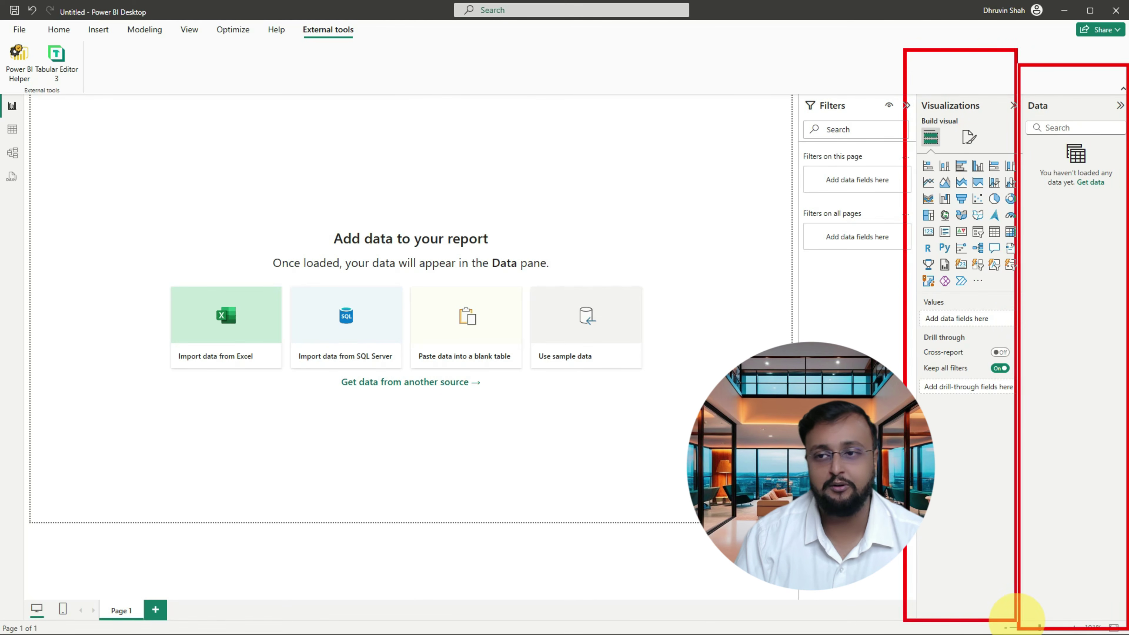
pyautogui.moveTo(942, 209)
pyautogui.mouseDown()
pyautogui.moveTo(843, 277)
pyautogui.moveTo(516, 206)
pyautogui.moveTo(551, 210)
pyautogui.moveTo(506, 245)
pyautogui.mouseUp()
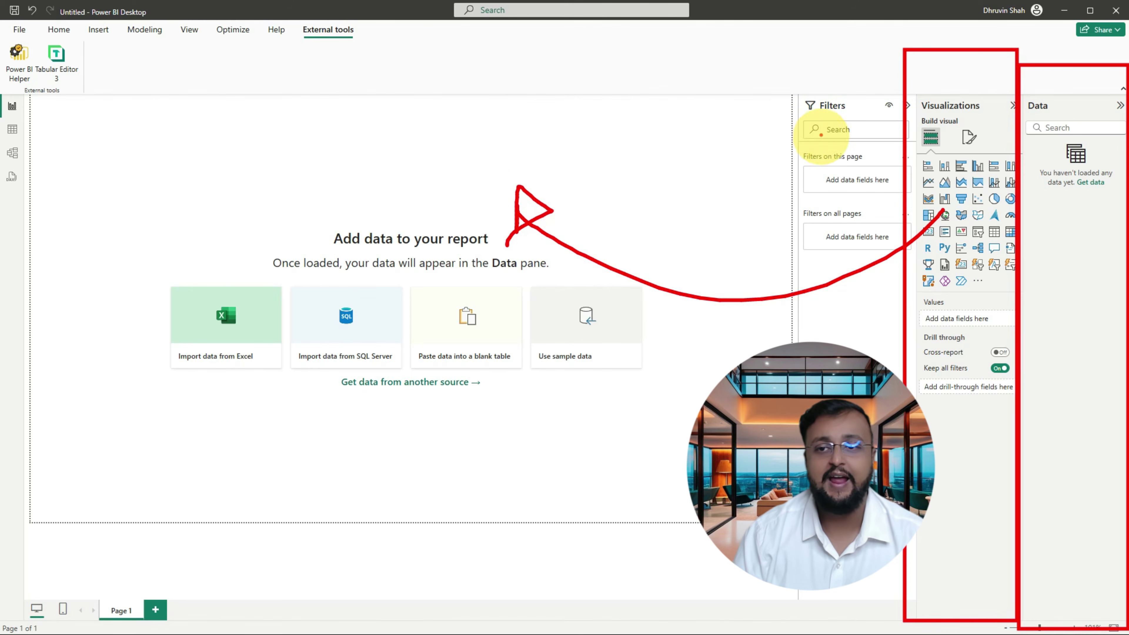
pyautogui.press('Escape')
pyautogui.moveTo(795, 87); pyautogui.dragTo(915, 618)
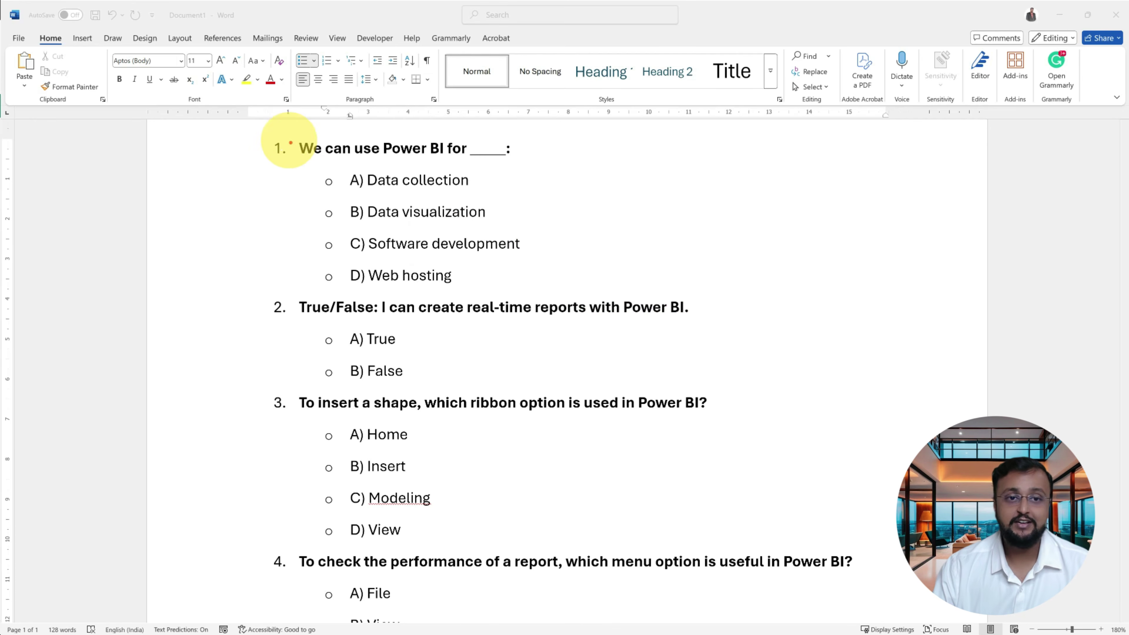
# - Switch to the quiz document in Word and read questions 1 and 2 on Power BI's uses and real-time reports
pyautogui.moveTo(262, 132); pyautogui.dragTo(592, 294)
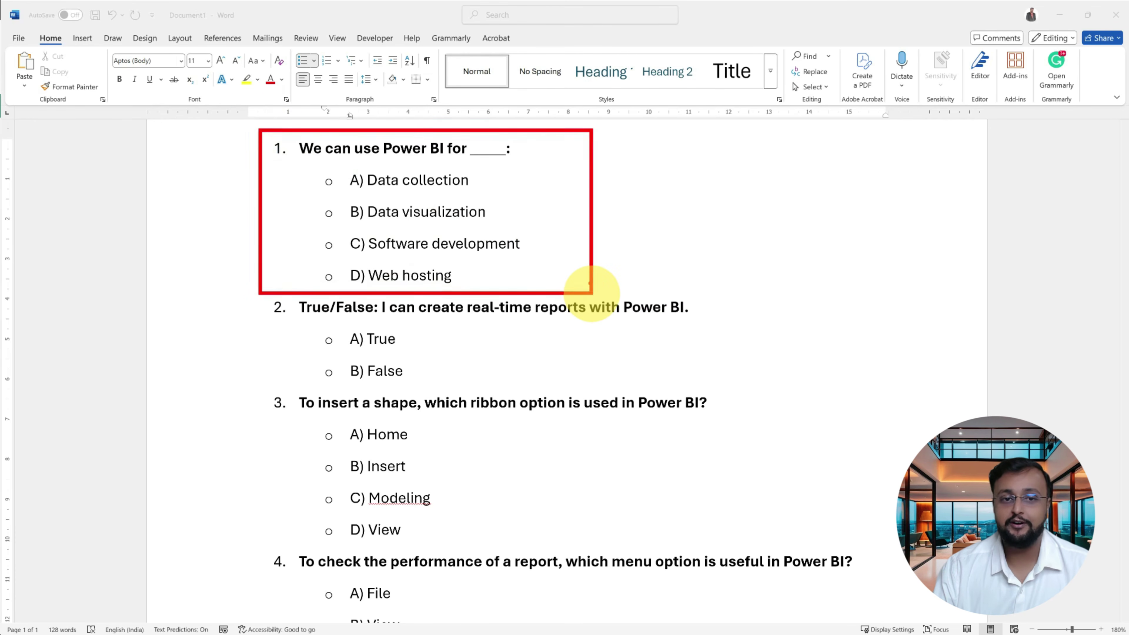
pyautogui.moveTo(364, 190); pyautogui.dragTo(414, 190)
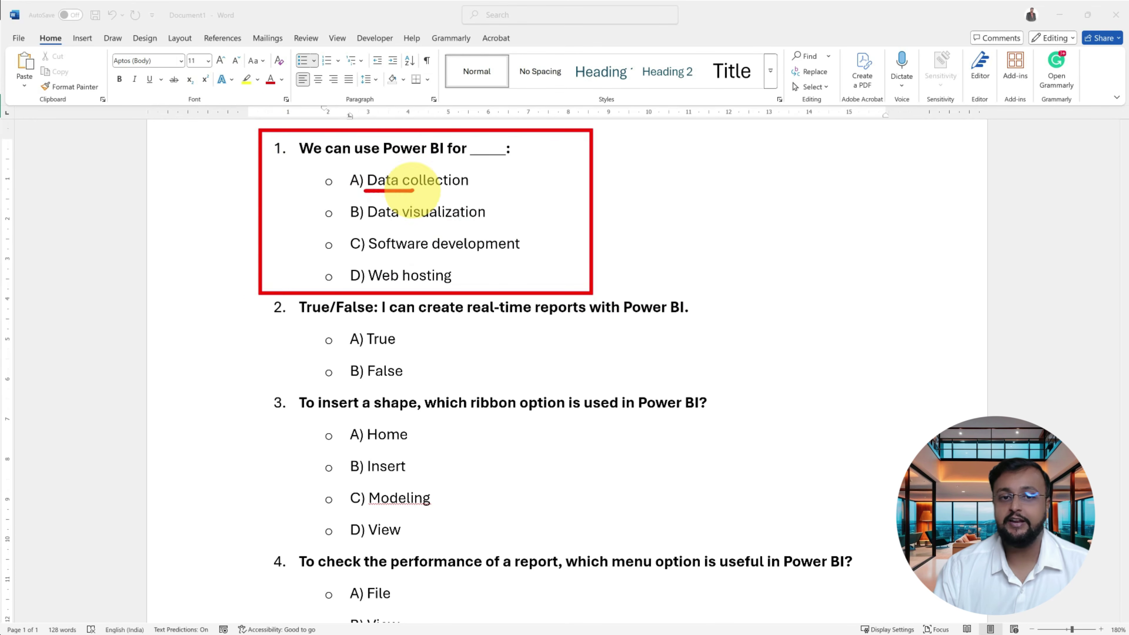
pyautogui.moveTo(369, 226)
pyautogui.mouseDown()
pyautogui.moveTo(410, 225)
pyautogui.moveTo(413, 285)
pyautogui.mouseUp()
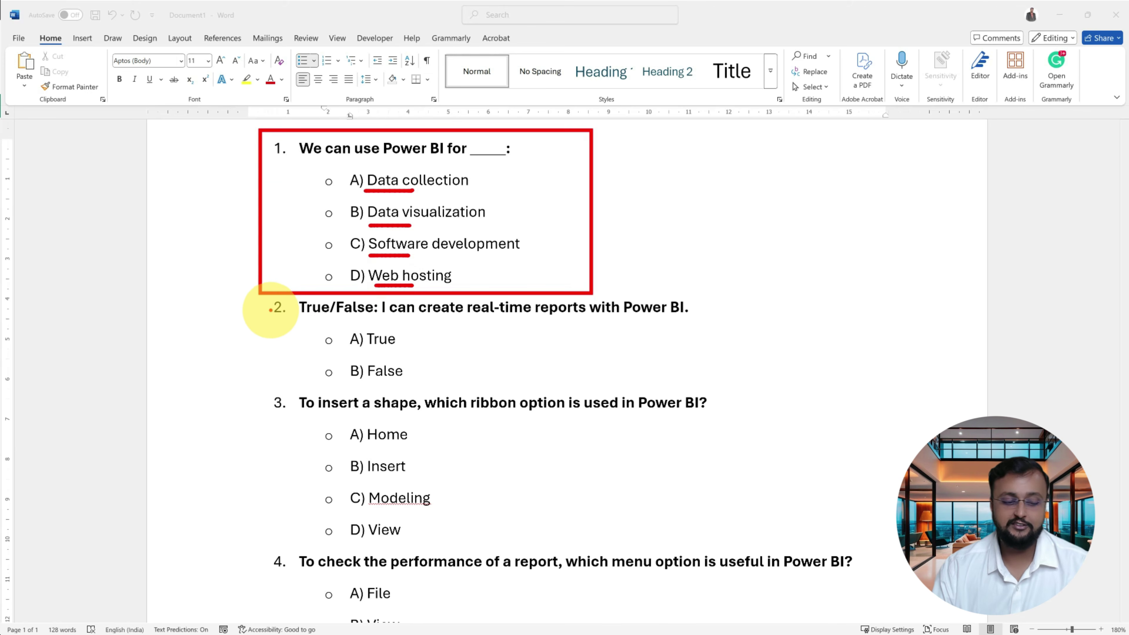
pyautogui.moveTo(255, 292); pyautogui.dragTo(728, 385)
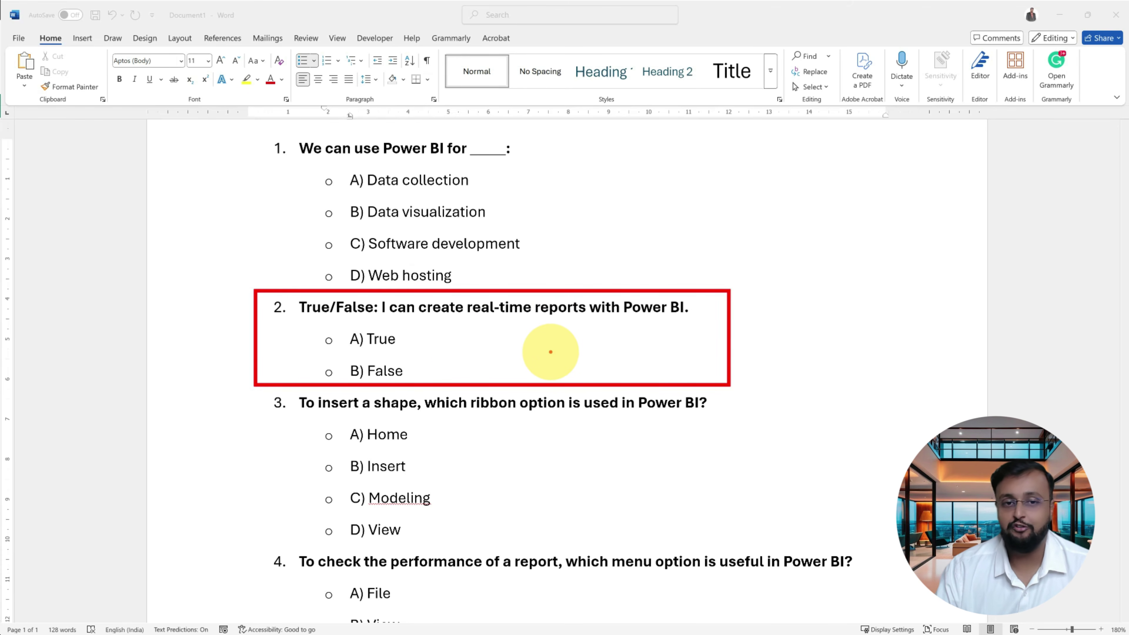
pyautogui.press('Escape')
# - Read quiz question 3 on the ribbon option for inserting a shape and go through its four answer options
pyautogui.scroll(-3, 554, 349)
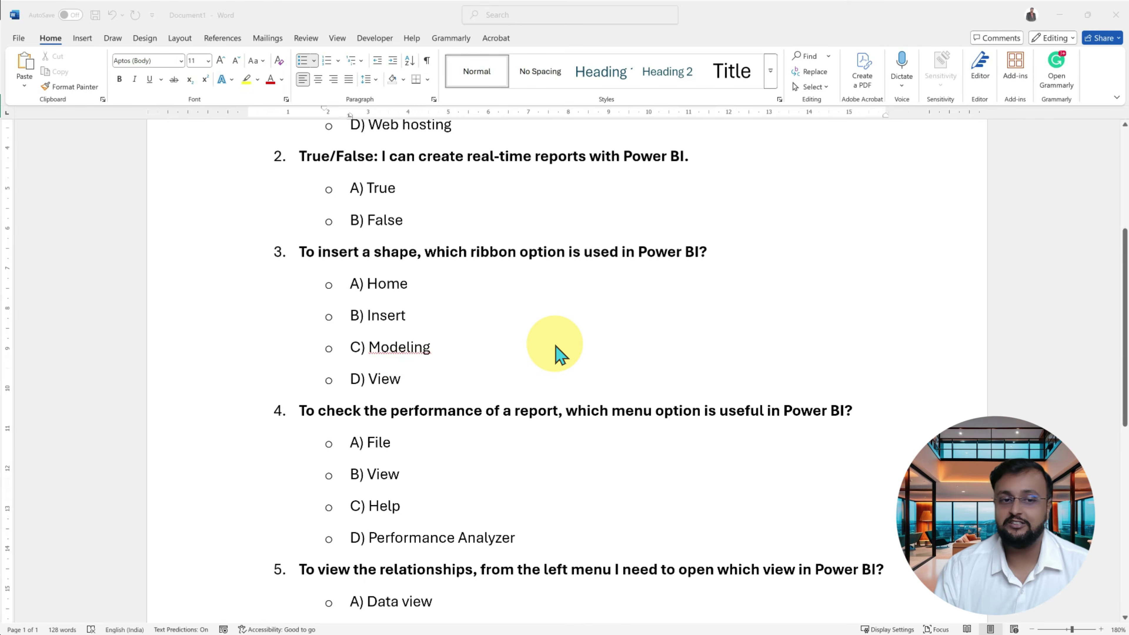
pyautogui.moveTo(253, 236); pyautogui.dragTo(774, 398)
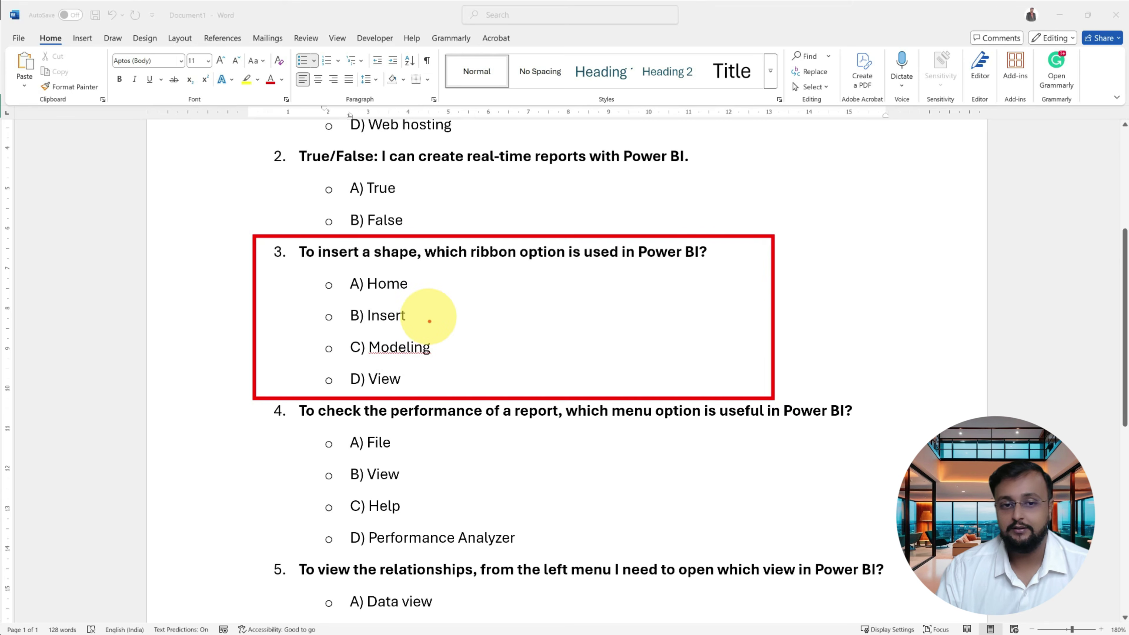
pyautogui.moveTo(424, 282)
pyautogui.mouseDown()
pyautogui.moveTo(439, 284)
pyautogui.moveTo(475, 336)
pyautogui.mouseUp()
pyautogui.moveTo(442, 375); pyautogui.dragTo(468, 367)
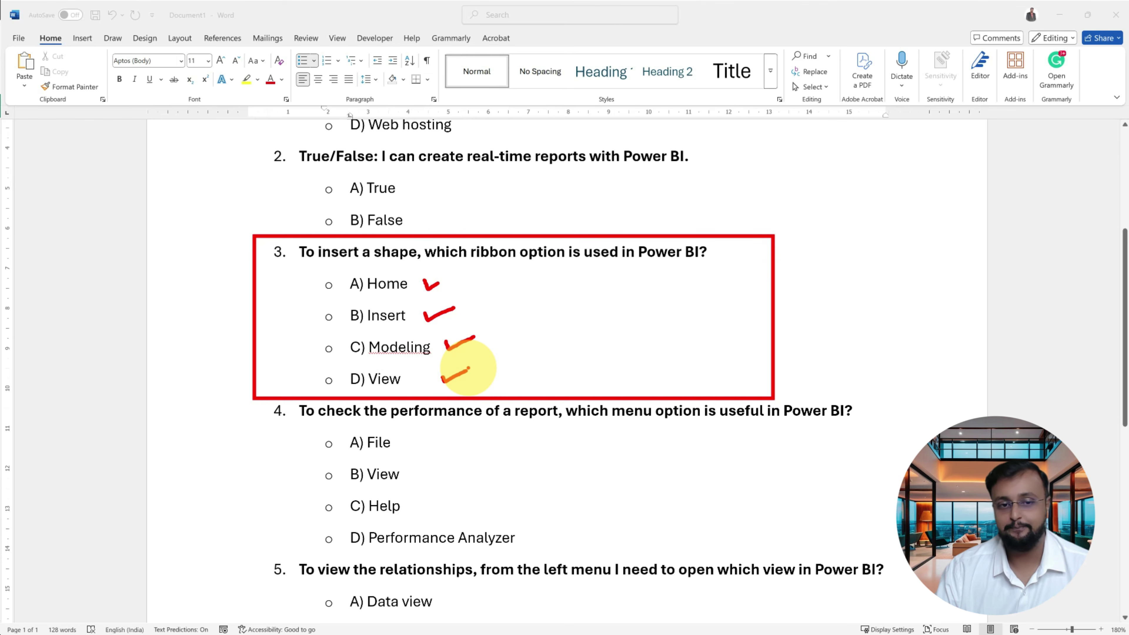
pyautogui.press('Escape')
# - Read quiz question 4 on the menu option for checking report performance and go through its four answer options
pyautogui.scroll(-3, 466, 369)
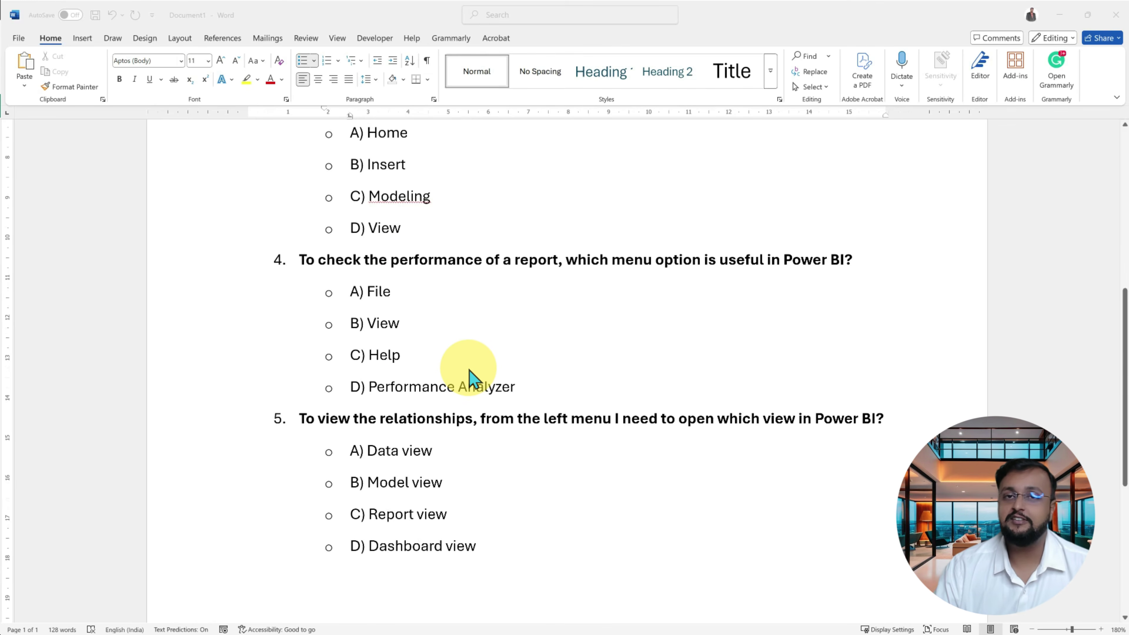
pyautogui.hotkey('ctrl', '2')
pyautogui.moveTo(237, 244)
pyautogui.mouseDown()
pyautogui.moveTo(631, 374)
pyautogui.moveTo(893, 402)
pyautogui.mouseUp()
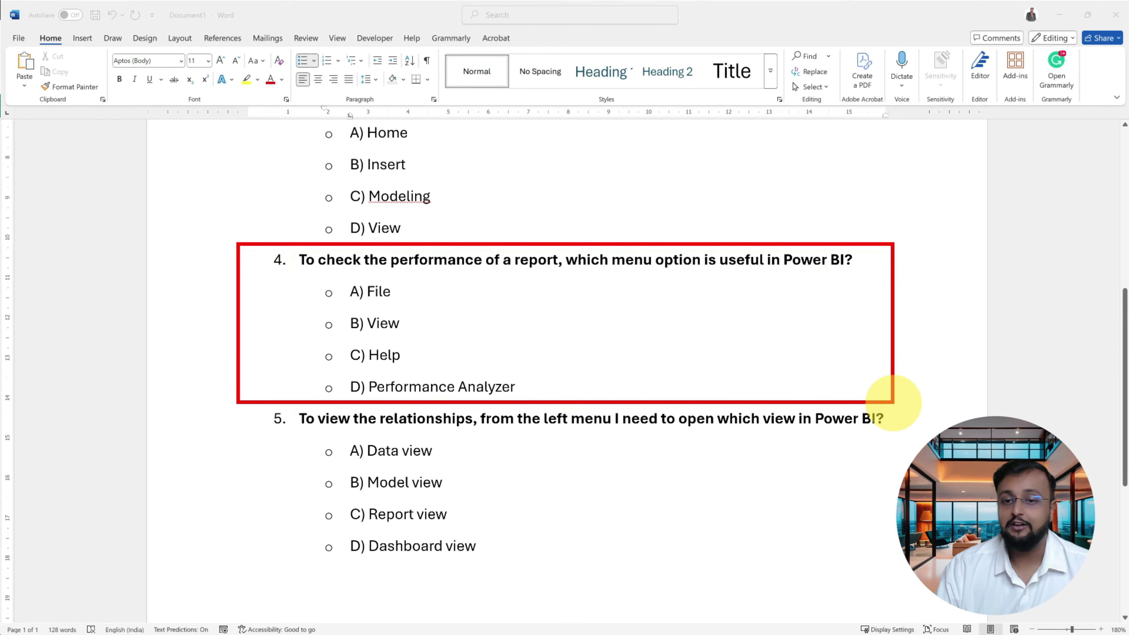
pyautogui.moveTo(750, 275); pyautogui.dragTo(823, 275)
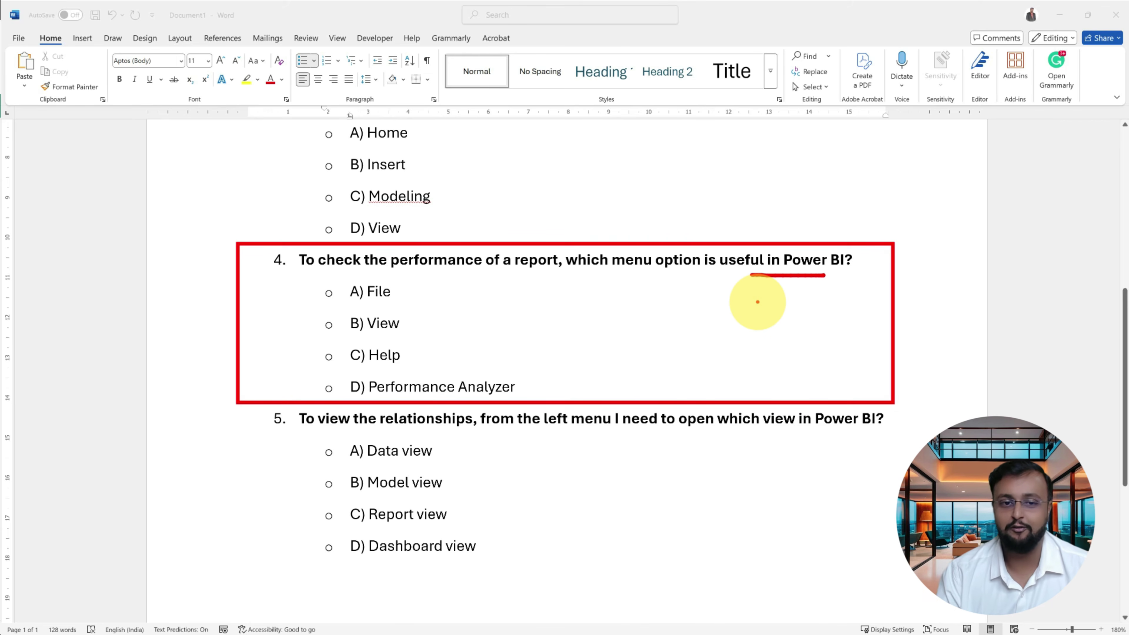
pyautogui.moveTo(305, 291); pyautogui.dragTo(346, 291)
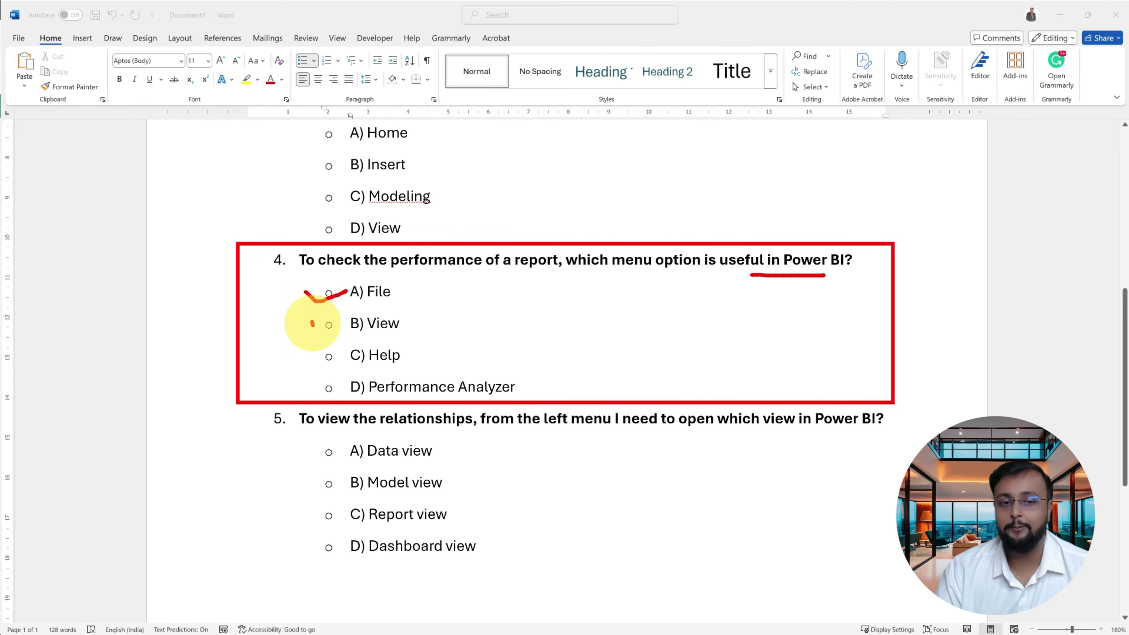
pyautogui.moveTo(313, 323); pyautogui.dragTo(342, 317)
pyautogui.moveTo(297, 357); pyautogui.dragTo(343, 349)
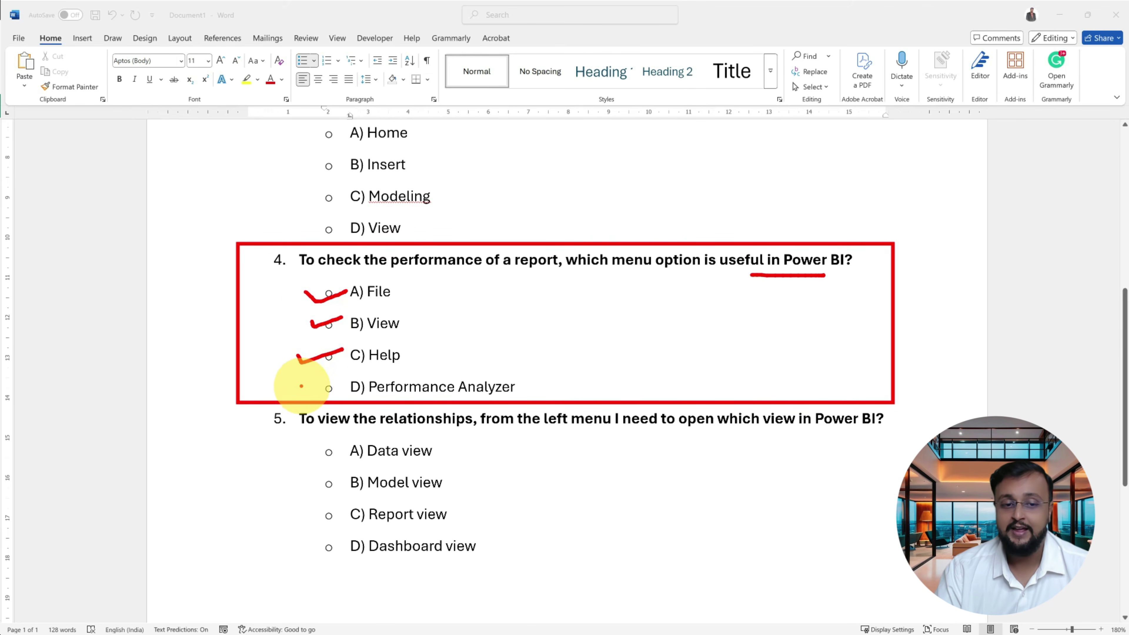
pyautogui.moveTo(300, 385); pyautogui.dragTo(347, 379)
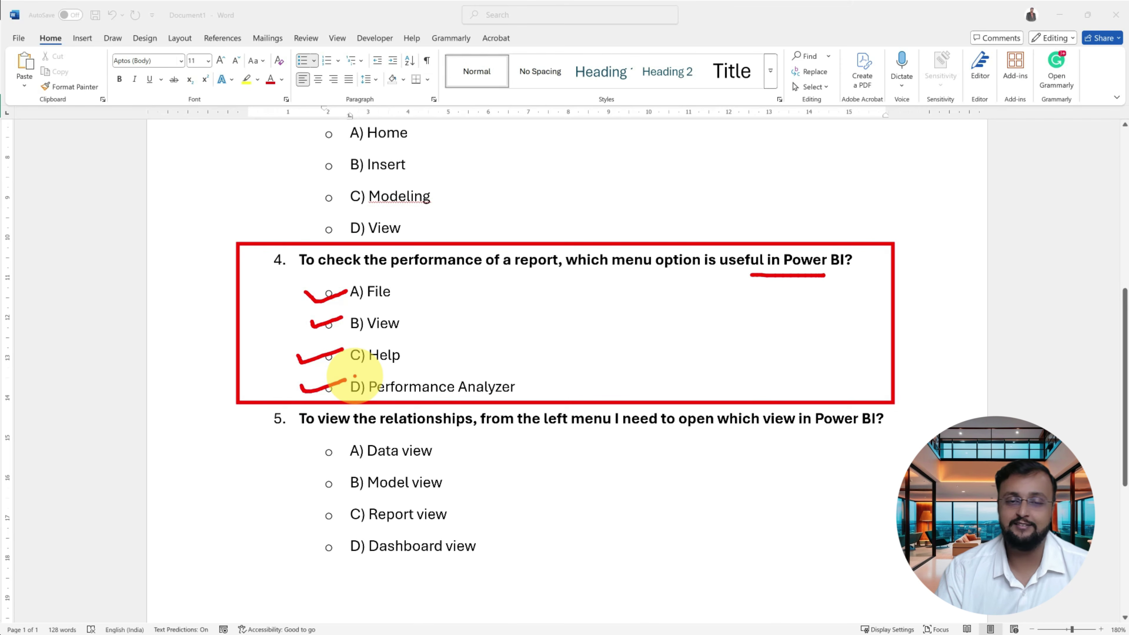
pyautogui.press('Escape')
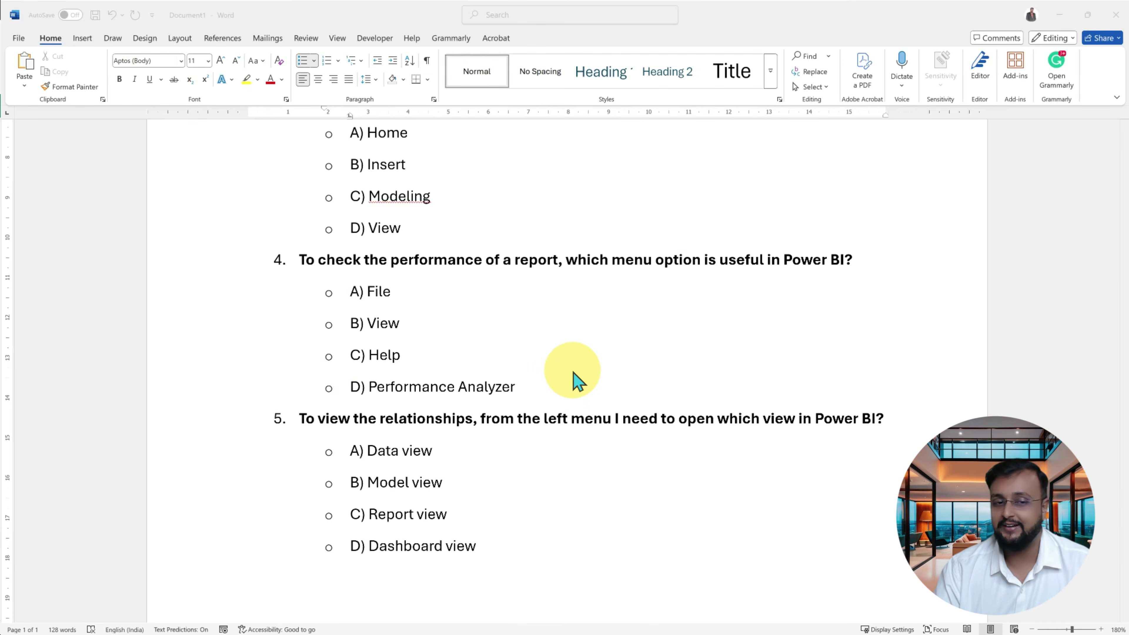
# - Read quiz question 5 on which view shows the relationships in Power BI and go through its four answer options
pyautogui.scroll(-3, 574, 378)
pyautogui.scroll(-1, 575, 378)
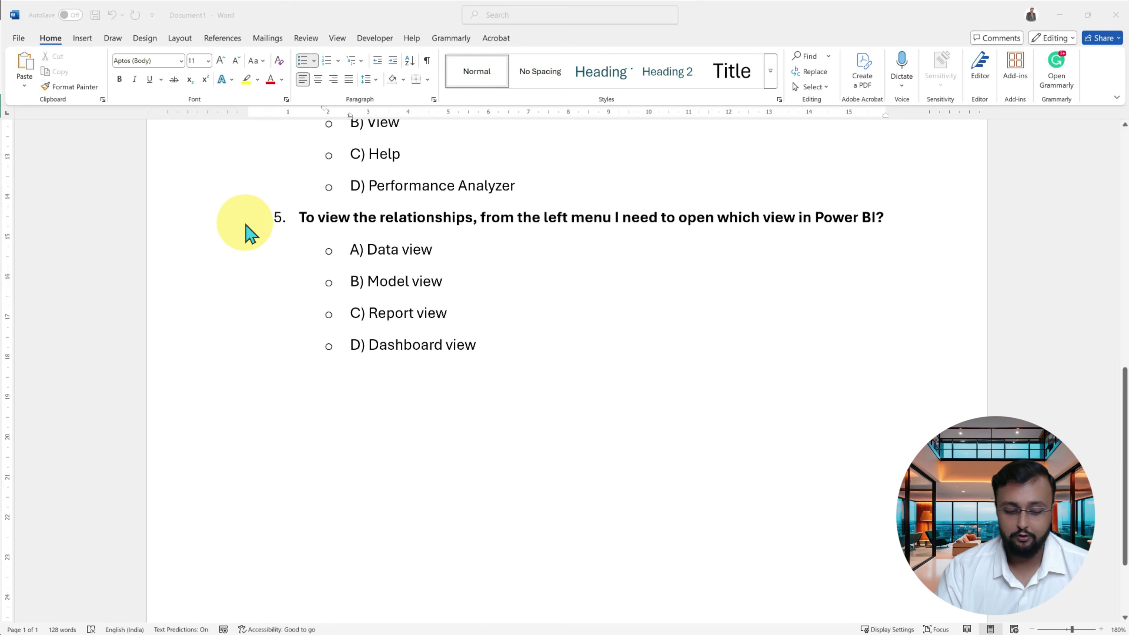
pyautogui.moveTo(250, 204)
pyautogui.mouseDown()
pyautogui.moveTo(574, 271)
pyautogui.moveTo(942, 381)
pyautogui.mouseUp()
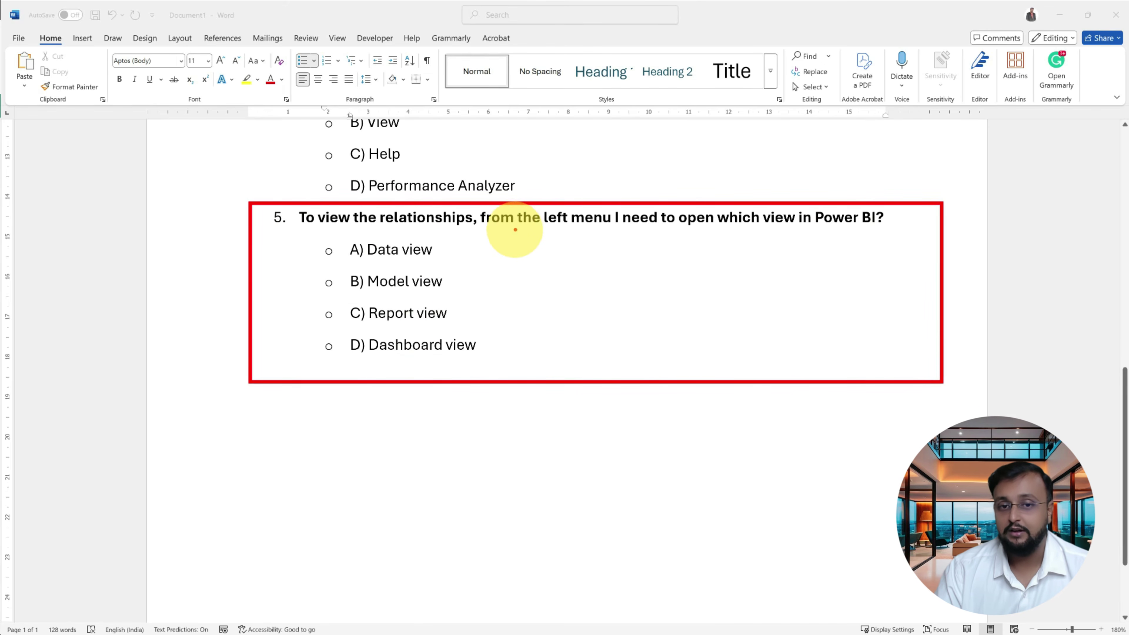
pyautogui.moveTo(494, 232); pyautogui.dragTo(892, 230)
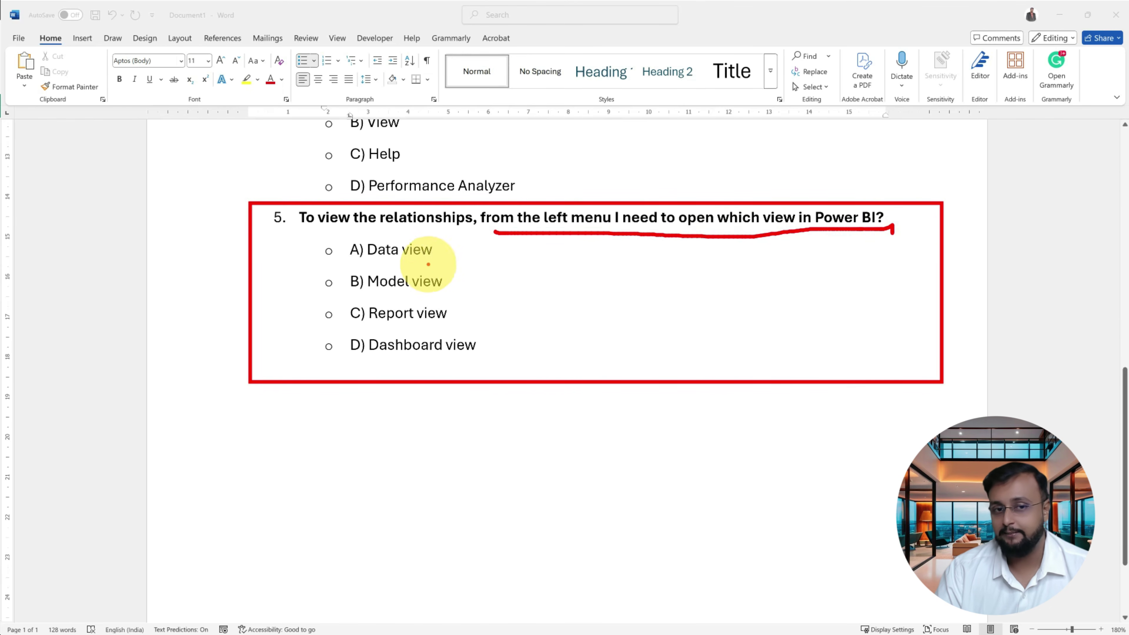
pyautogui.moveTo(289, 254); pyautogui.dragTo(343, 248)
pyautogui.moveTo(299, 279); pyautogui.dragTo(342, 275)
pyautogui.moveTo(292, 311)
pyautogui.mouseDown()
pyautogui.moveTo(323, 317)
pyautogui.moveTo(351, 302)
pyautogui.mouseUp()
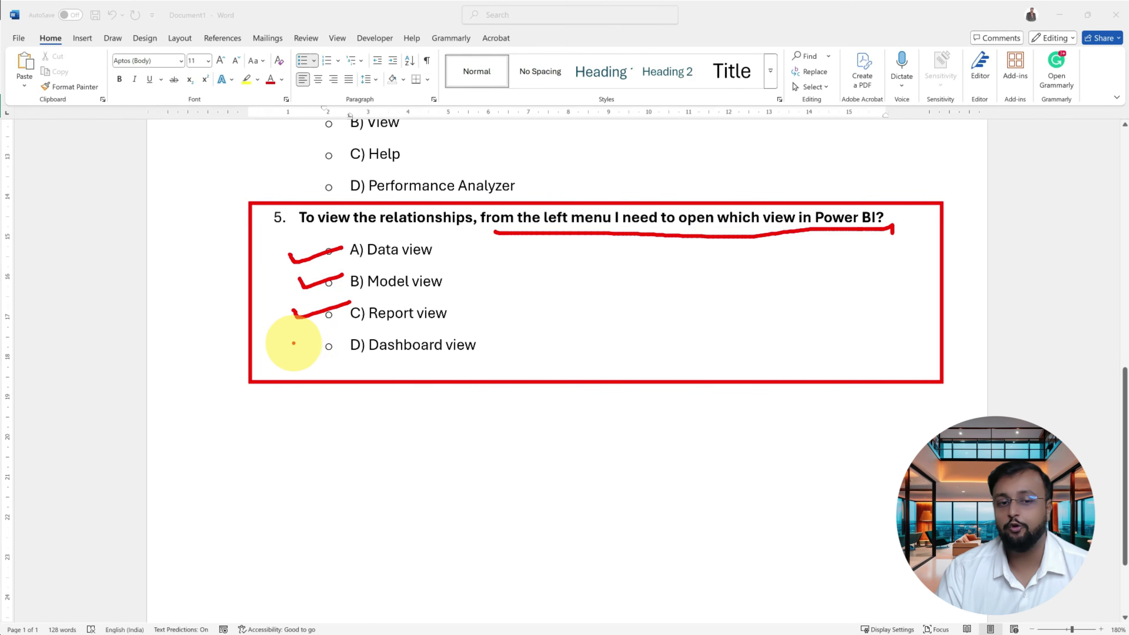
pyautogui.moveTo(292, 341); pyautogui.dragTo(351, 339)
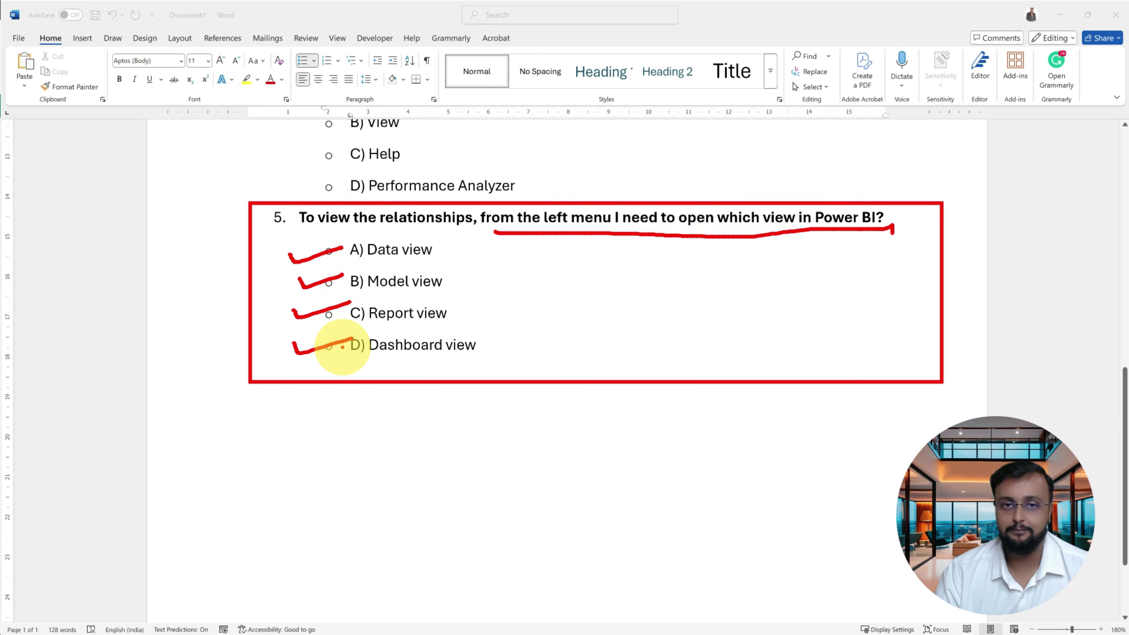
pyautogui.press('Escape')
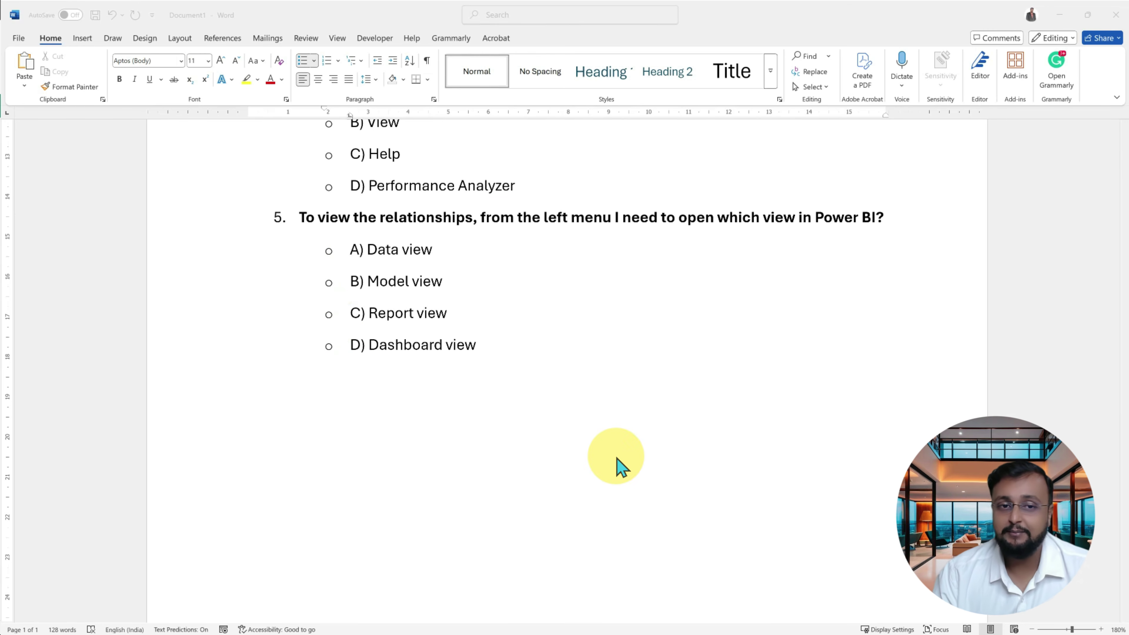
# - Return to the beginning of the quiz and look over its first questions once more
pyautogui.scroll(2, 618, 462)
pyautogui.scroll(10, 620, 466)
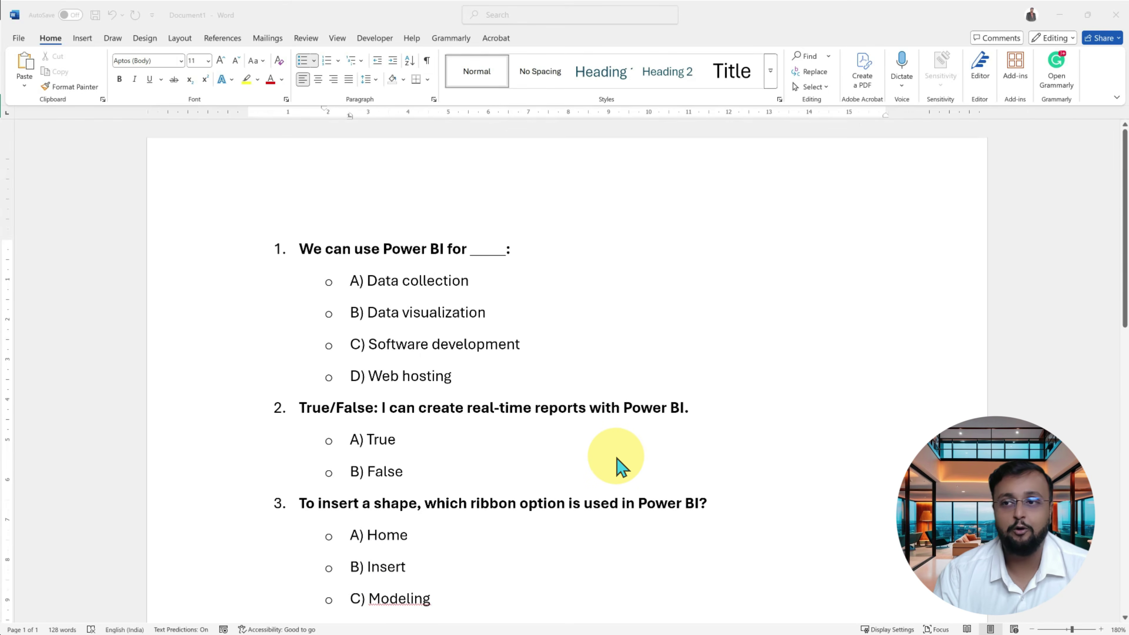
pyautogui.scroll(-2, 620, 466)
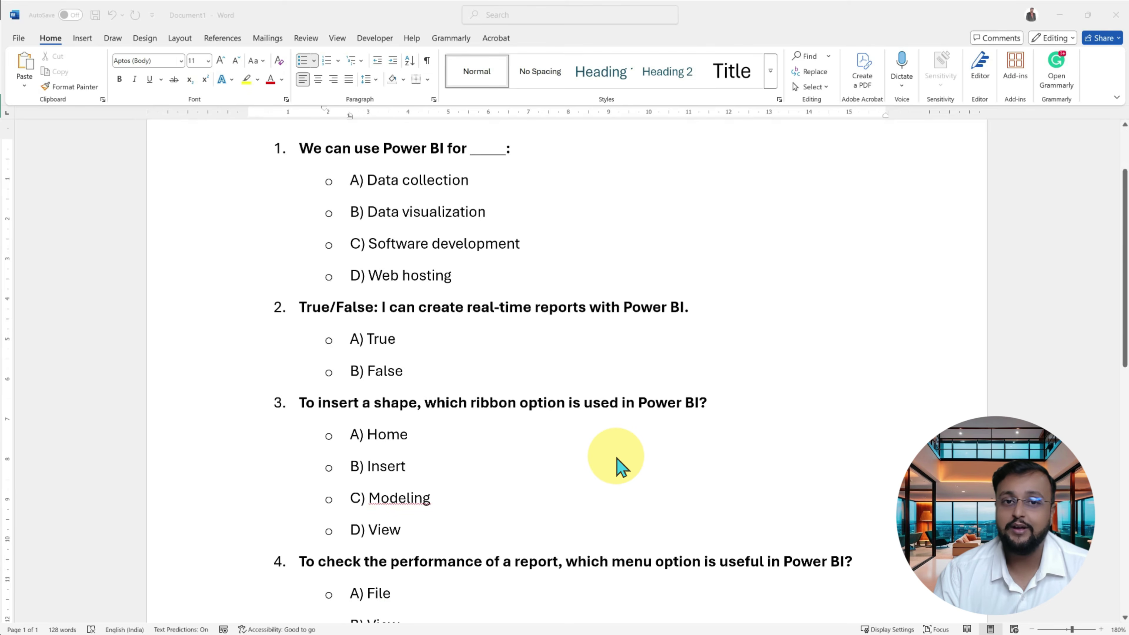
pyautogui.scroll(2, 620, 467)
pyautogui.scroll(-1, 620, 467)
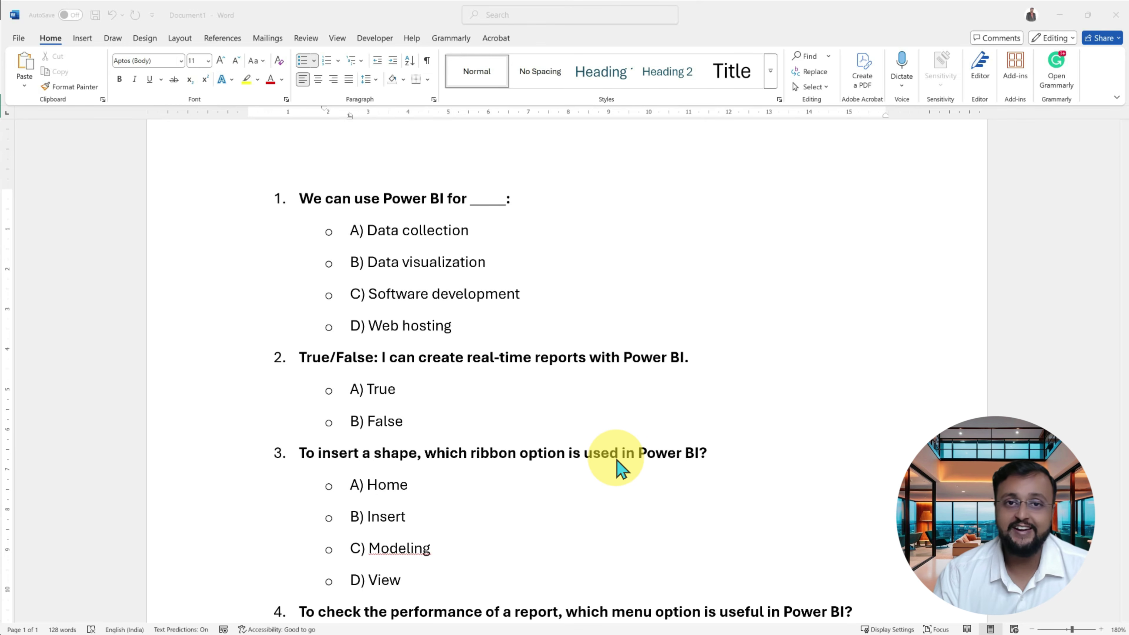
# - Minimize the quiz document to reveal the YouTube channel page in the browser and examine the website address in its banner
pyautogui.click(1062, 16)
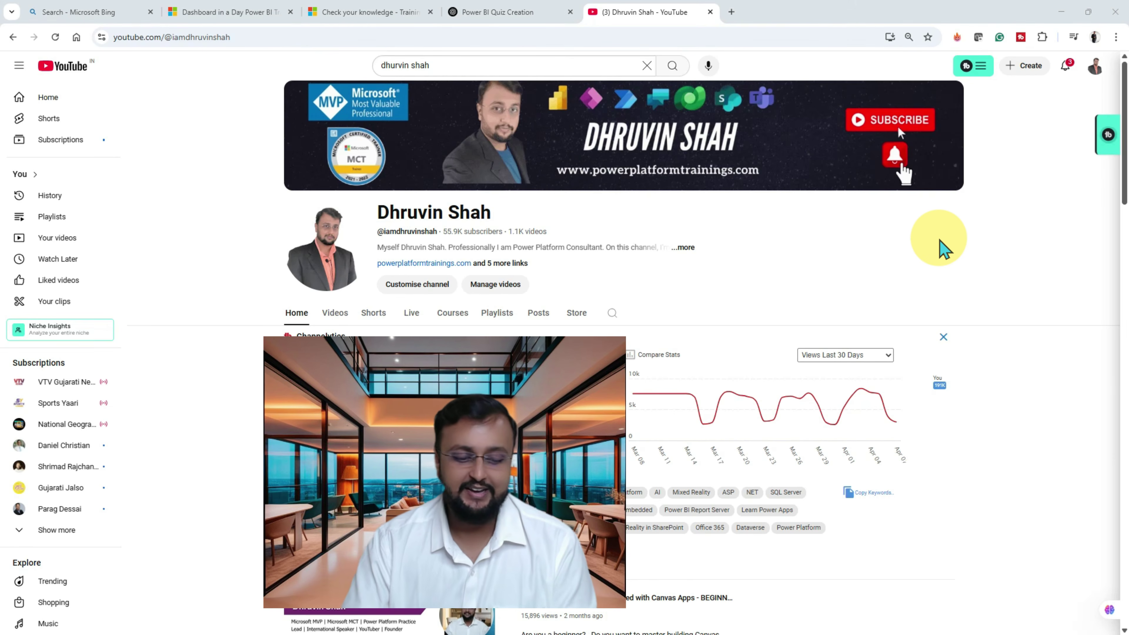
pyautogui.moveTo(551, 185); pyautogui.dragTo(803, 184)
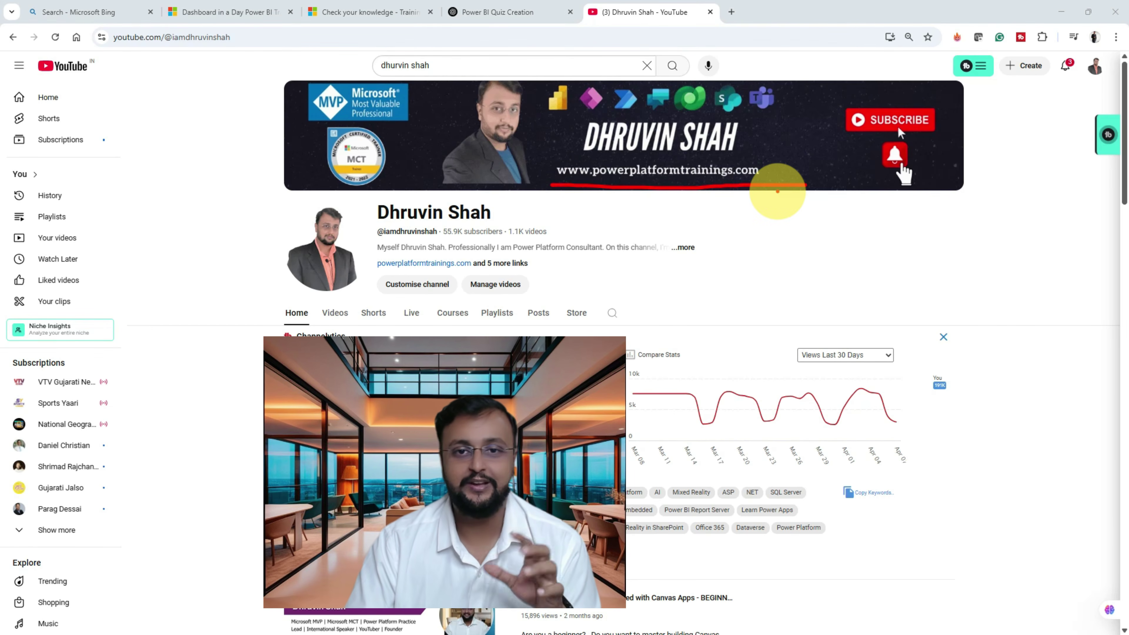